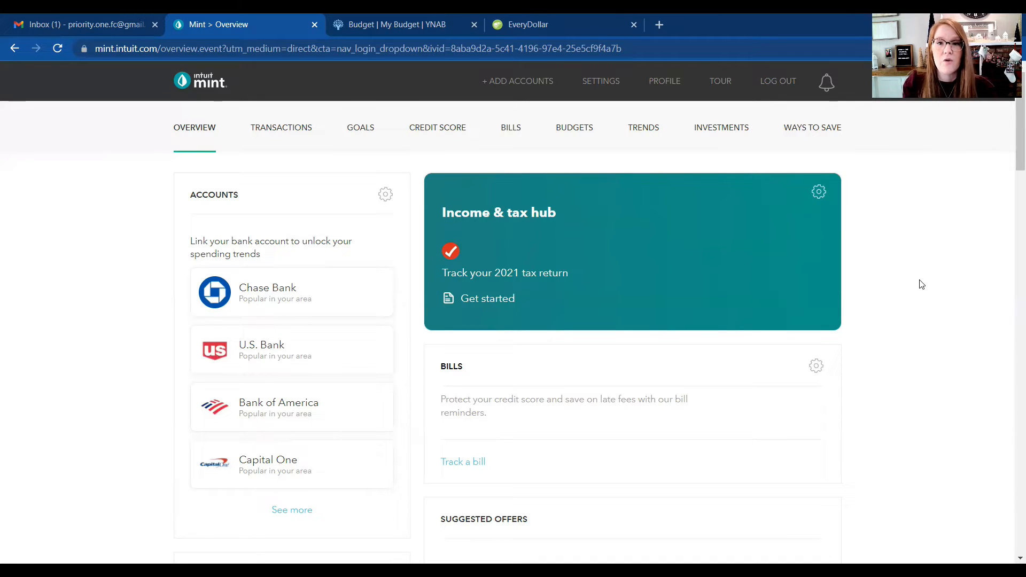
Step: Look through the Mint overview page, from the linked accounts and bills to the credit score, January budgets and investments sections
{"action": "scroll", "coordinate": [919, 284], "scroll_direction": "down", "scroll_amount": 1}
{"action": "scroll", "coordinate": [919, 283], "scroll_direction": "up", "scroll_amount": 1}
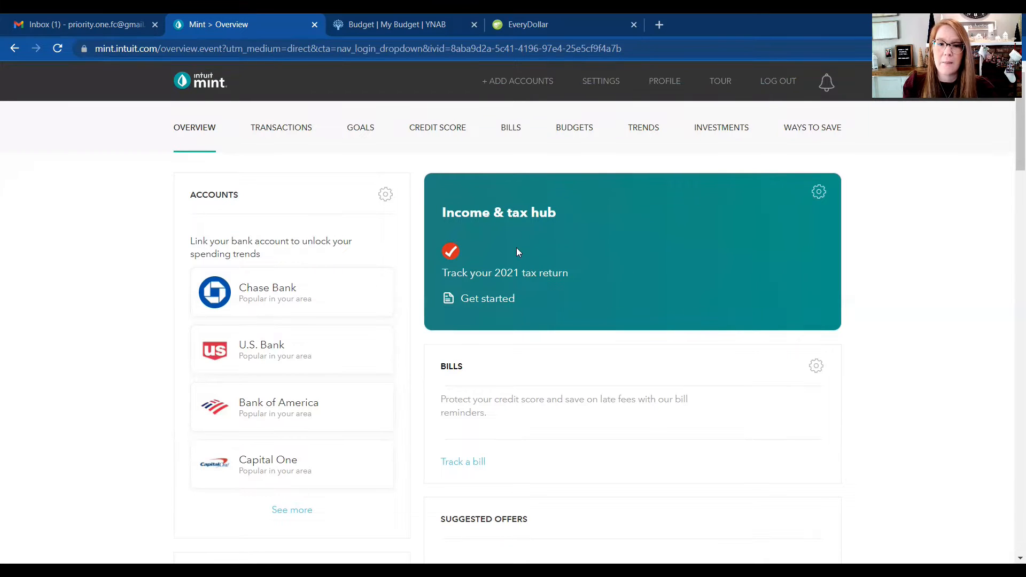
{"action": "scroll", "coordinate": [716, 262], "scroll_direction": "down", "scroll_amount": 10}
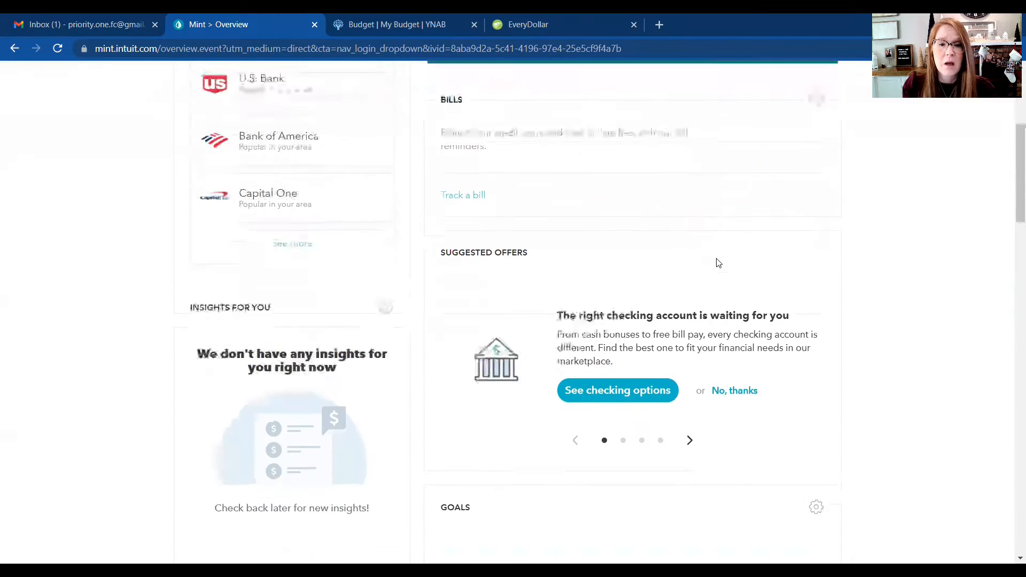
{"action": "scroll", "coordinate": [717, 262], "scroll_direction": "down", "scroll_amount": 8}
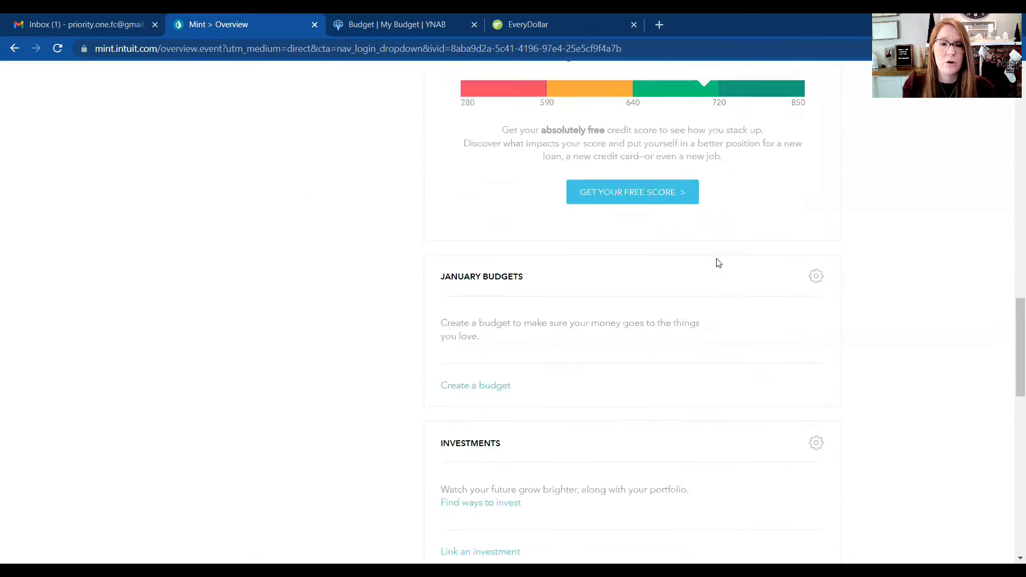
{"action": "scroll", "coordinate": [718, 262], "scroll_direction": "up", "scroll_amount": 20}
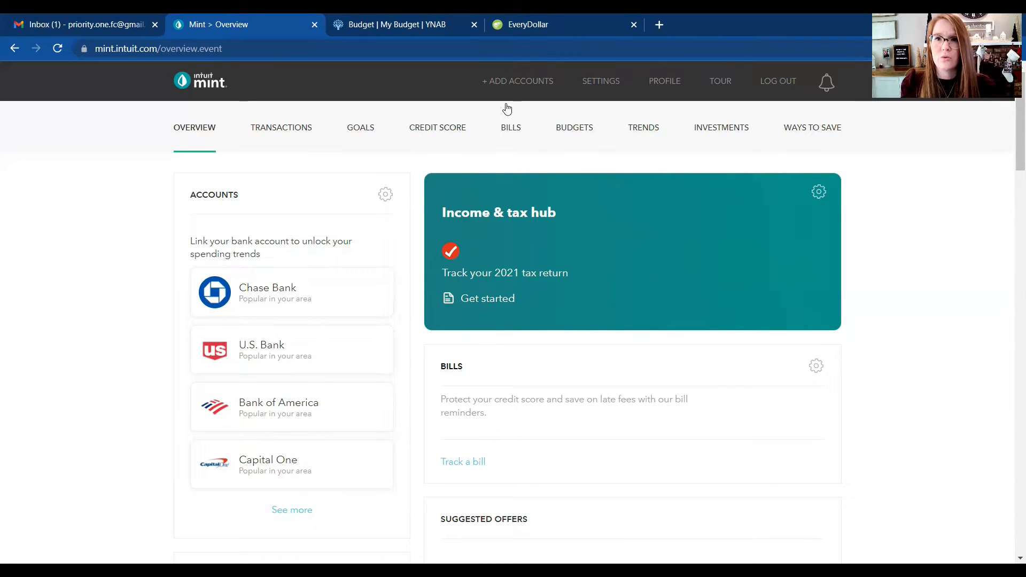
Step: Switch to the YNAB budget and get started from its welcome message
{"action": "left_click", "coordinate": [400, 31]}
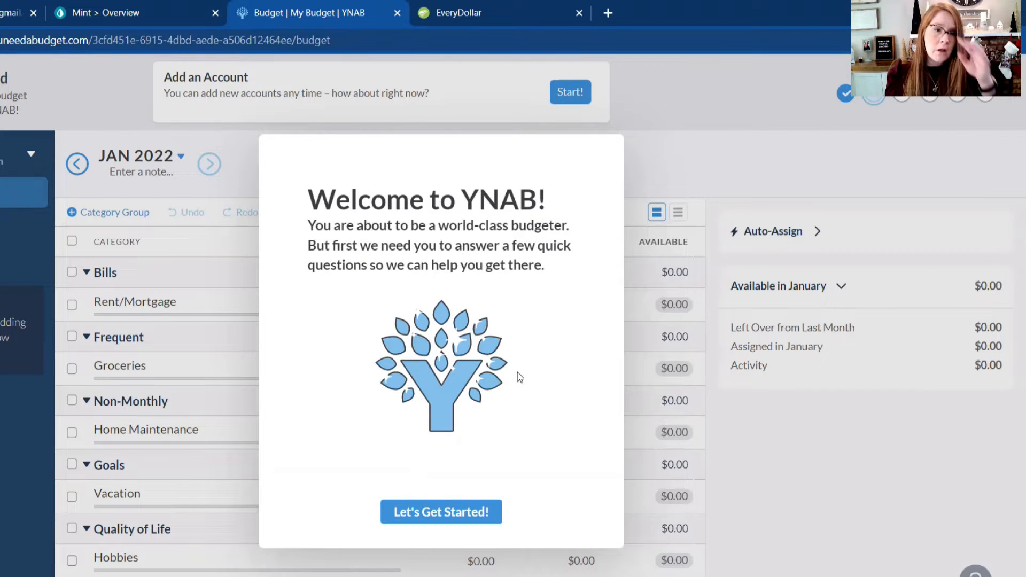
{"action": "left_click", "coordinate": [442, 507]}
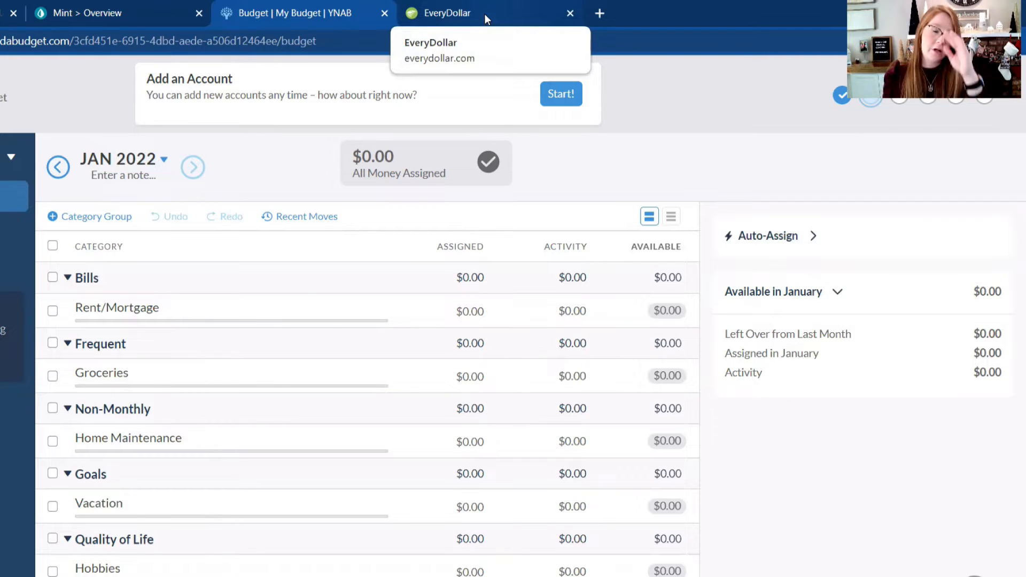
Step: Switch to EveryDollar and look through the March 2022 budget's income, giving, savings, housing and food groups
{"action": "left_click", "coordinate": [484, 14]}
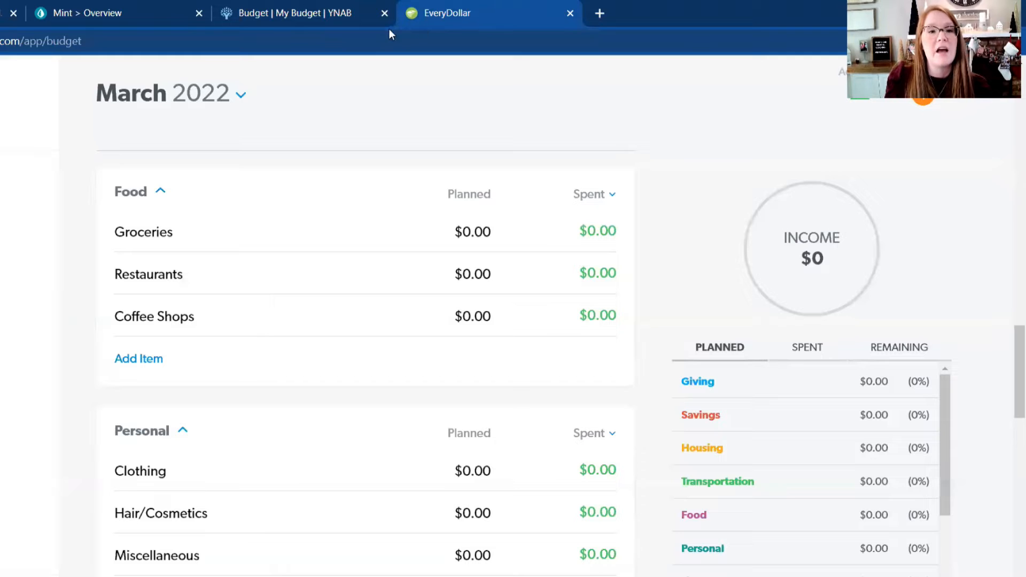
{"action": "scroll", "coordinate": [399, 140], "scroll_direction": "up", "scroll_amount": 2}
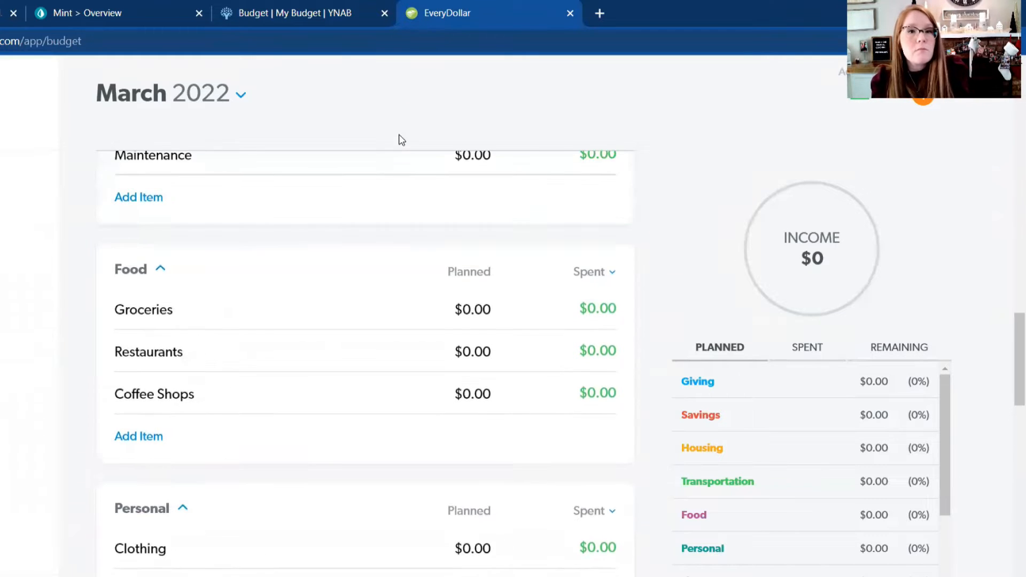
{"action": "scroll", "coordinate": [402, 139], "scroll_direction": "up", "scroll_amount": 20}
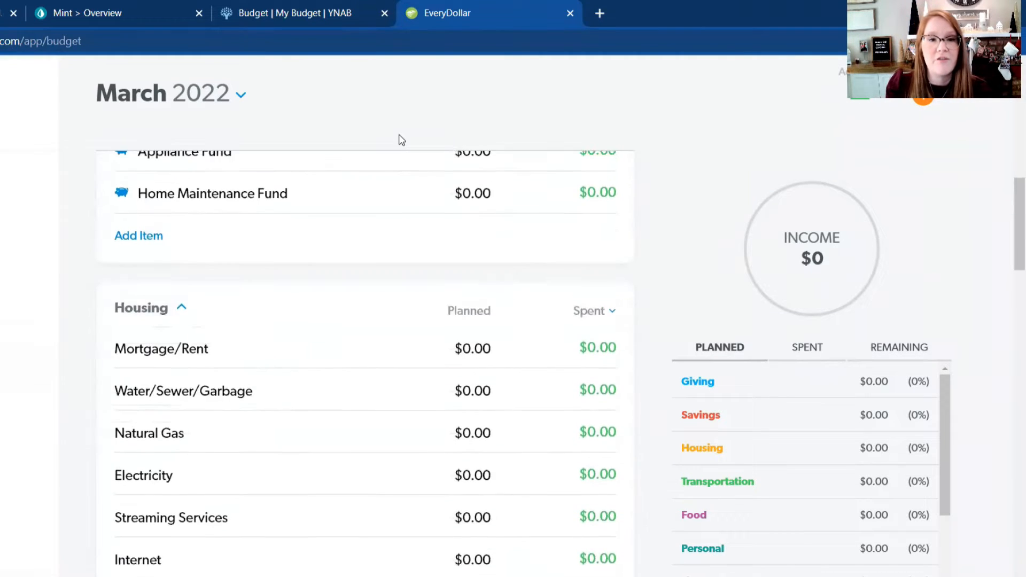
{"action": "scroll", "coordinate": [401, 139], "scroll_direction": "up", "scroll_amount": 7}
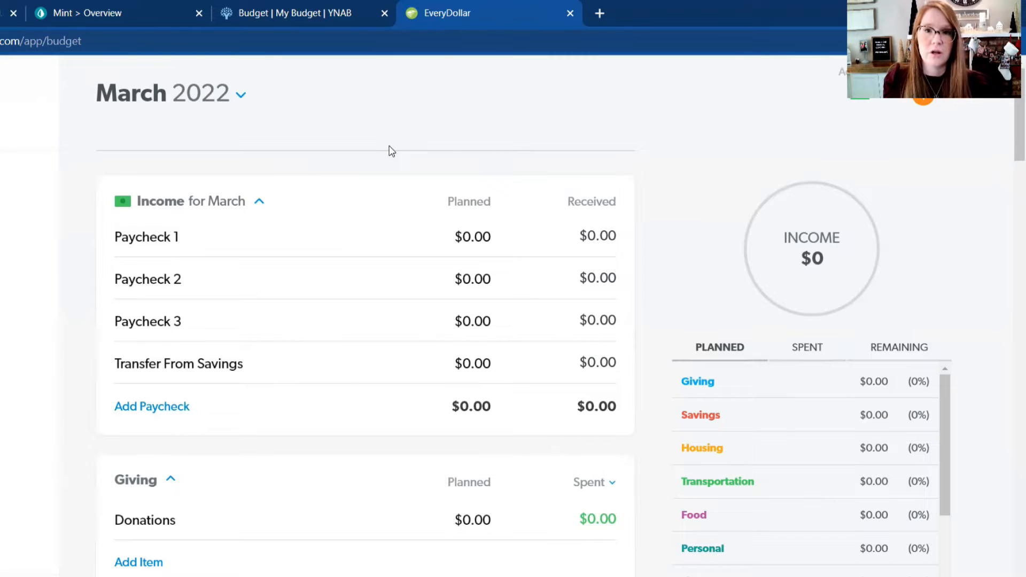
{"action": "scroll", "coordinate": [390, 151], "scroll_direction": "down", "scroll_amount": 1}
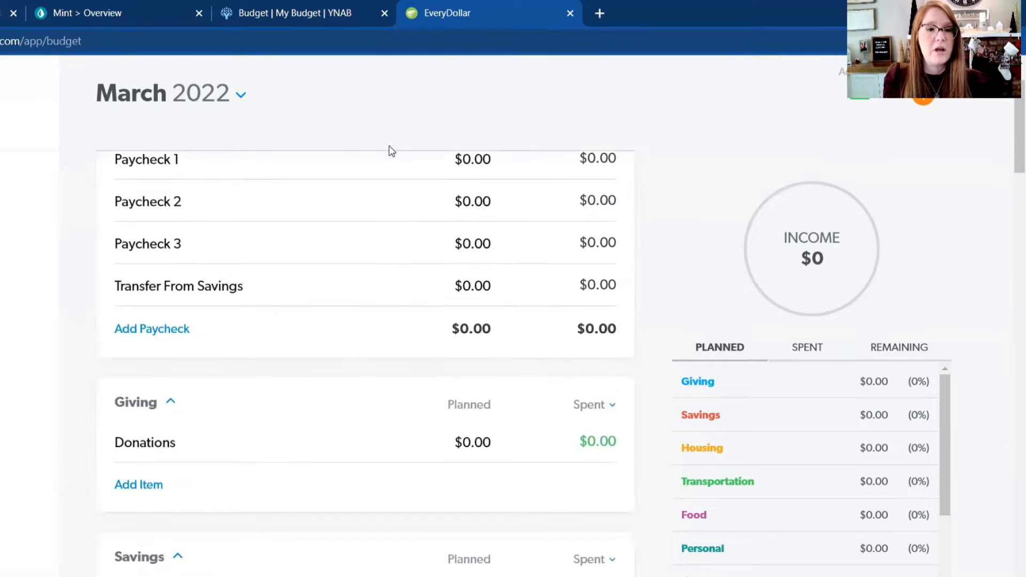
{"action": "scroll", "coordinate": [389, 151], "scroll_direction": "up", "scroll_amount": 1}
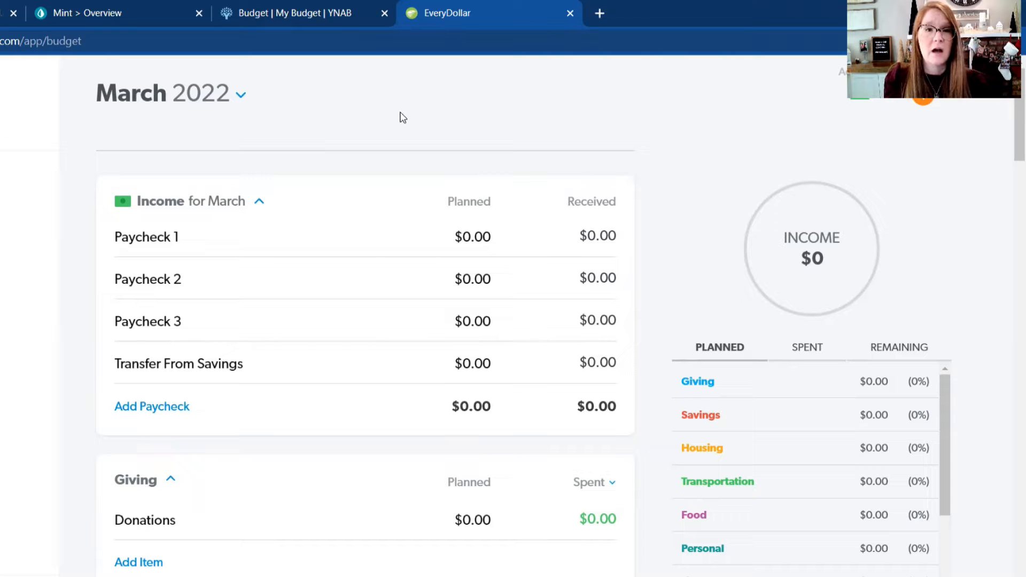
{"action": "scroll", "coordinate": [403, 118], "scroll_direction": "down", "scroll_amount": 3}
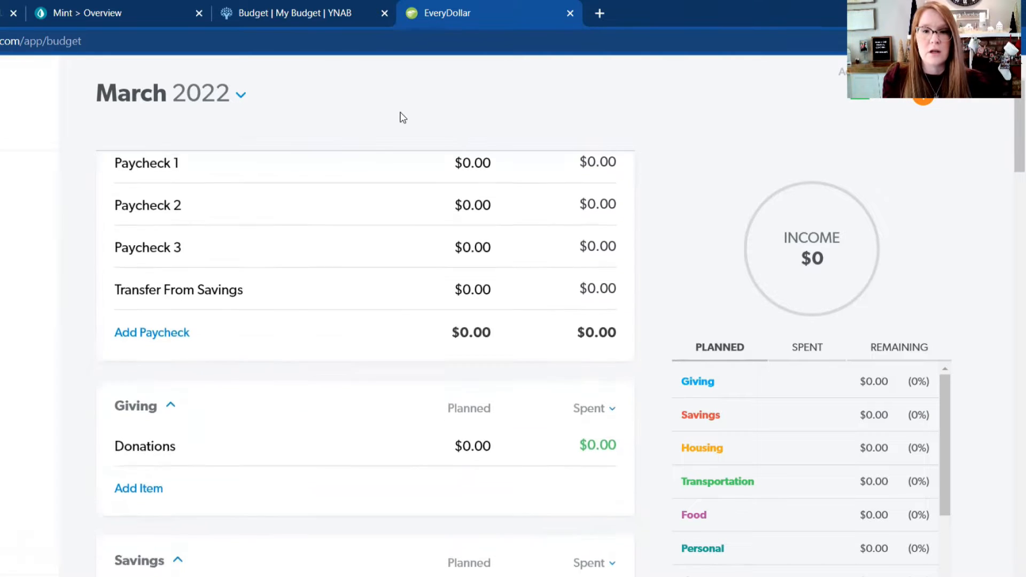
{"action": "scroll", "coordinate": [403, 117], "scroll_direction": "up", "scroll_amount": 3}
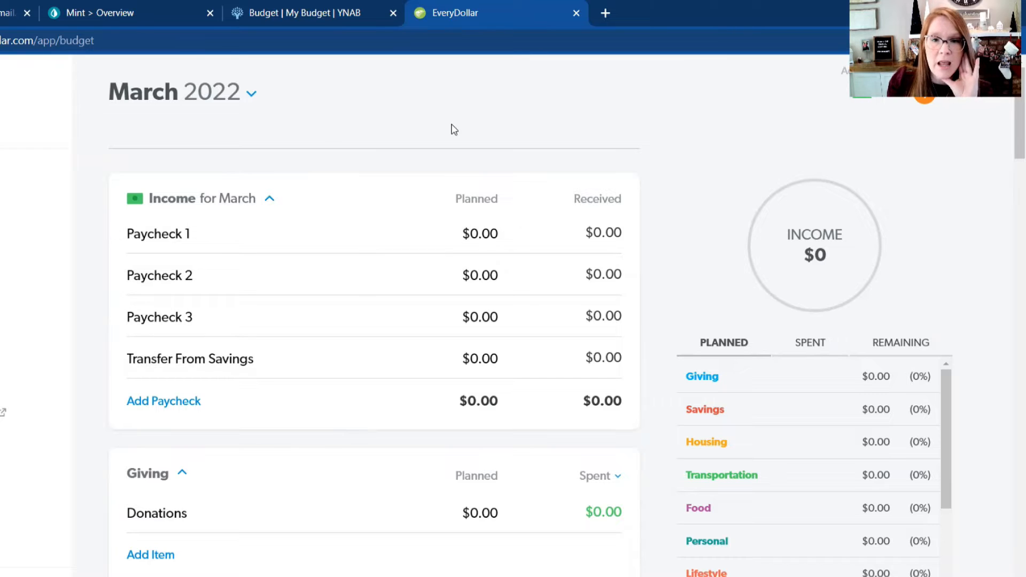
Step: Set the planned March income to $2,000 each for Paycheck 1, Paycheck 2 and Paycheck 3, and close the income item's details
{"action": "left_click", "coordinate": [486, 244]}
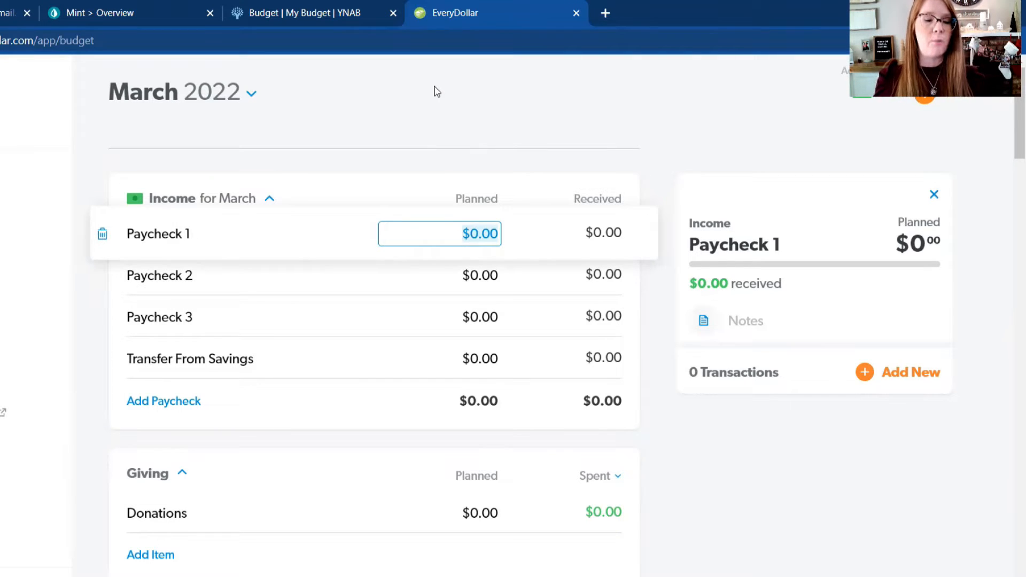
{"action": "type", "text": "2000"}
{"action": "key", "text": "Tab"}
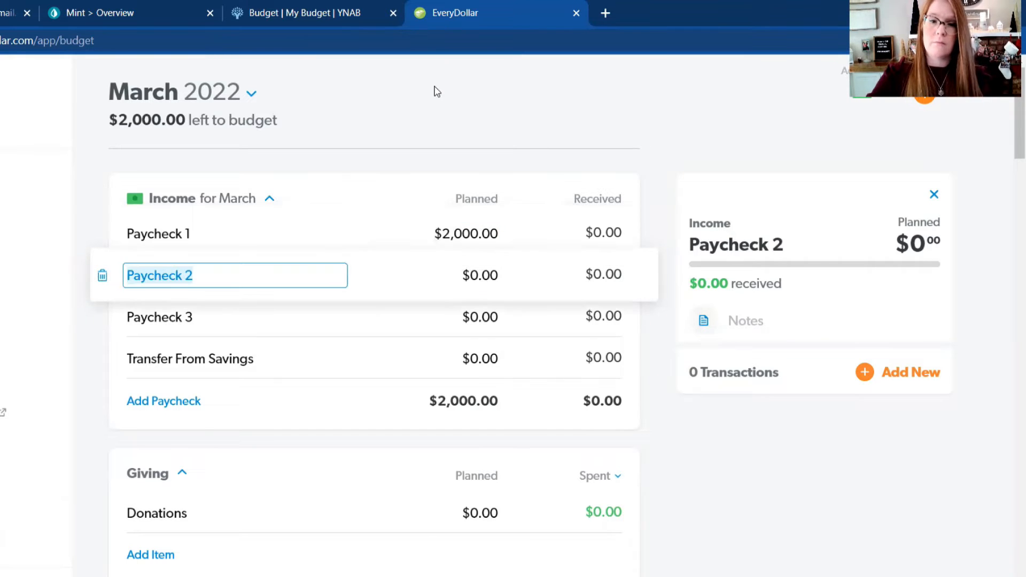
{"action": "key", "text": "Tab"}
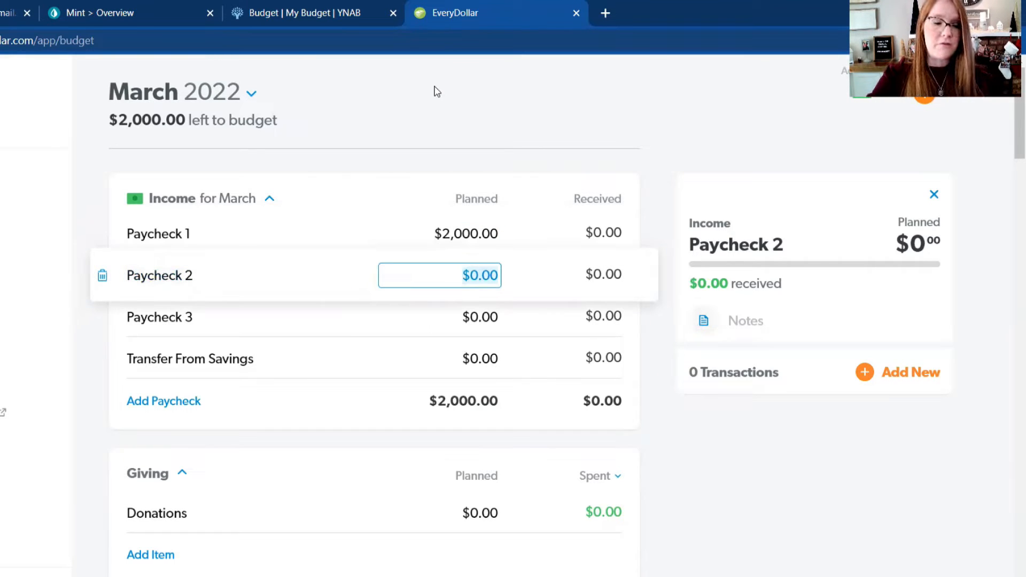
{"action": "type", "text": "2000"}
{"action": "key", "text": "Tab"}
{"action": "key", "text": "Tab"}
{"action": "type", "text": "2000"}
{"action": "key", "text": "Tab"}
{"action": "key", "text": "Tab"}
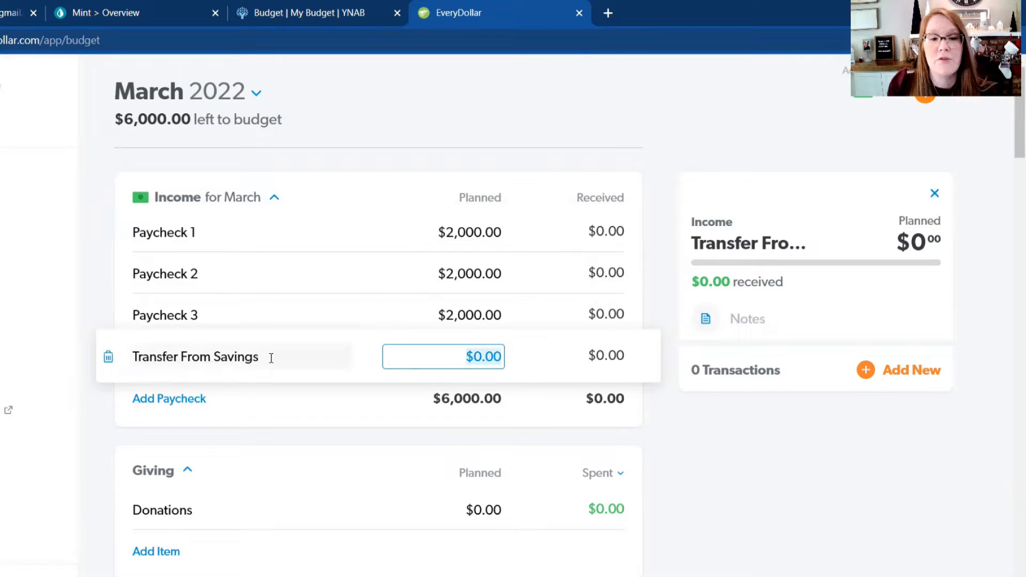
{"action": "left_click", "coordinate": [453, 362]}
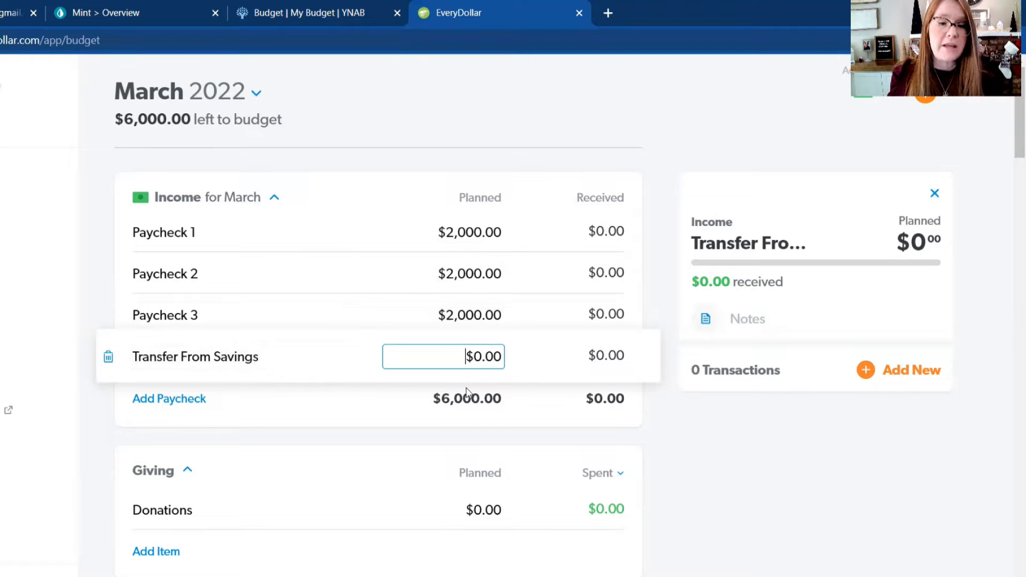
{"action": "left_click", "coordinate": [719, 488]}
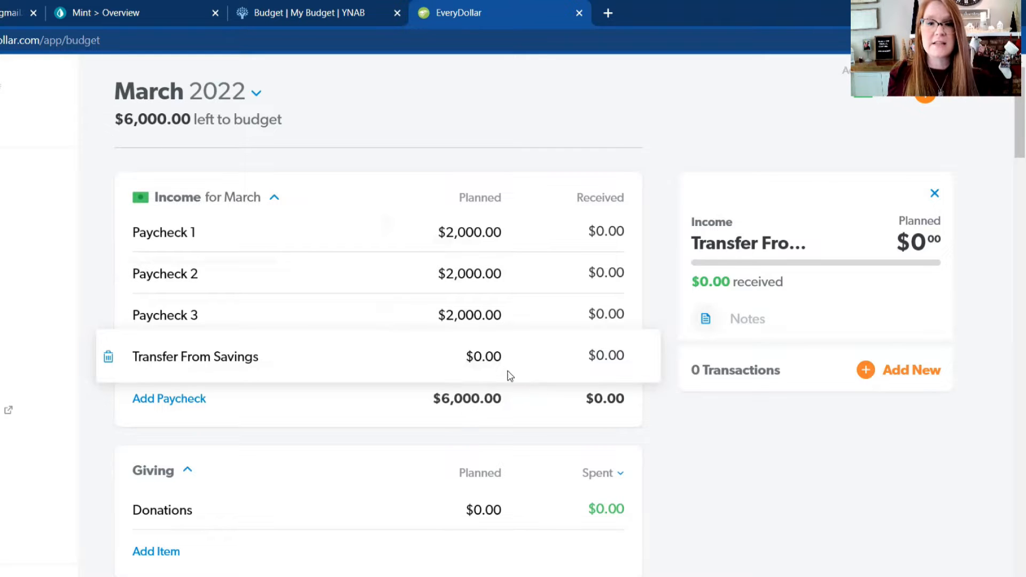
{"action": "left_click", "coordinate": [507, 141]}
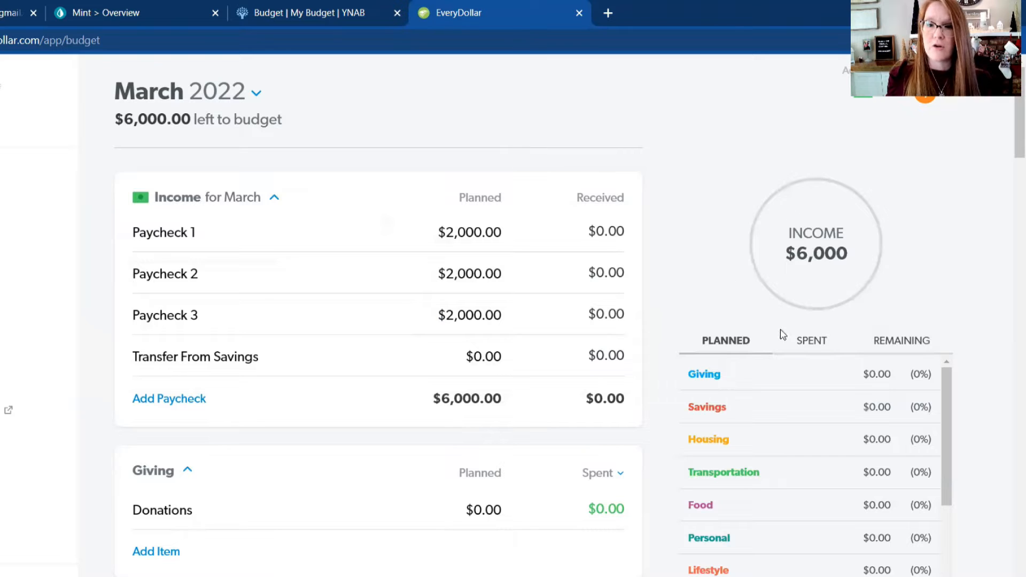
Step: Examine the planned amounts and percentages per category in the budget summary, from Giving to Kids
{"action": "scroll", "coordinate": [340, 335], "scroll_direction": "down", "scroll_amount": 3}
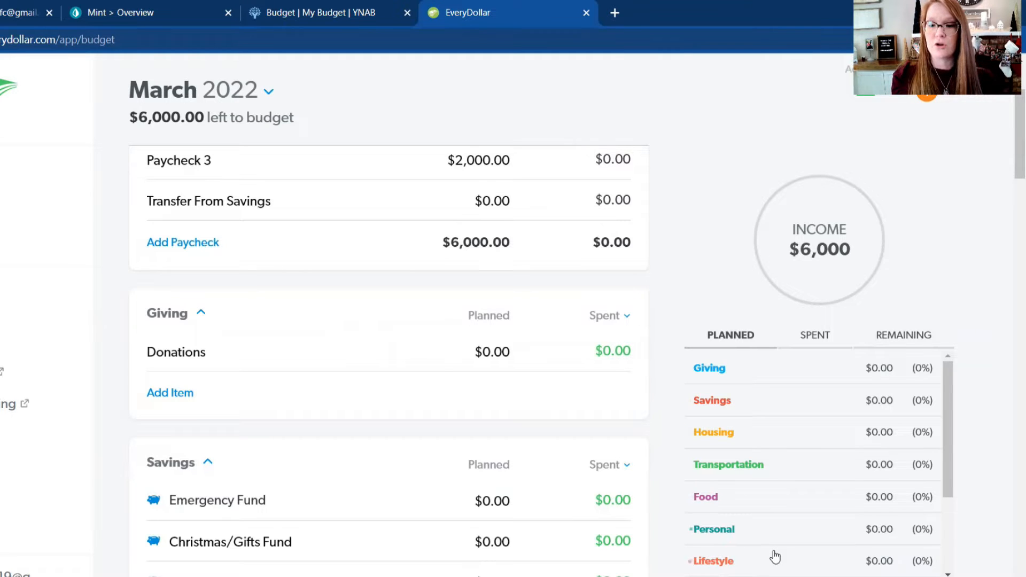
{"action": "scroll", "coordinate": [769, 550], "scroll_direction": "down", "scroll_amount": 1}
{"action": "scroll", "coordinate": [759, 518], "scroll_direction": "down", "scroll_amount": 1}
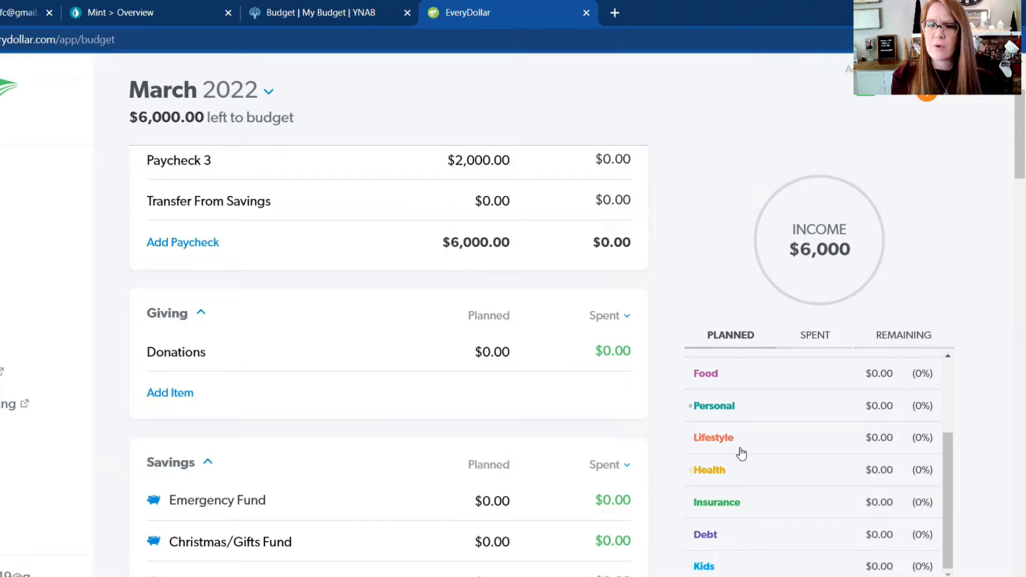
{"action": "scroll", "coordinate": [741, 500], "scroll_direction": "up", "scroll_amount": 3}
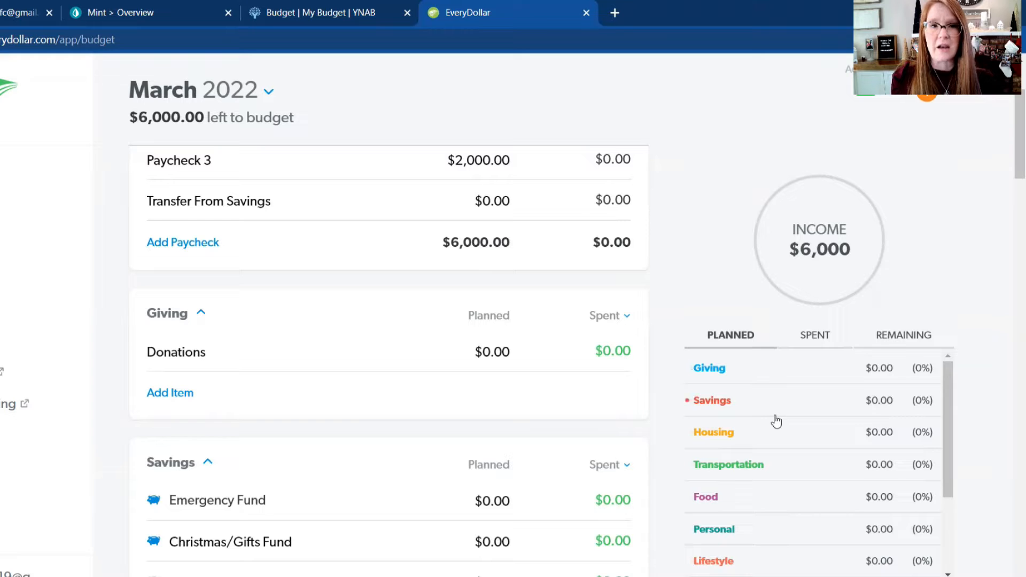
{"action": "scroll", "coordinate": [776, 421], "scroll_direction": "down", "scroll_amount": 3}
{"action": "scroll", "coordinate": [775, 419], "scroll_direction": "up", "scroll_amount": 3}
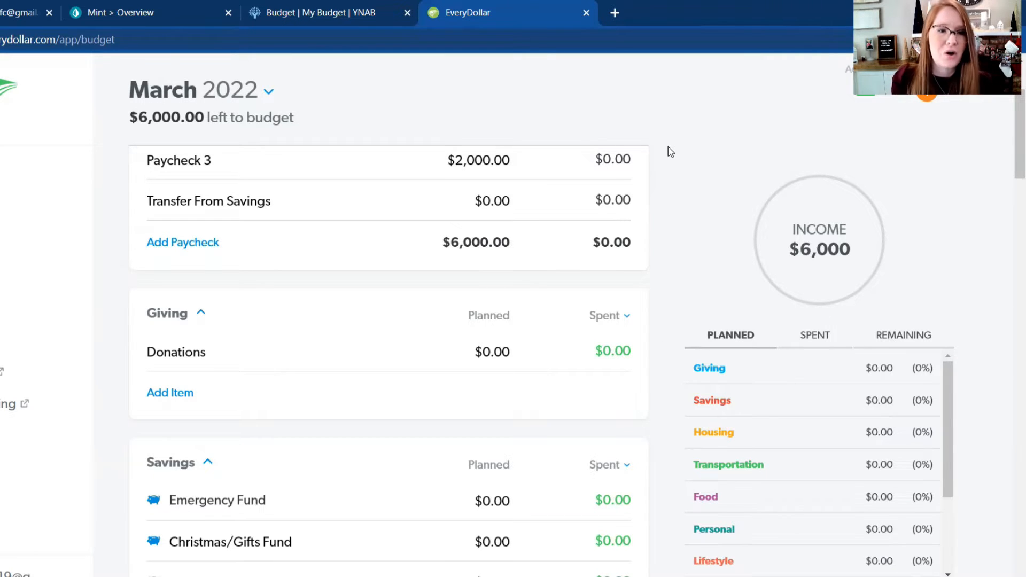
Step: Set the planned amount for Mortgage/Rent in the Housing group to $1,200
{"action": "scroll", "coordinate": [554, 220], "scroll_direction": "down", "scroll_amount": 5}
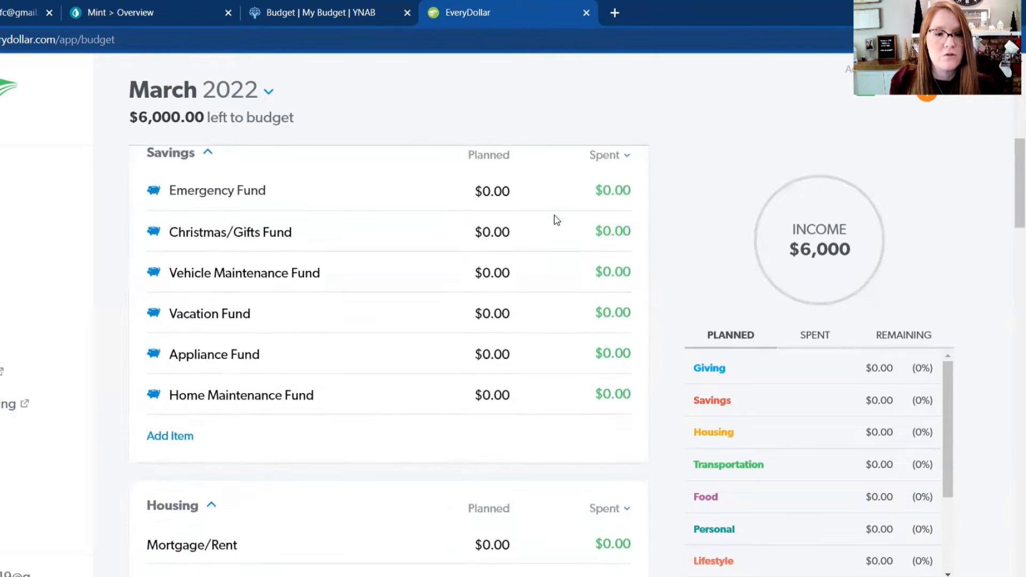
{"action": "scroll", "coordinate": [556, 219], "scroll_direction": "down", "scroll_amount": 6}
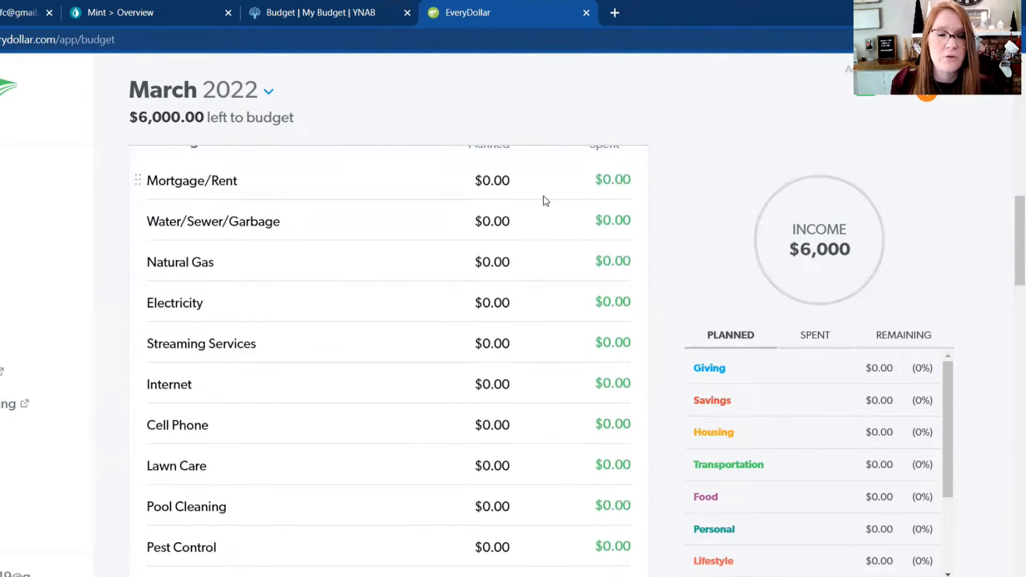
{"action": "left_click", "coordinate": [511, 185]}
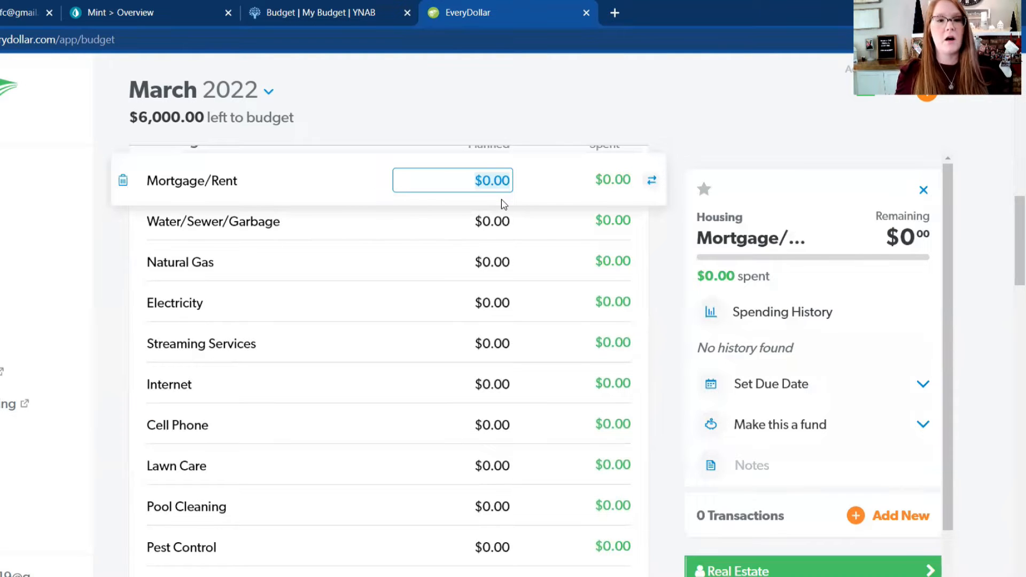
{"action": "type", "text": "1200"}
{"action": "key", "text": "Return"}
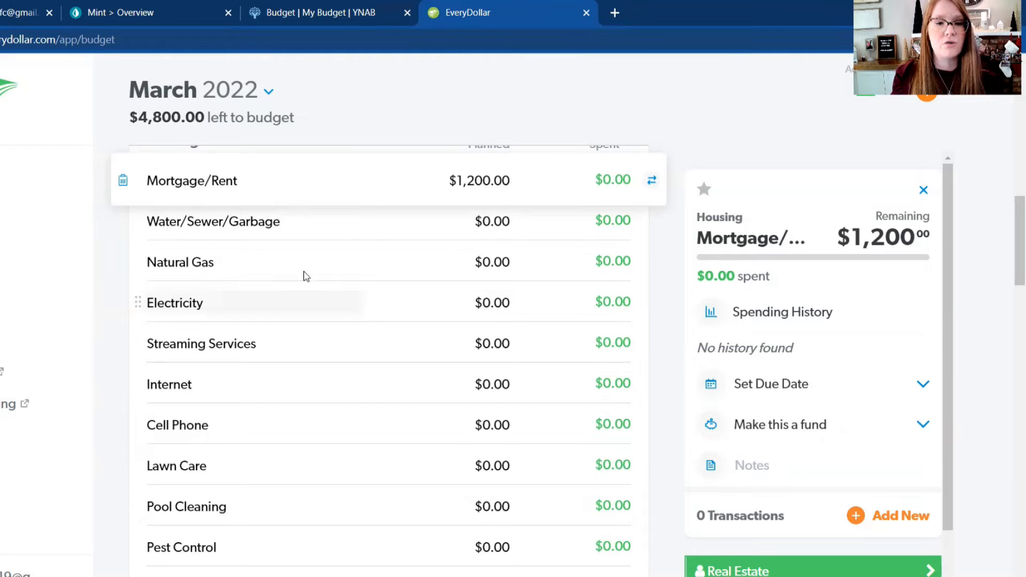
Step: Set the planned Housing amounts to $50 for Water/Sewer/Garbage and $125 for Natural Gas
{"action": "left_click", "coordinate": [499, 221]}
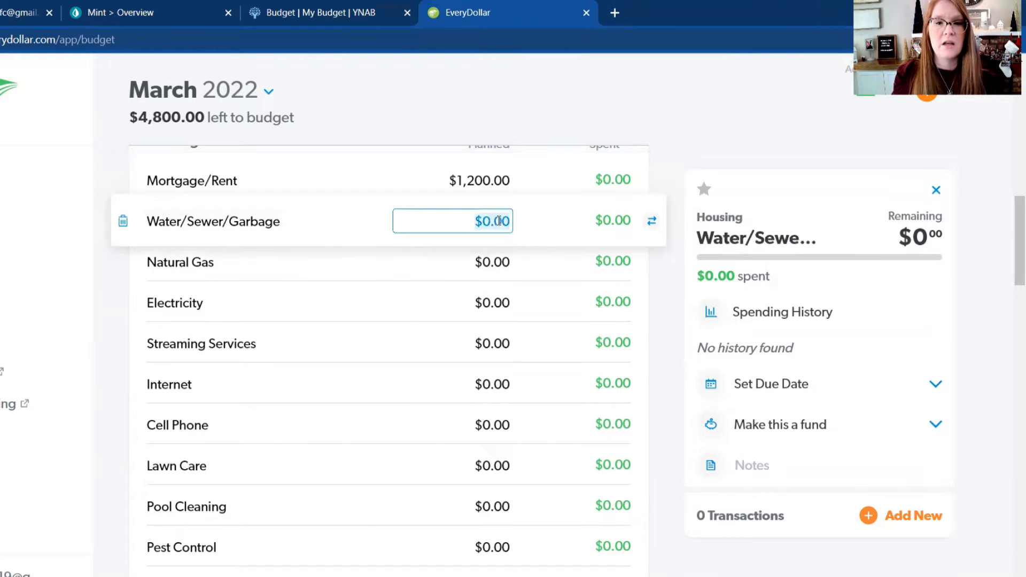
{"action": "type", "text": "50"}
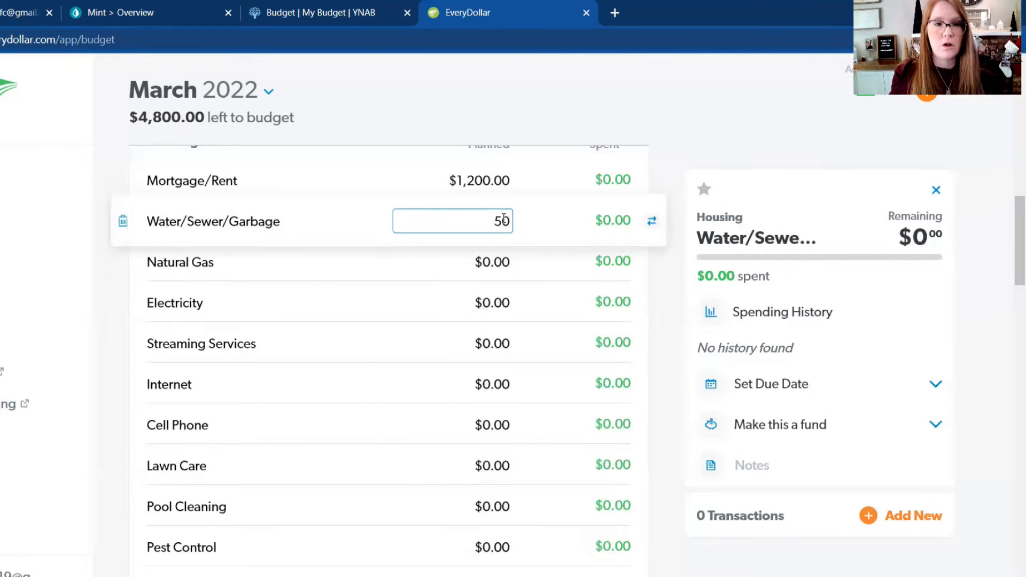
{"action": "left_click", "coordinate": [502, 262]}
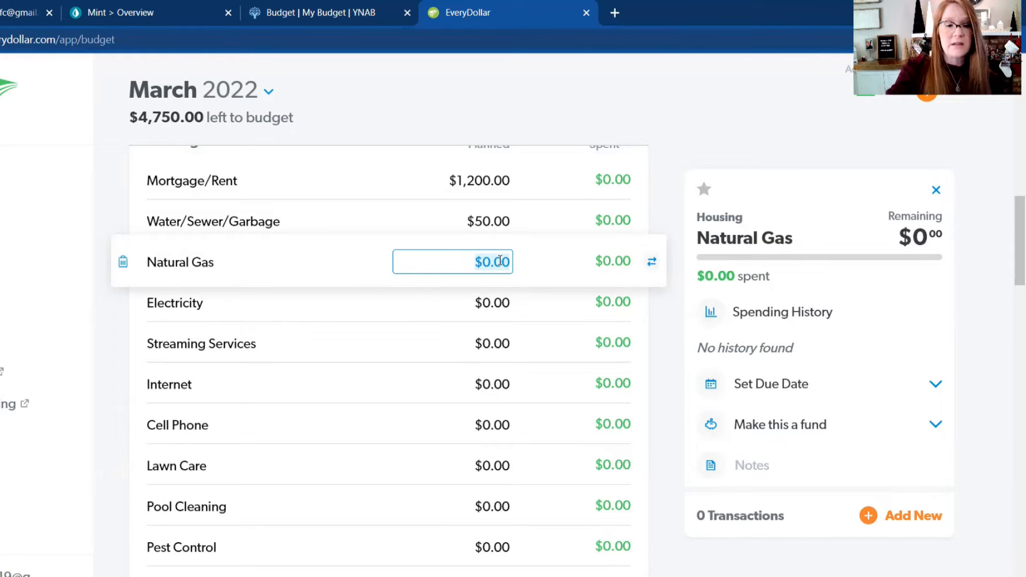
{"action": "type", "text": "12"}
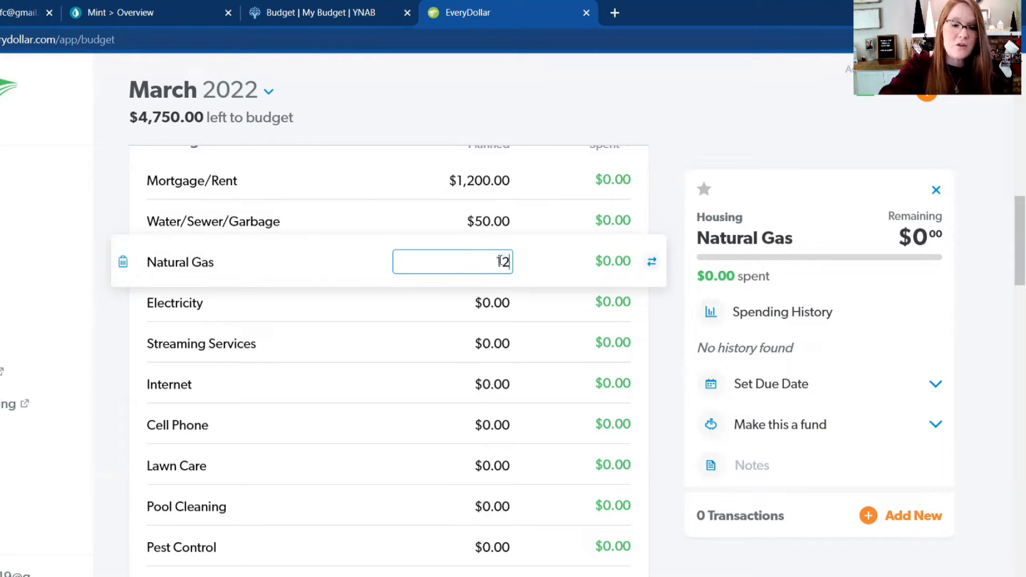
{"action": "type", "text": "5"}
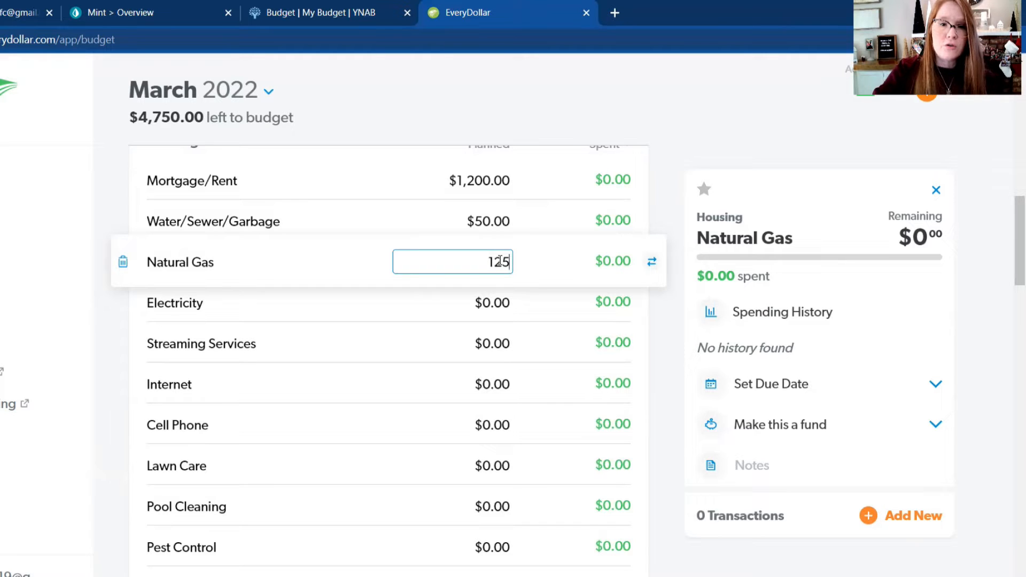
{"action": "key", "text": "Return"}
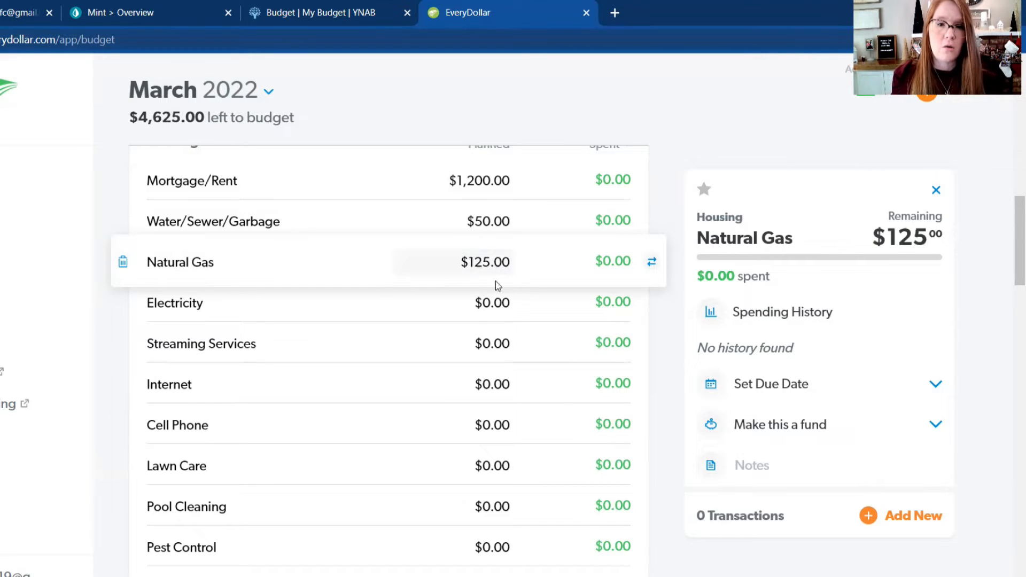
Step: Set the planned Housing amounts to $75 for Electricity and $50 for Internet
{"action": "left_click", "coordinate": [491, 296]}
{"action": "type", "text": "75"}
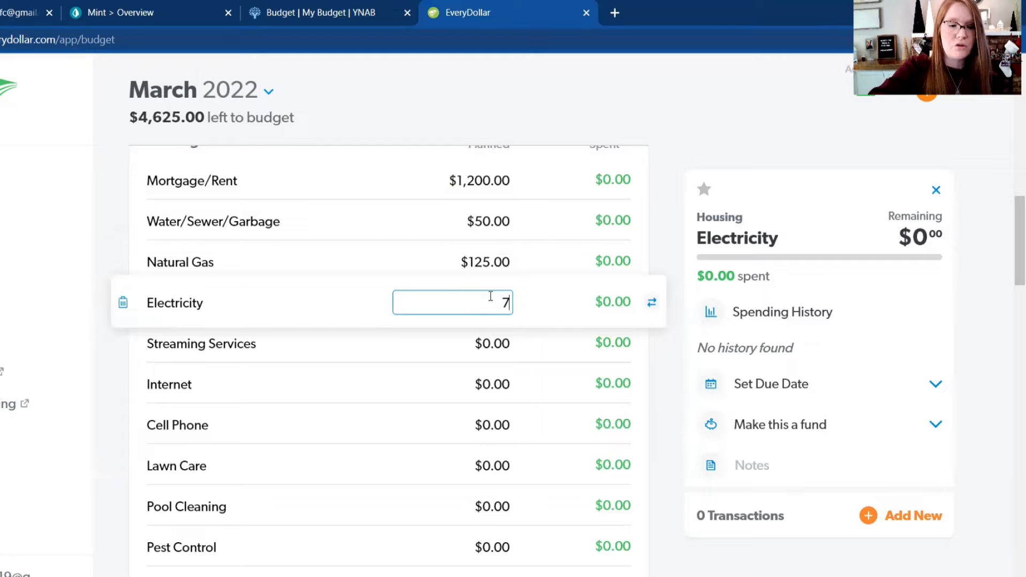
{"action": "key", "text": "Return"}
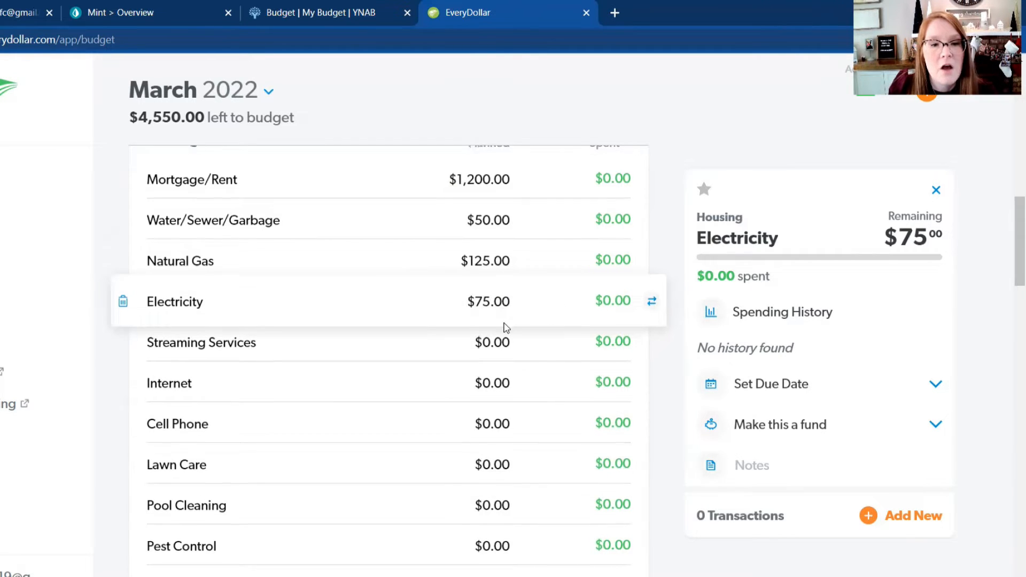
{"action": "scroll", "coordinate": [513, 313], "scroll_direction": "down", "scroll_amount": 1}
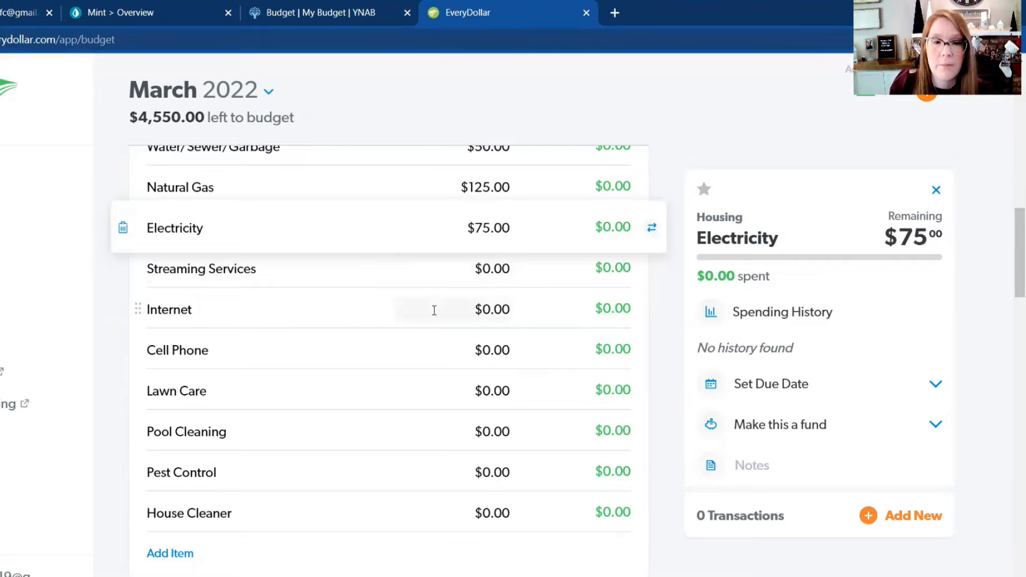
{"action": "left_click", "coordinate": [477, 314]}
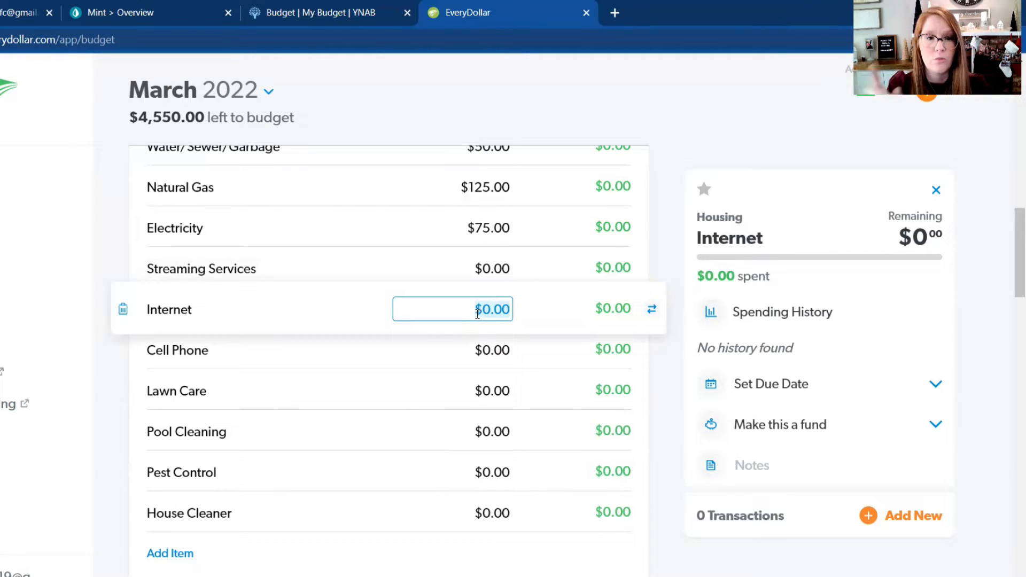
{"action": "type", "text": "5"}
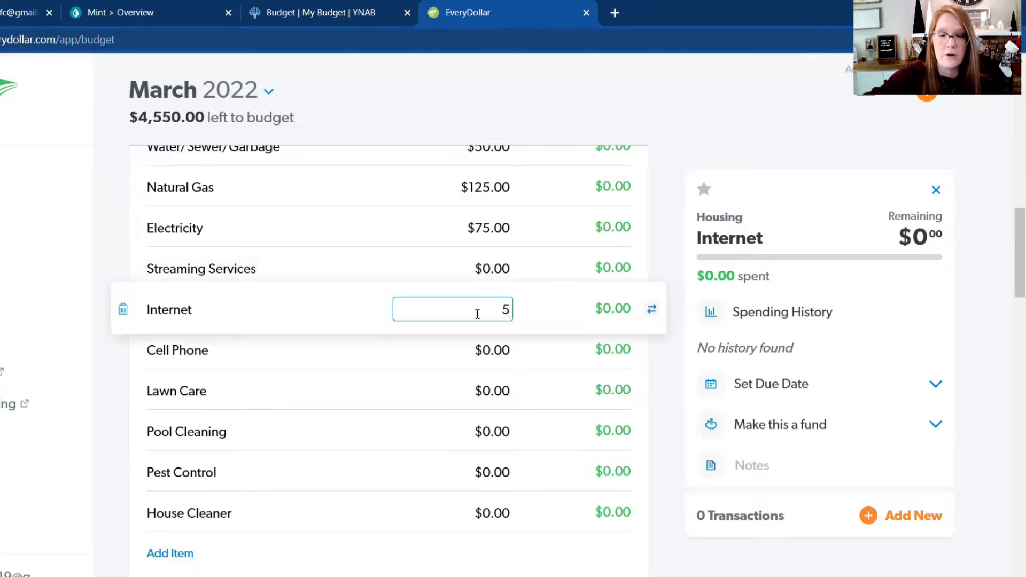
{"action": "type", "text": "0"}
{"action": "key", "text": "Return"}
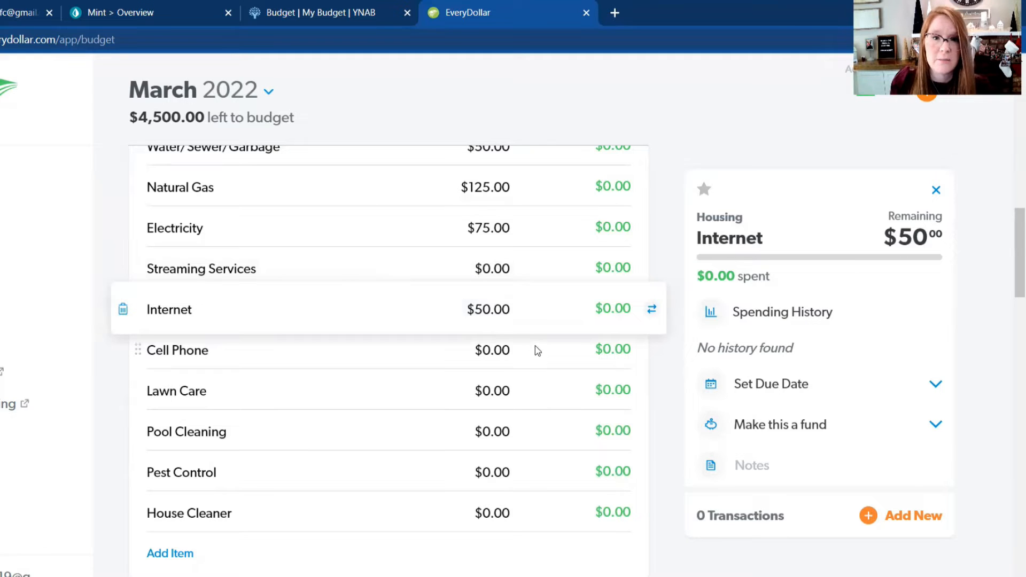
Step: Set the planned amount for Cell Phone in the Housing group to $75
{"action": "scroll", "coordinate": [492, 300], "scroll_direction": "down", "scroll_amount": 1}
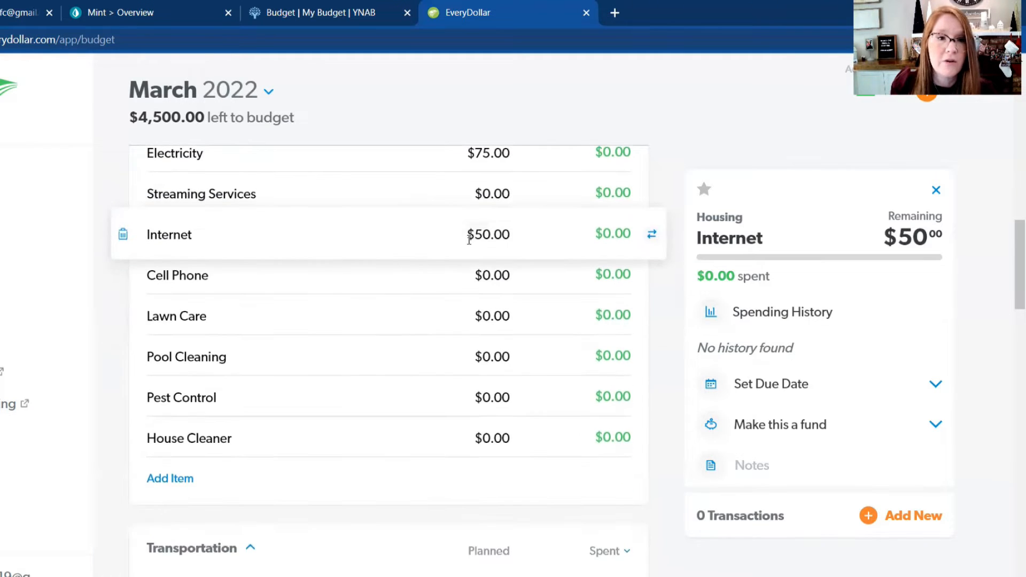
{"action": "left_click", "coordinate": [505, 273]}
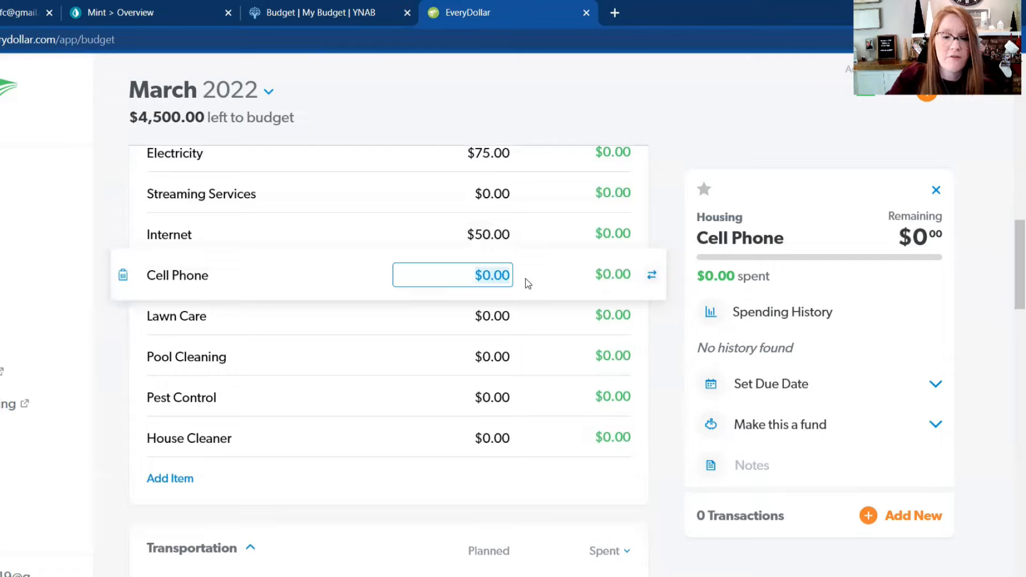
{"action": "type", "text": "75"}
{"action": "key", "text": "Return"}
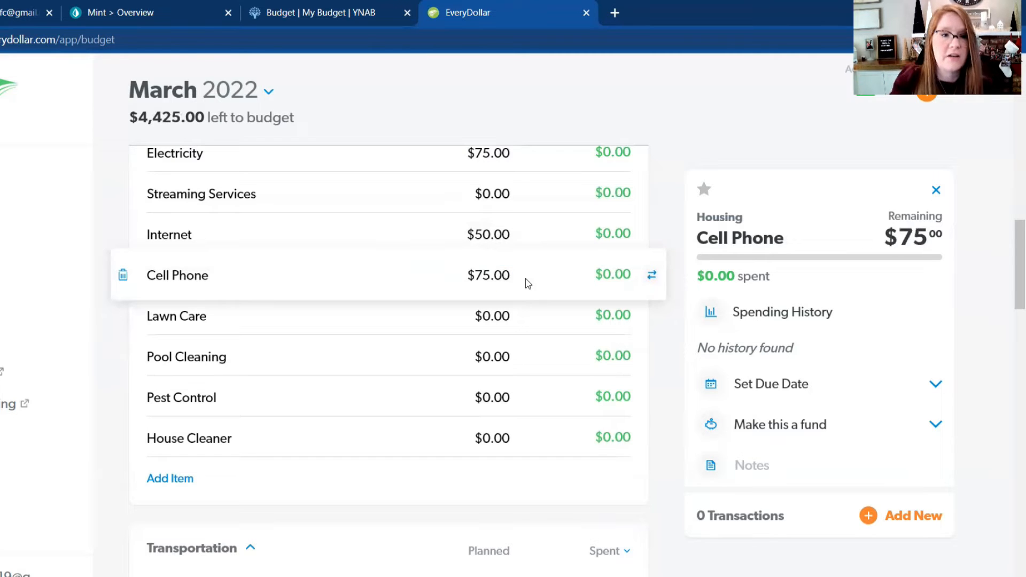
{"action": "left_click", "coordinate": [355, 318]}
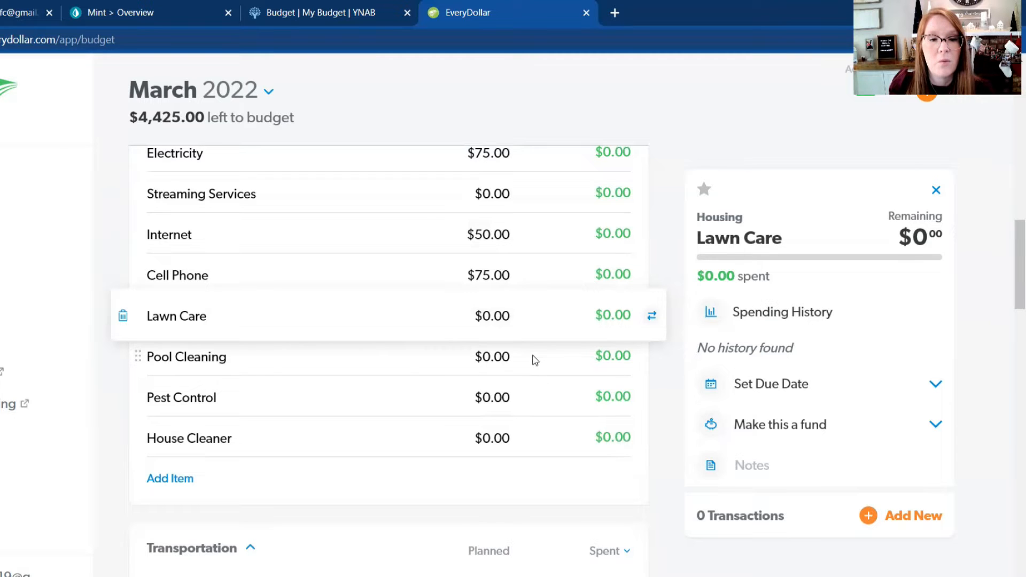
Step: Close the Lawn Care item's details and set the planned amount for Gas in the Transportation group to $600
{"action": "scroll", "coordinate": [535, 381], "scroll_direction": "down", "scroll_amount": 1}
{"action": "scroll", "coordinate": [525, 327], "scroll_direction": "down", "scroll_amount": 2}
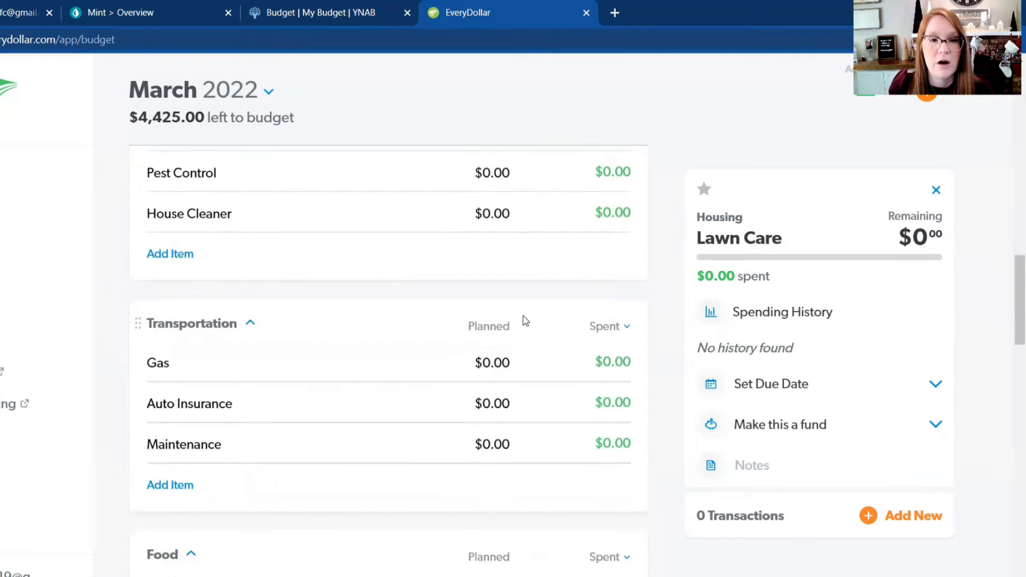
{"action": "scroll", "coordinate": [542, 255], "scroll_direction": "up", "scroll_amount": 2}
{"action": "scroll", "coordinate": [545, 374], "scroll_direction": "down", "scroll_amount": 4}
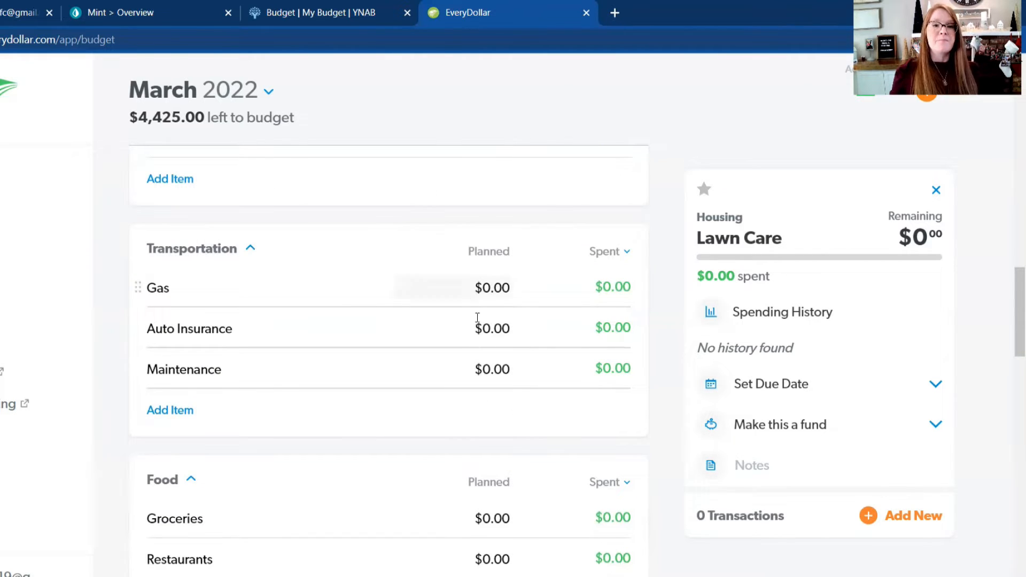
{"action": "left_click", "coordinate": [318, 278]}
{"action": "left_click", "coordinate": [325, 254]}
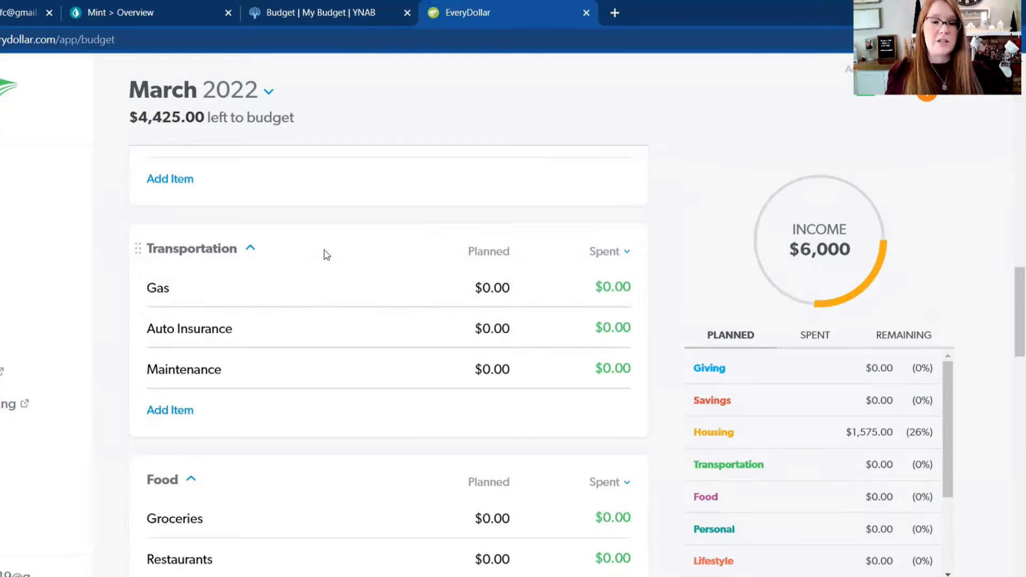
{"action": "scroll", "coordinate": [326, 255], "scroll_direction": "down", "scroll_amount": 1}
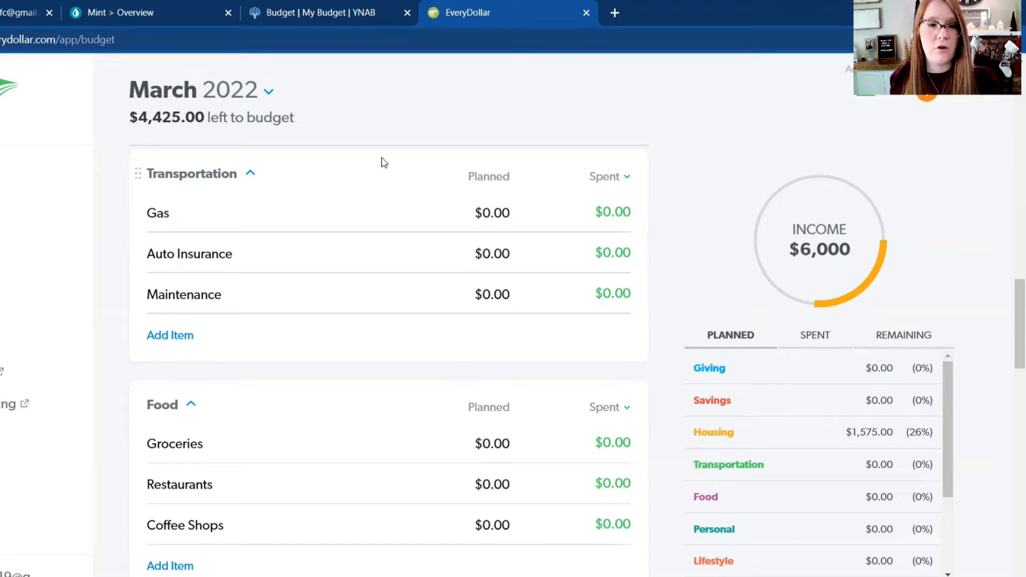
{"action": "left_click", "coordinate": [466, 212]}
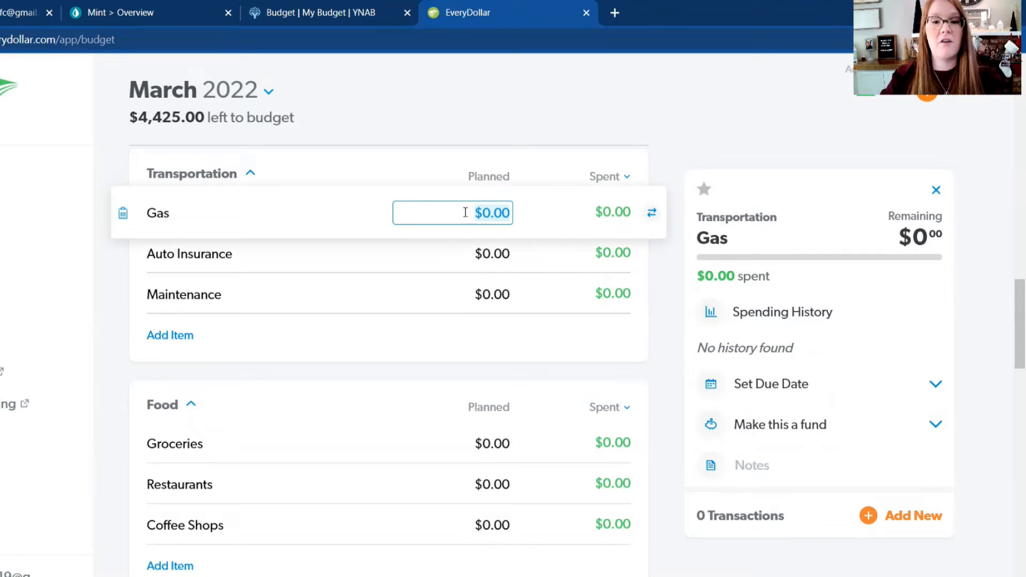
{"action": "type", "text": "600"}
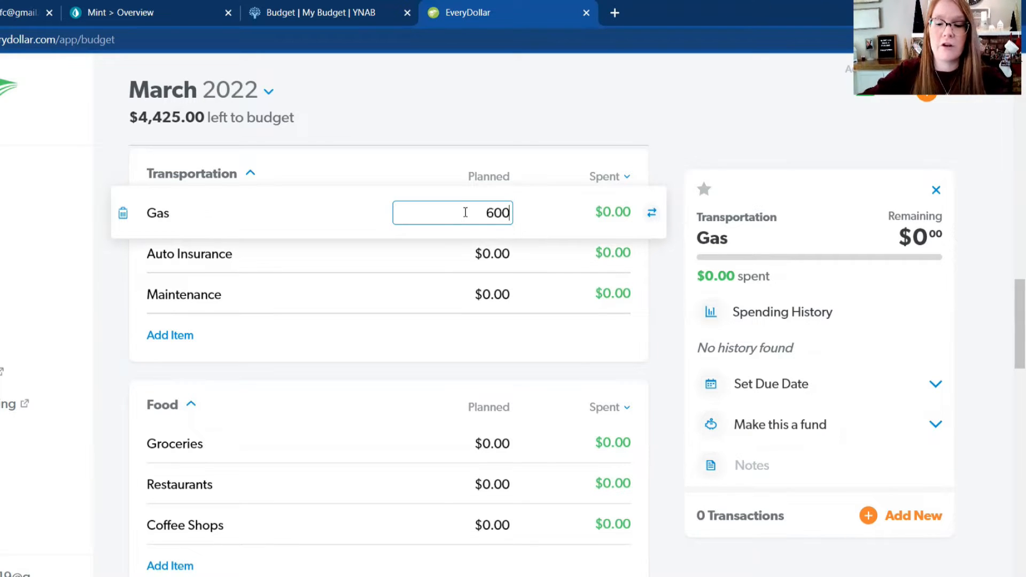
{"action": "key", "text": "Return"}
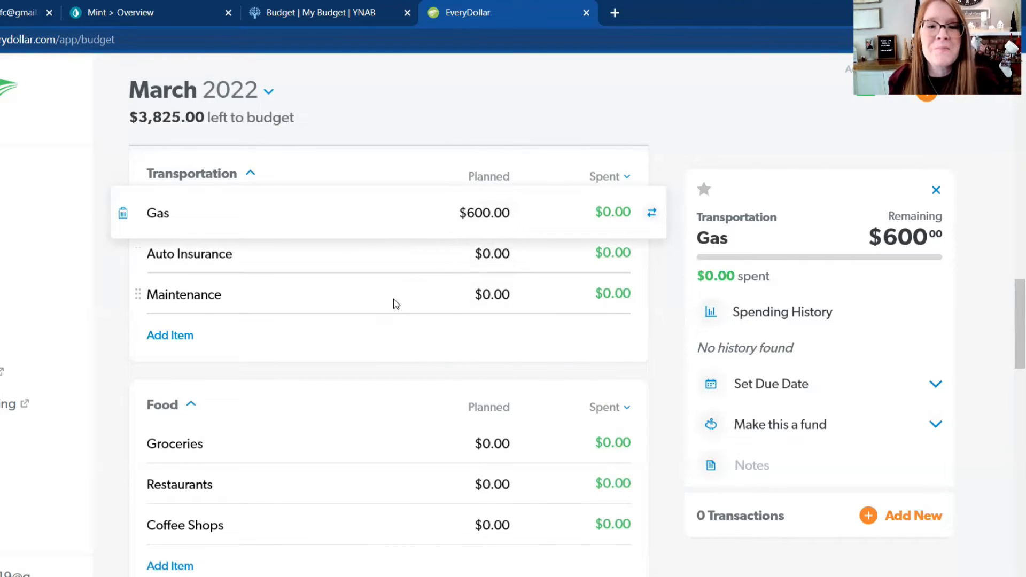
Step: Set the planned Auto Insurance amount in the Transportation group to $200 and close the item's details
{"action": "left_click", "coordinate": [492, 253]}
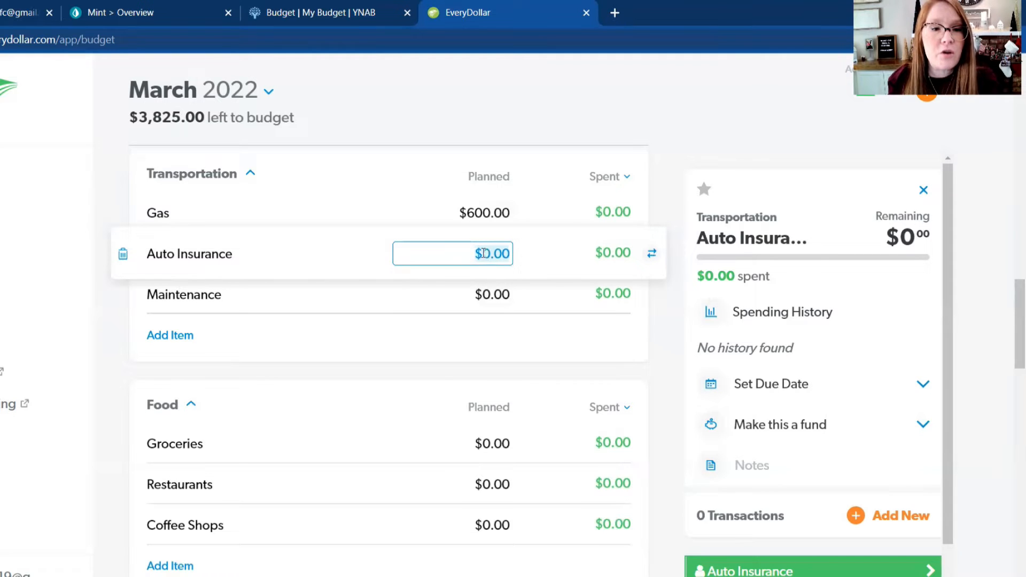
{"action": "type", "text": "200"}
{"action": "key", "text": "Return"}
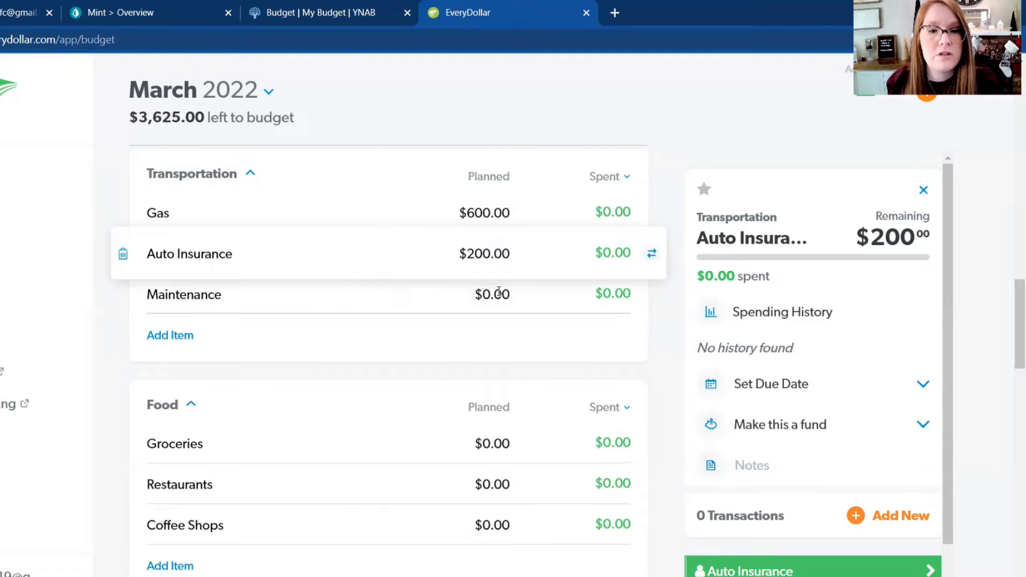
{"action": "left_click", "coordinate": [412, 344]}
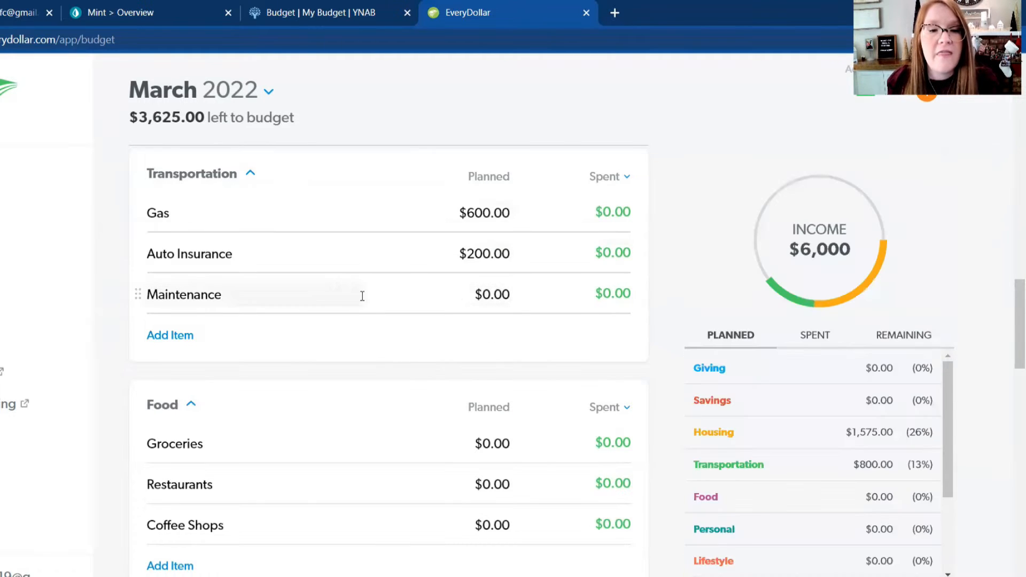
{"action": "left_click", "coordinate": [428, 298]}
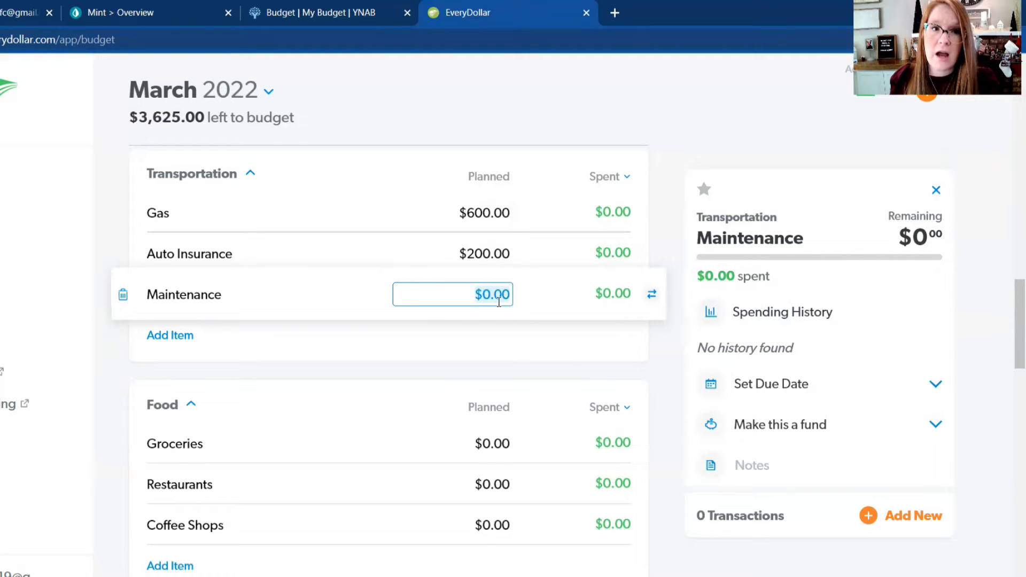
{"action": "left_click", "coordinate": [437, 338]}
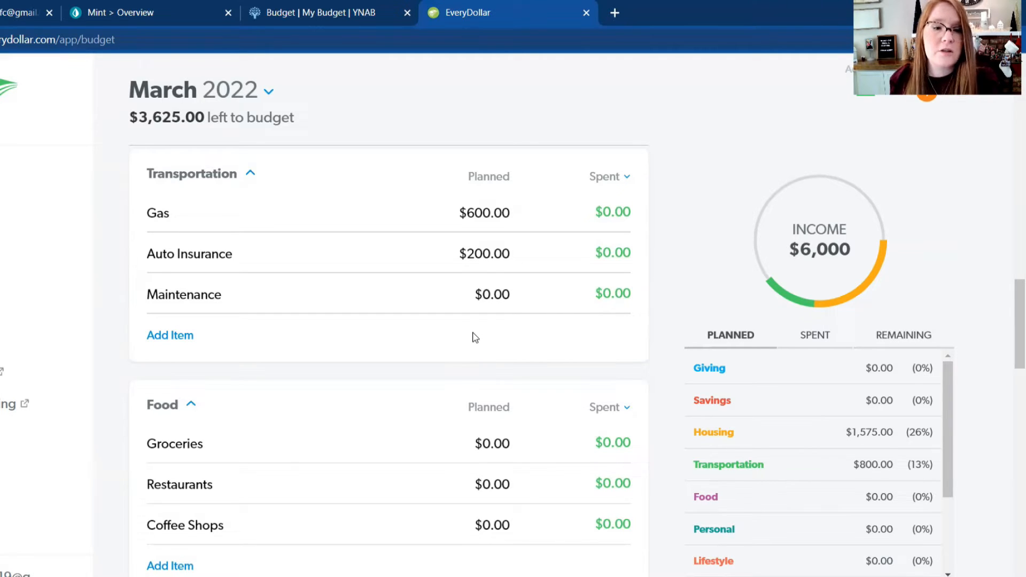
Step: Set the planned amount for Groceries in the Food group to $850
{"action": "scroll", "coordinate": [474, 335], "scroll_direction": "down", "scroll_amount": 2}
{"action": "scroll", "coordinate": [474, 334], "scroll_direction": "down", "scroll_amount": 4}
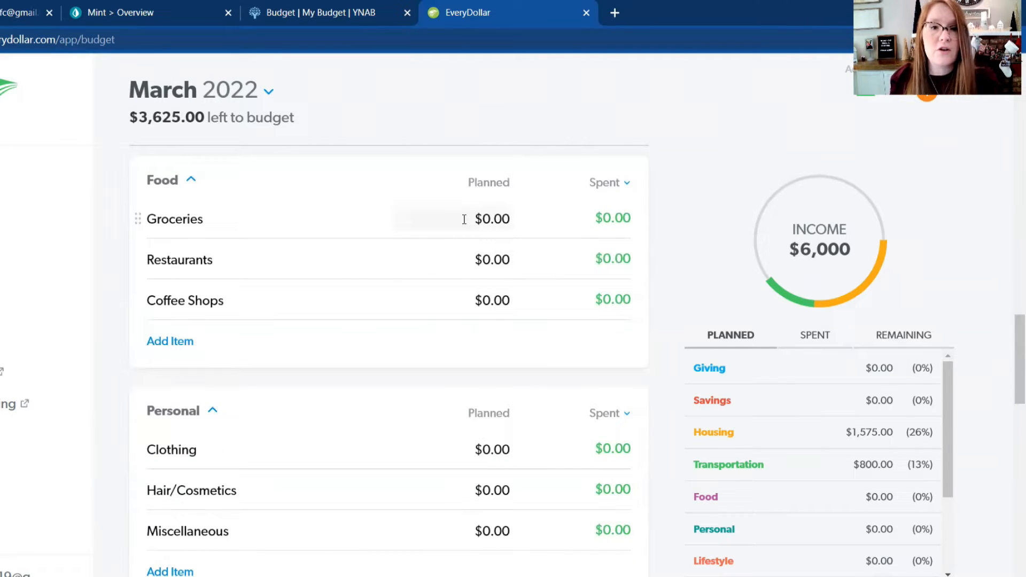
{"action": "left_click", "coordinate": [464, 219]}
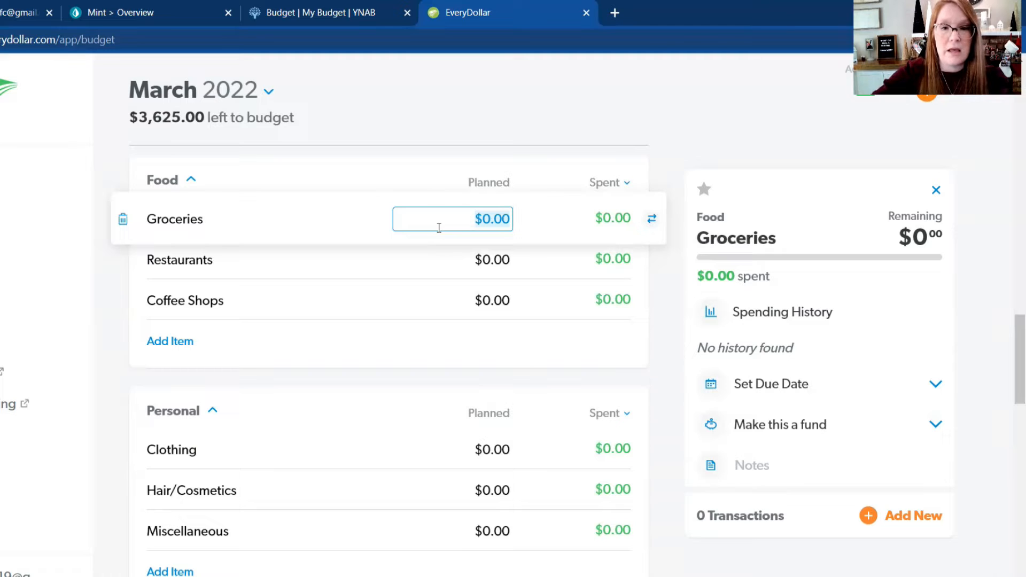
{"action": "type", "text": "8"}
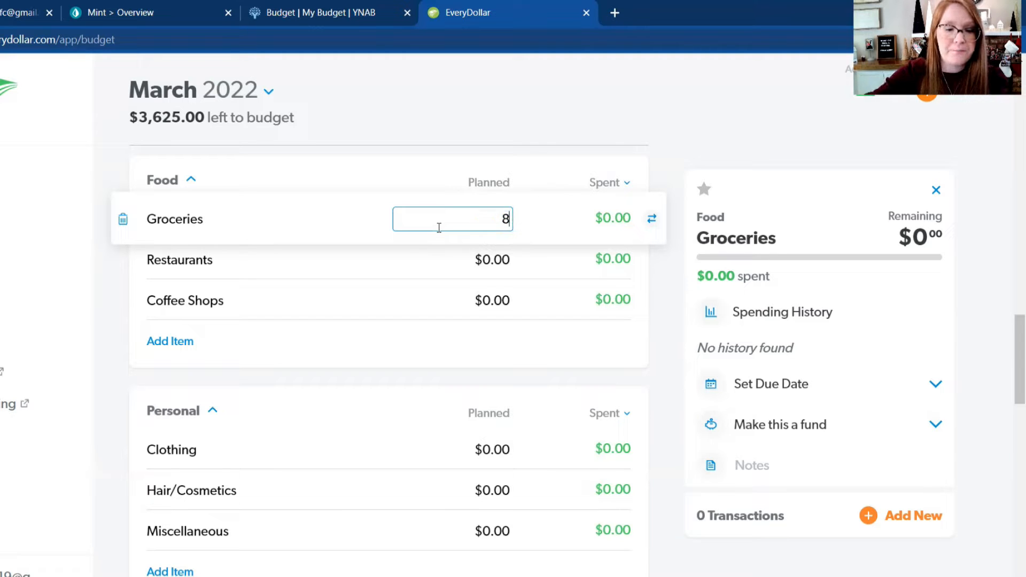
{"action": "type", "text": "50"}
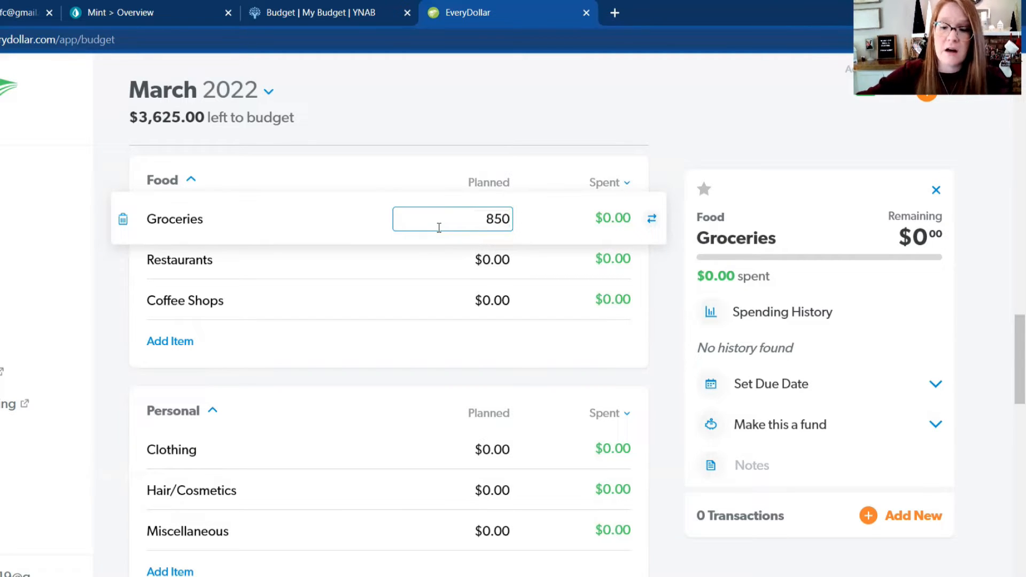
{"action": "key", "text": "Return"}
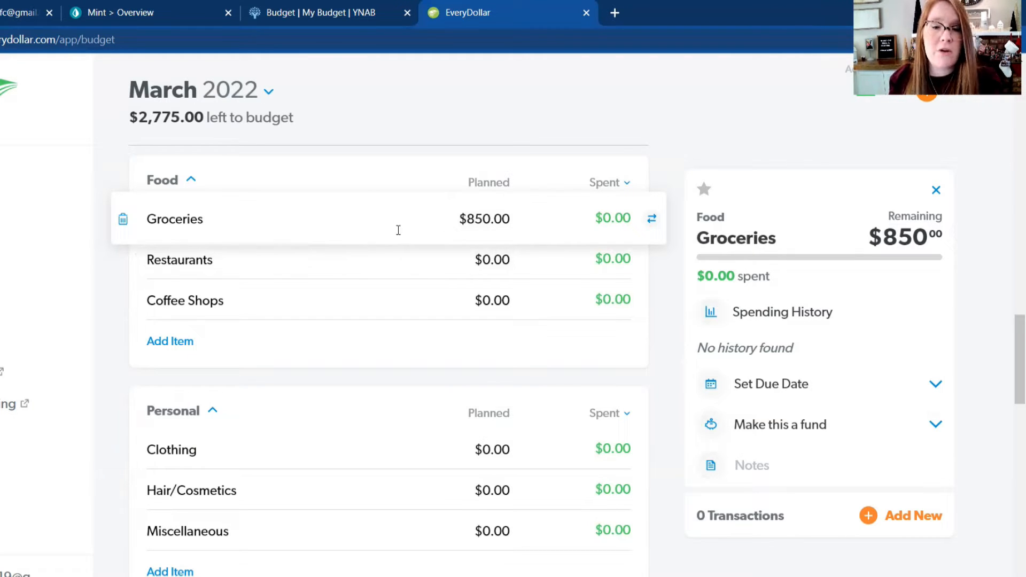
Step: Review the planned amounts in the budget groups from Savings through Housing, Transportation and Food to Personal
{"action": "scroll", "coordinate": [408, 230], "scroll_direction": "up", "scroll_amount": 6}
{"action": "scroll", "coordinate": [408, 230], "scroll_direction": "up", "scroll_amount": 10}
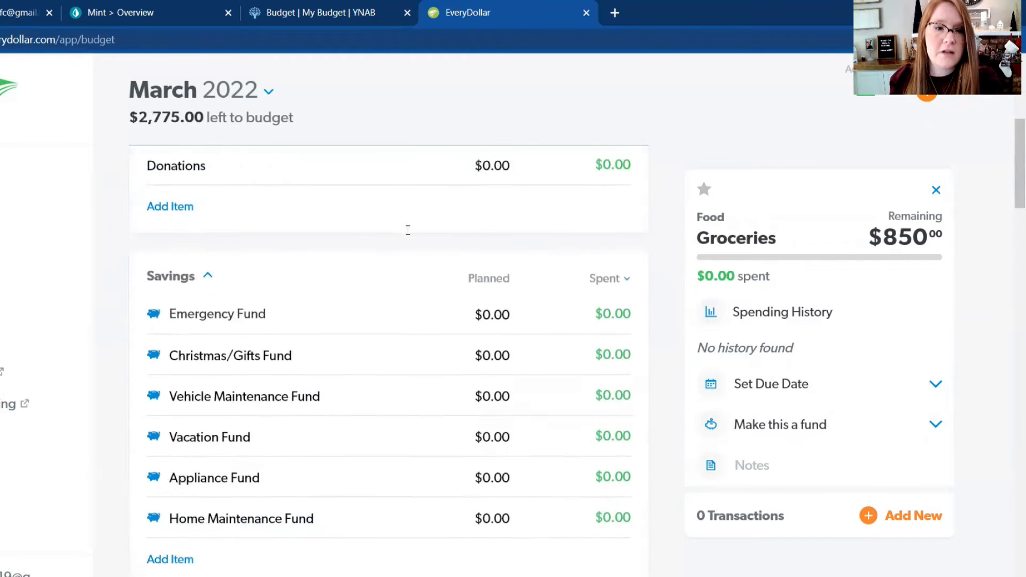
{"action": "scroll", "coordinate": [407, 229], "scroll_direction": "down", "scroll_amount": 10}
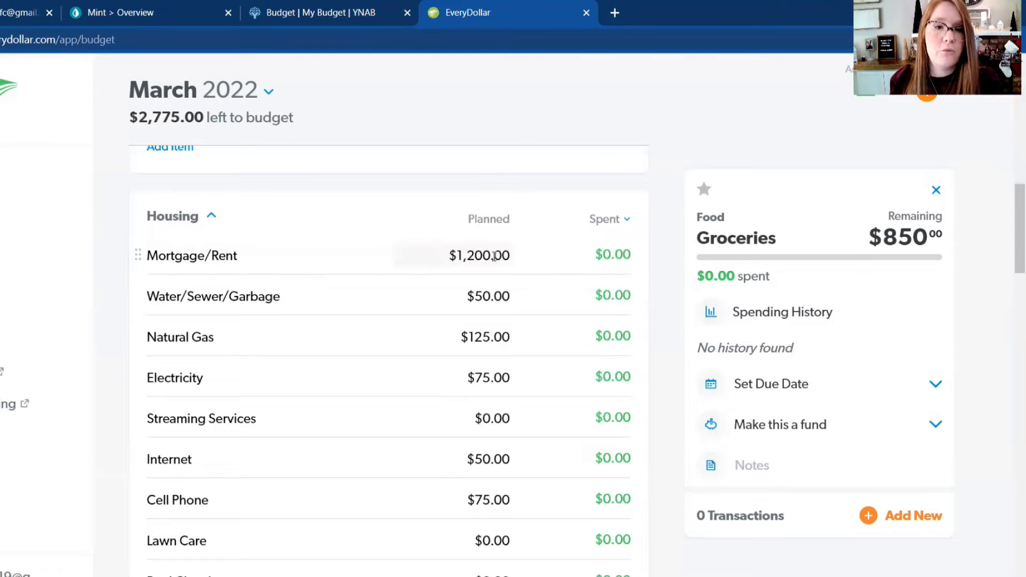
{"action": "scroll", "coordinate": [503, 367], "scroll_direction": "down", "scroll_amount": 3}
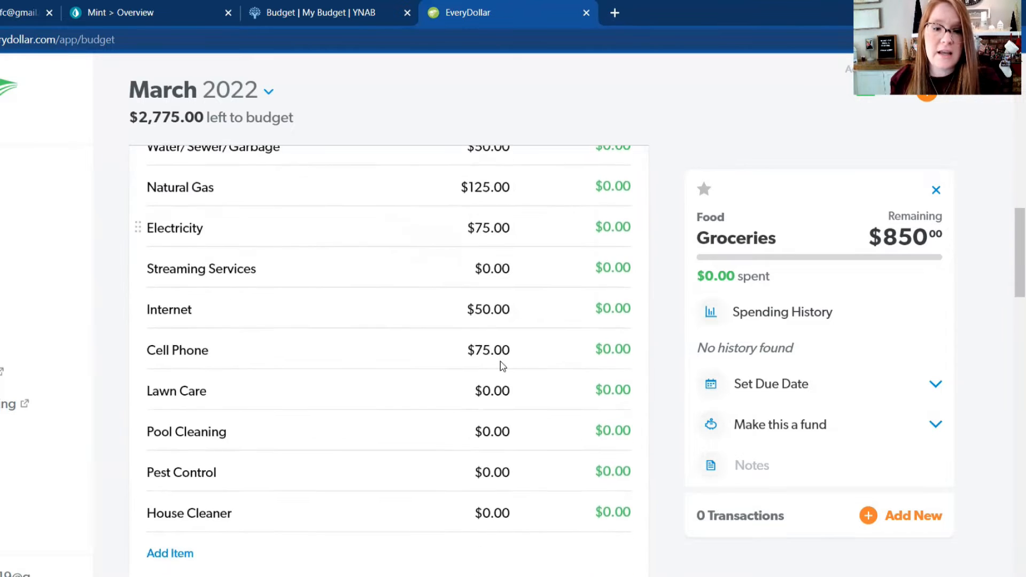
{"action": "scroll", "coordinate": [503, 366], "scroll_direction": "down", "scroll_amount": 6}
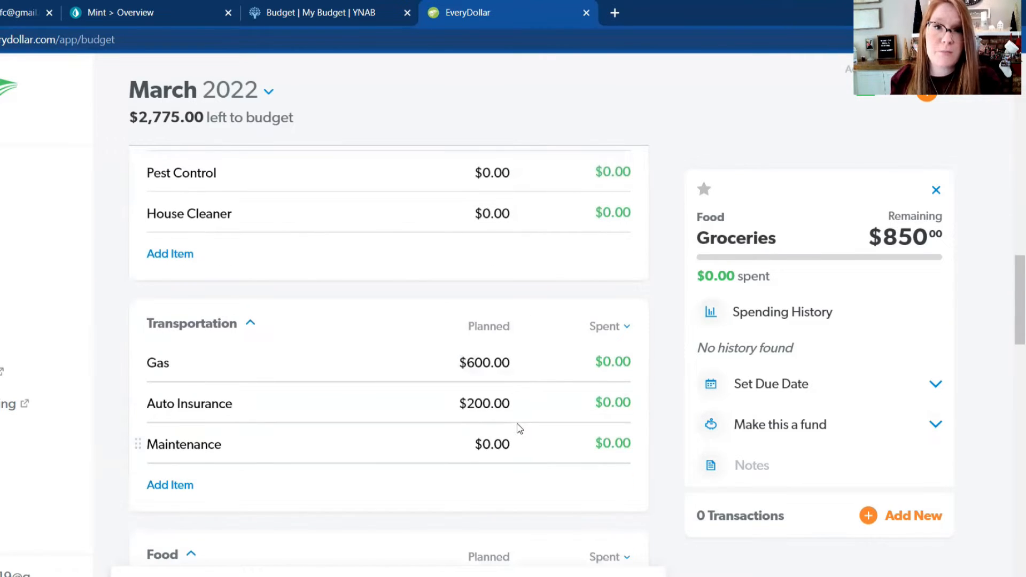
{"action": "scroll", "coordinate": [514, 417], "scroll_direction": "down", "scroll_amount": 4}
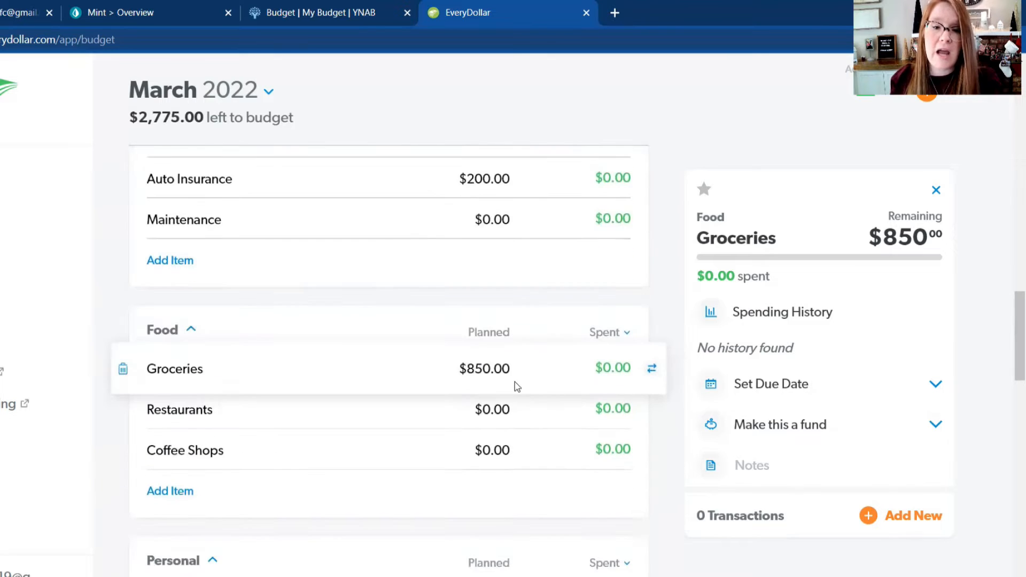
{"action": "scroll", "coordinate": [519, 374], "scroll_direction": "down", "scroll_amount": 1}
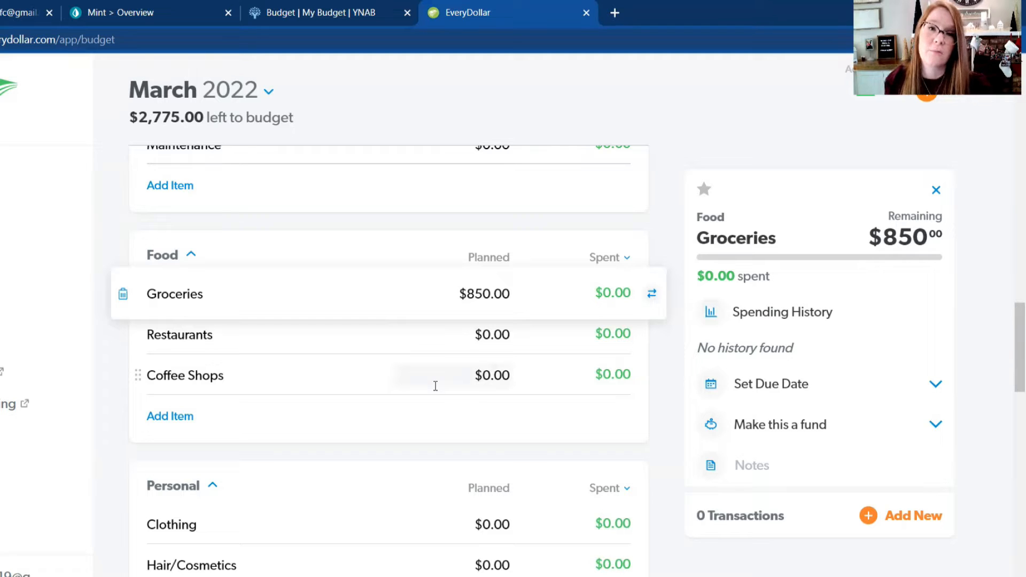
{"action": "scroll", "coordinate": [436, 385], "scroll_direction": "down", "scroll_amount": 3}
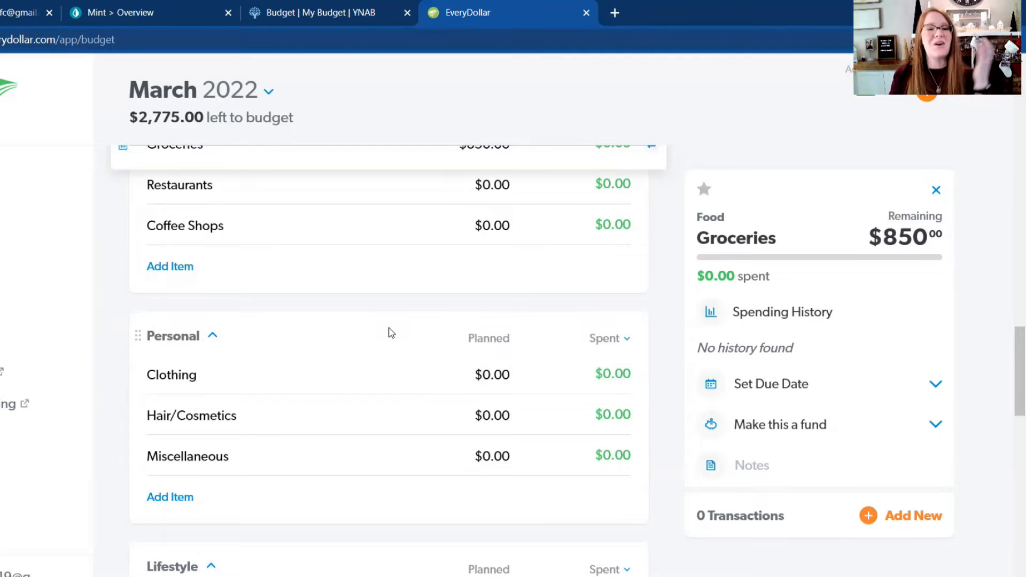
{"action": "scroll", "coordinate": [384, 332], "scroll_direction": "down", "scroll_amount": 1}
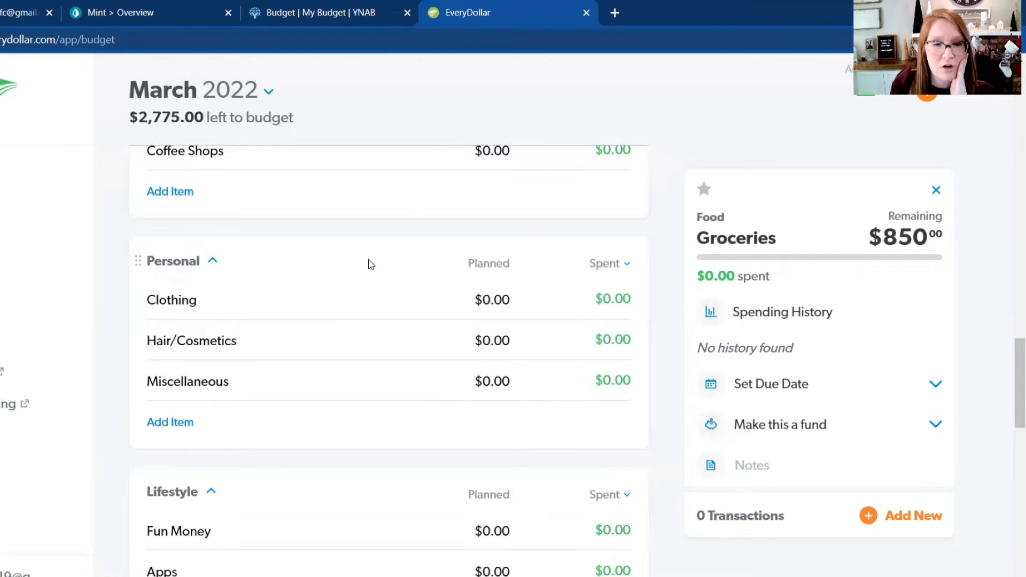
Step: Set the planned amount for Life Insurance in the Insurance group to $50
{"action": "scroll", "coordinate": [371, 264], "scroll_direction": "down", "scroll_amount": 1}
{"action": "scroll", "coordinate": [371, 264], "scroll_direction": "down", "scroll_amount": 1}
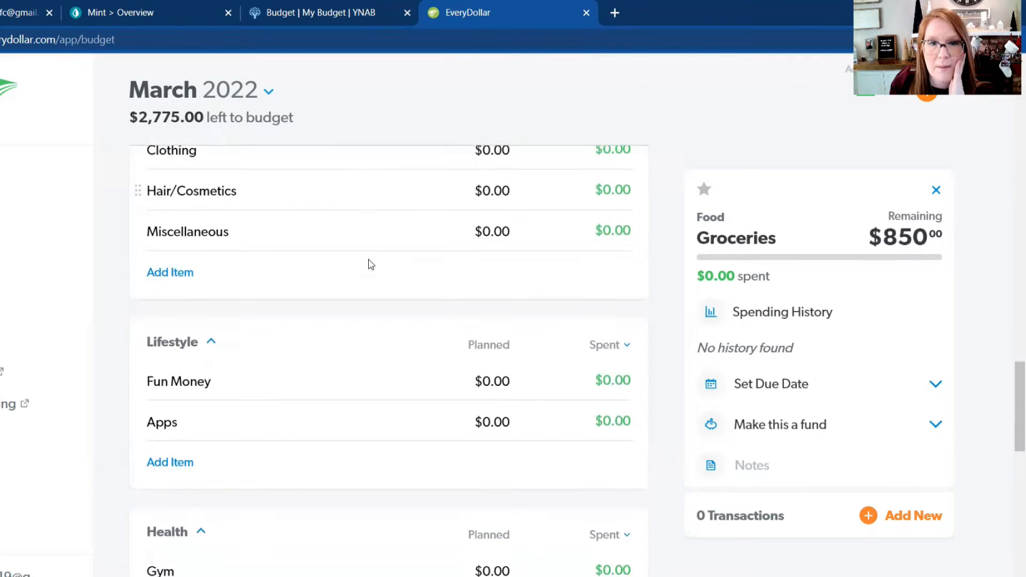
{"action": "scroll", "coordinate": [371, 264], "scroll_direction": "down", "scroll_amount": 1}
{"action": "scroll", "coordinate": [371, 264], "scroll_direction": "down", "scroll_amount": 1}
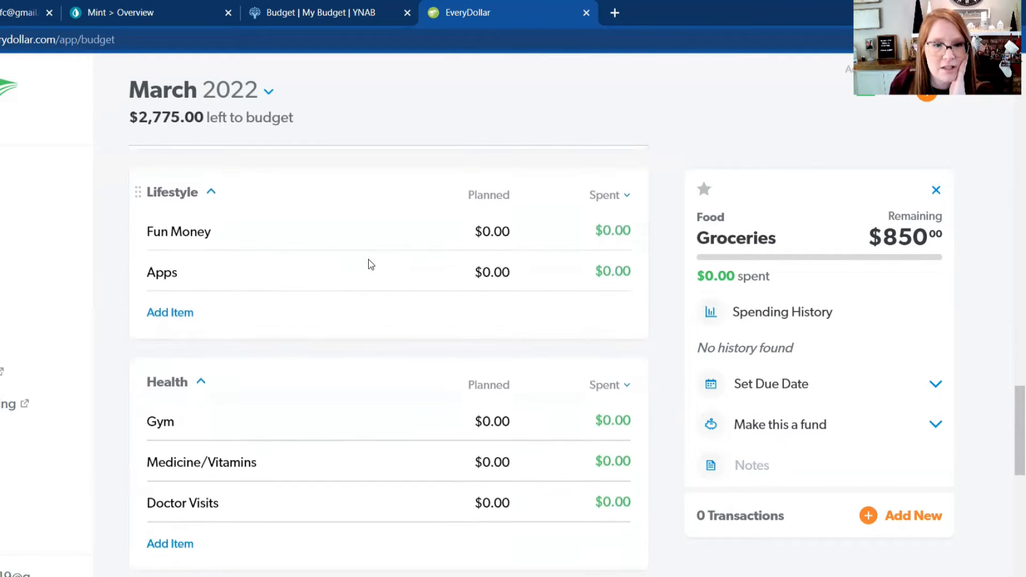
{"action": "scroll", "coordinate": [371, 264], "scroll_direction": "down", "scroll_amount": 4}
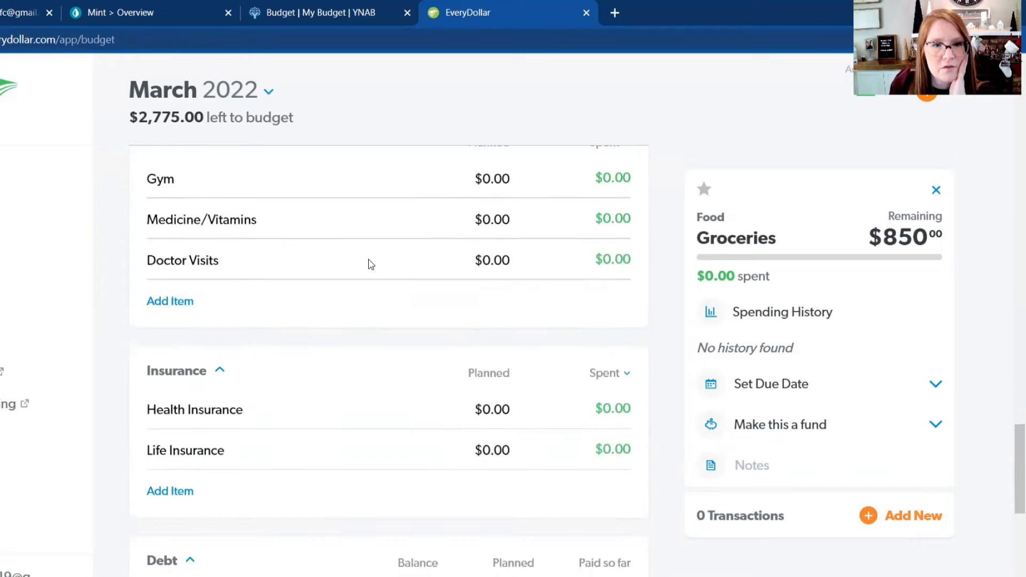
{"action": "scroll", "coordinate": [371, 264], "scroll_direction": "down", "scroll_amount": 1}
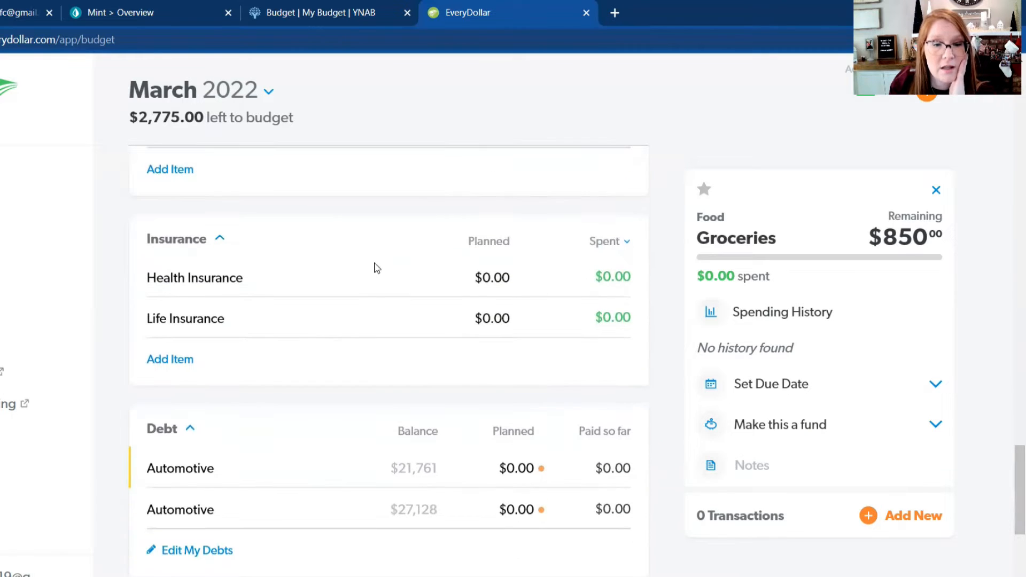
{"action": "left_click", "coordinate": [484, 278]}
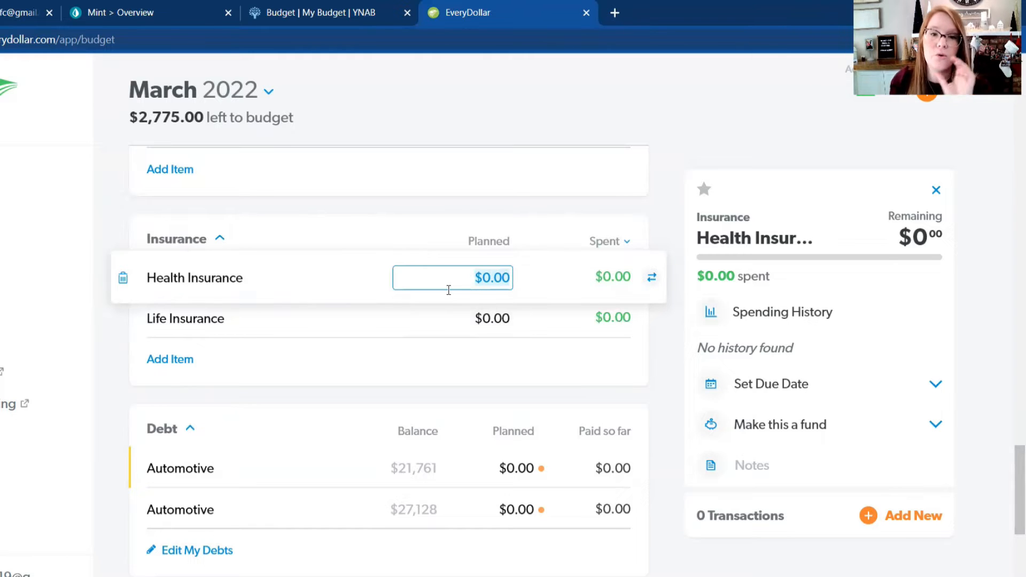
{"action": "left_click", "coordinate": [454, 317]}
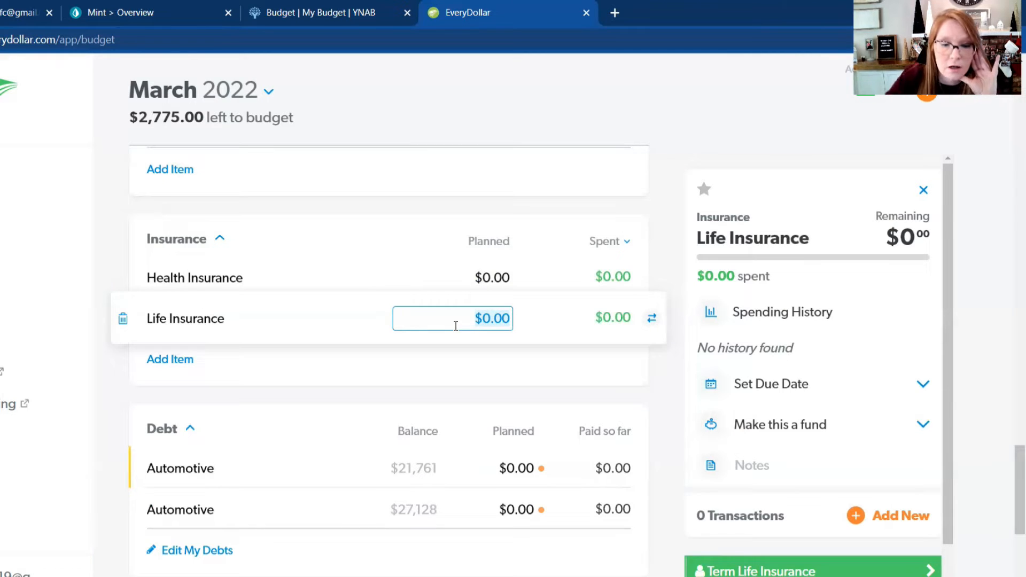
{"action": "type", "text": "50"}
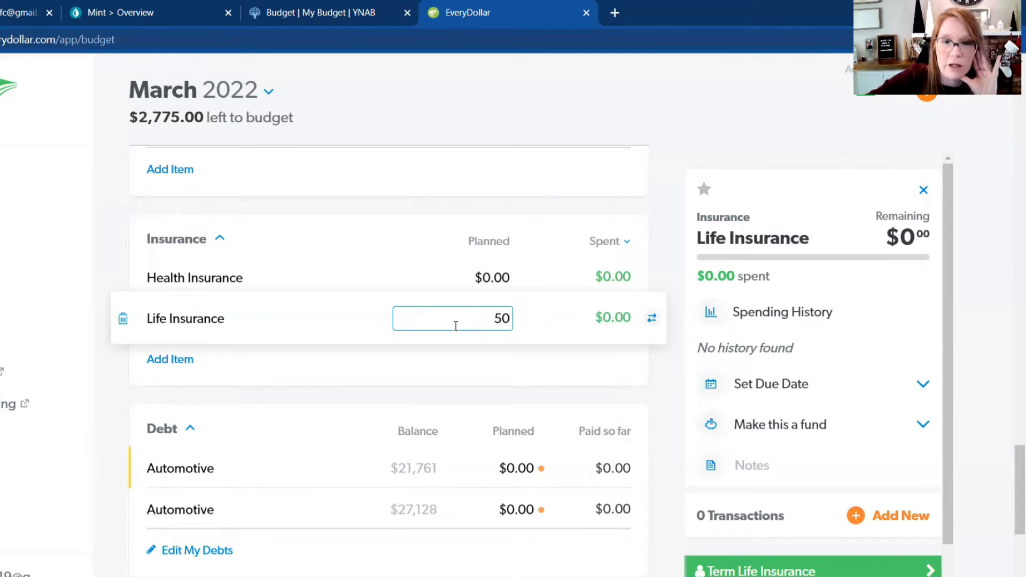
{"action": "key", "text": "Return"}
Step: Set the planned amount for Child Care in the Kids group to $500
{"action": "scroll", "coordinate": [456, 325], "scroll_direction": "down", "scroll_amount": 3}
{"action": "scroll", "coordinate": [456, 326], "scroll_direction": "down", "scroll_amount": 3}
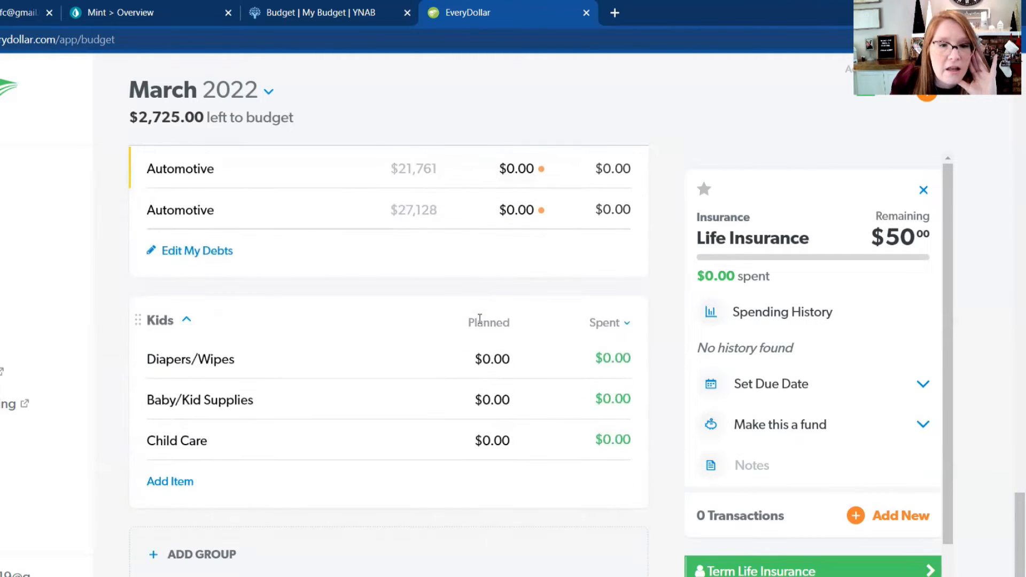
{"action": "scroll", "coordinate": [479, 319], "scroll_direction": "down", "scroll_amount": 2}
{"action": "left_click", "coordinate": [489, 365]}
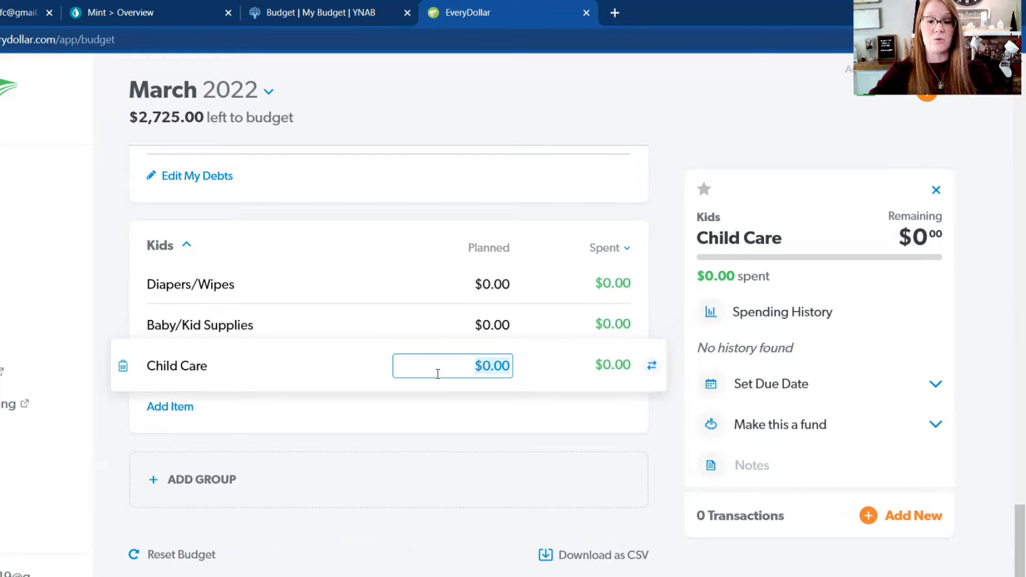
{"action": "type", "text": "500"}
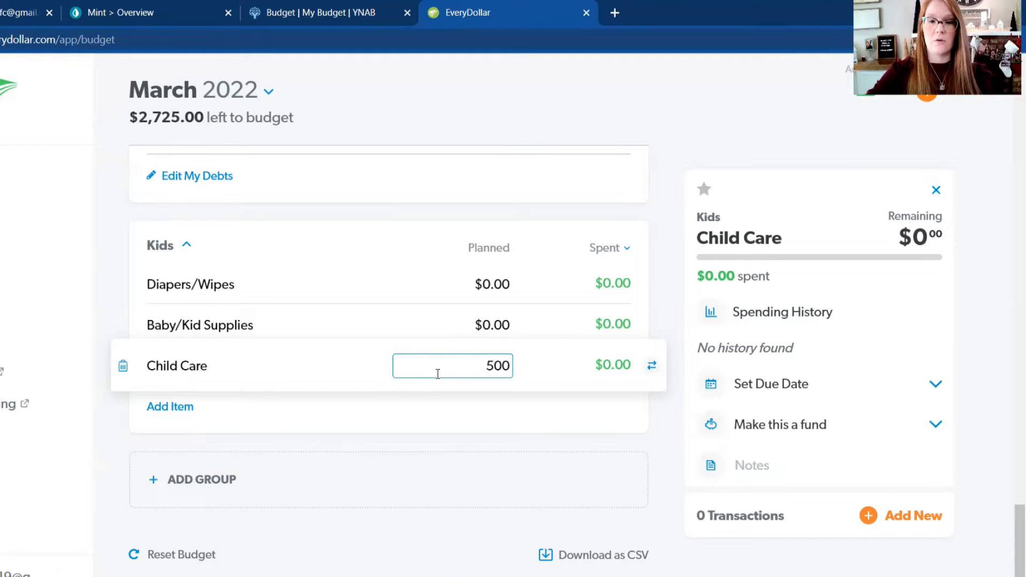
{"action": "key", "text": "Return"}
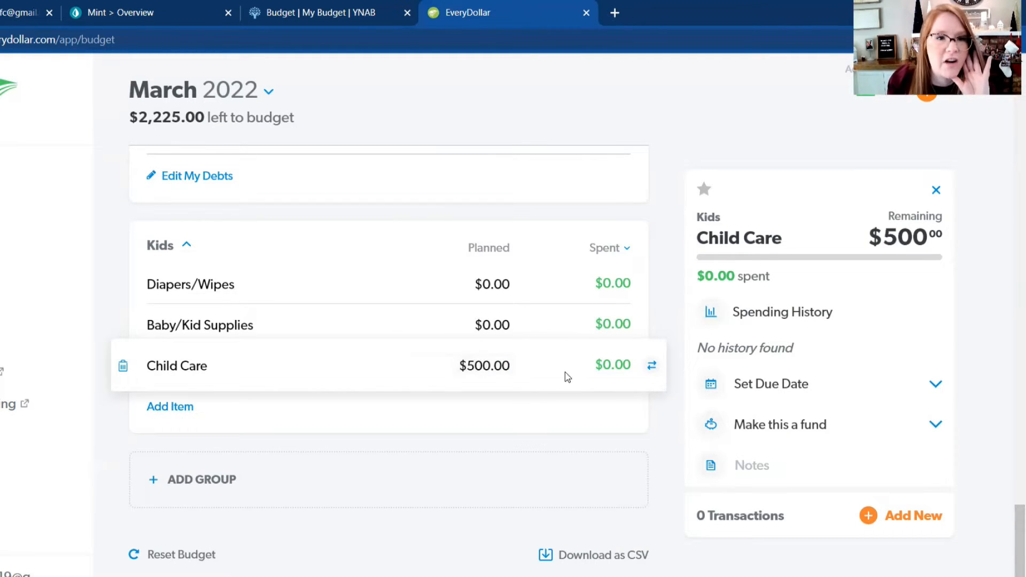
Step: Review the planned amounts from Kids up to Income and back down through Housing and Transportation to Insurance and Debt
{"action": "scroll", "coordinate": [480, 412], "scroll_direction": "up", "scroll_amount": 1}
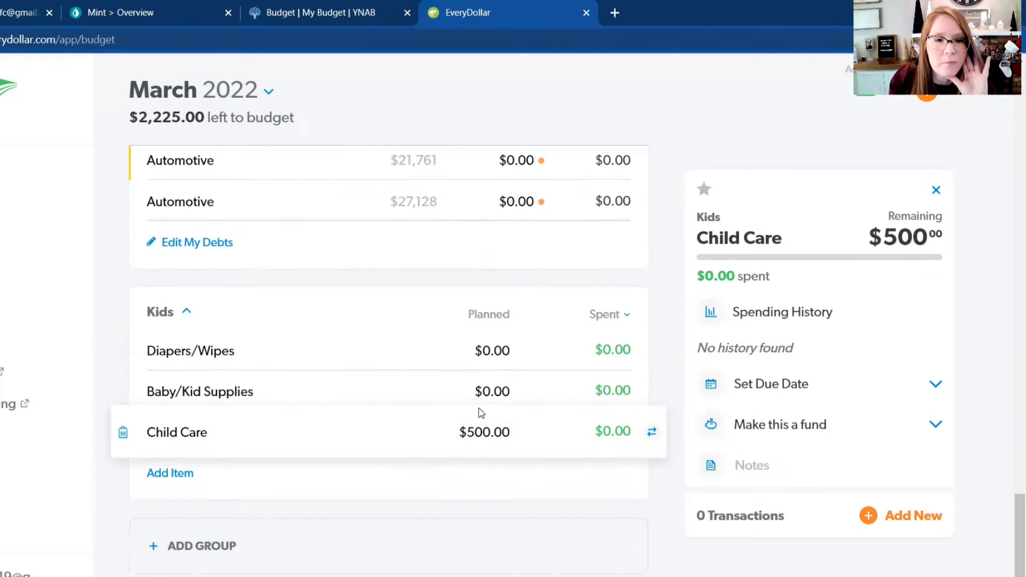
{"action": "scroll", "coordinate": [512, 428], "scroll_direction": "up", "scroll_amount": 2}
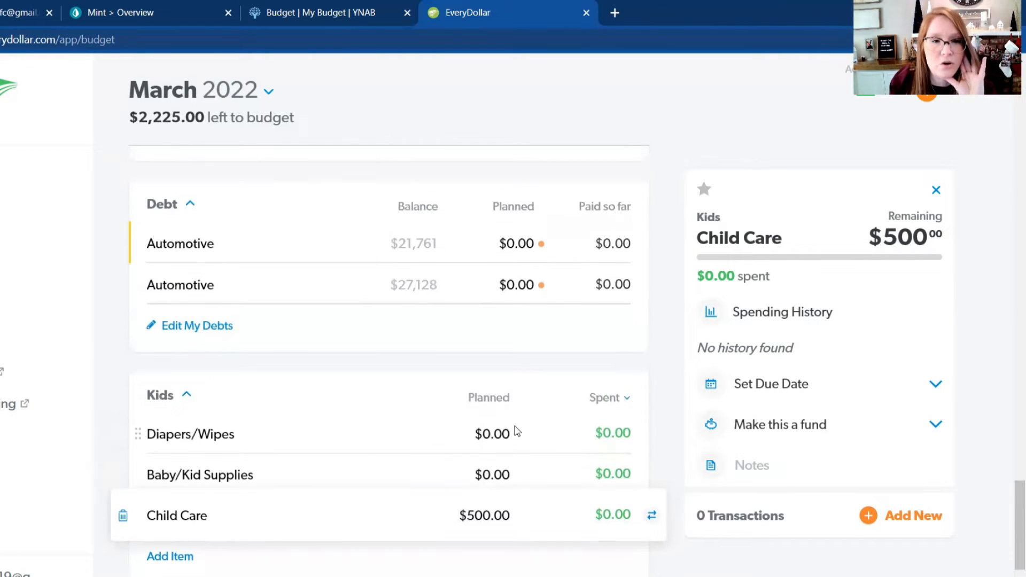
{"action": "scroll", "coordinate": [591, 460], "scroll_direction": "up", "scroll_amount": 15}
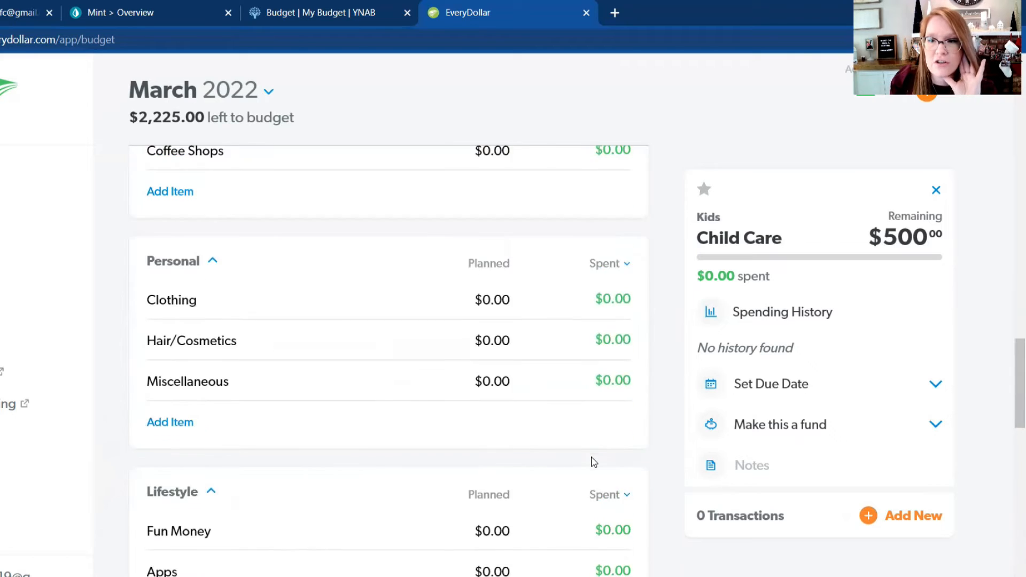
{"action": "scroll", "coordinate": [591, 460], "scroll_direction": "up", "scroll_amount": 10}
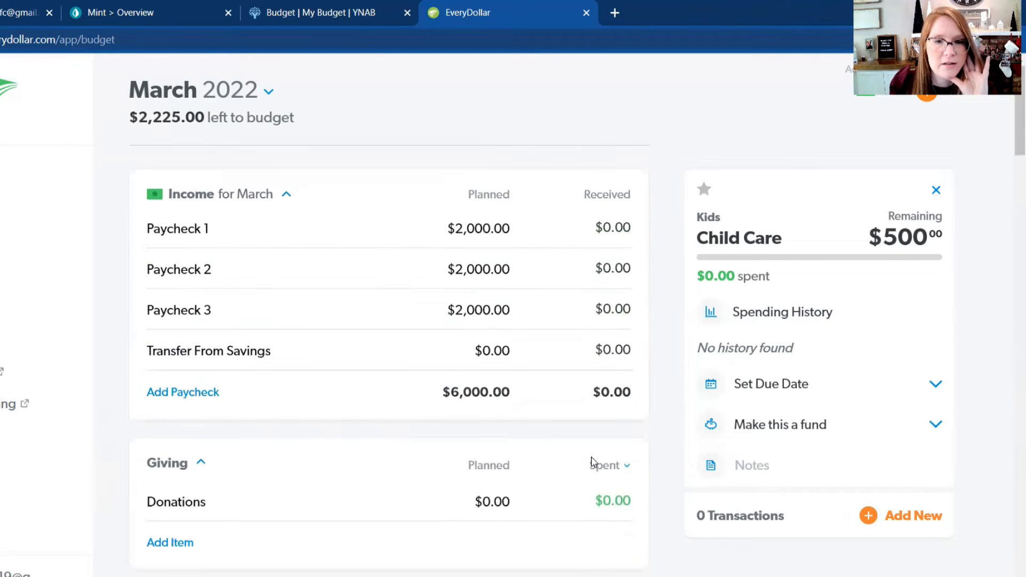
{"action": "scroll", "coordinate": [591, 460], "scroll_direction": "down", "scroll_amount": 10}
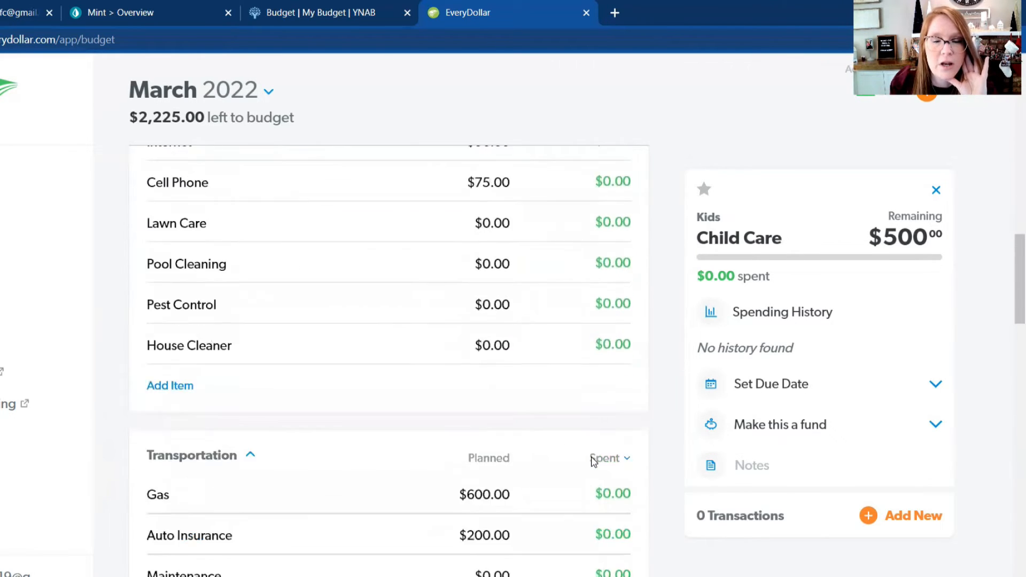
{"action": "scroll", "coordinate": [593, 461], "scroll_direction": "up", "scroll_amount": 5}
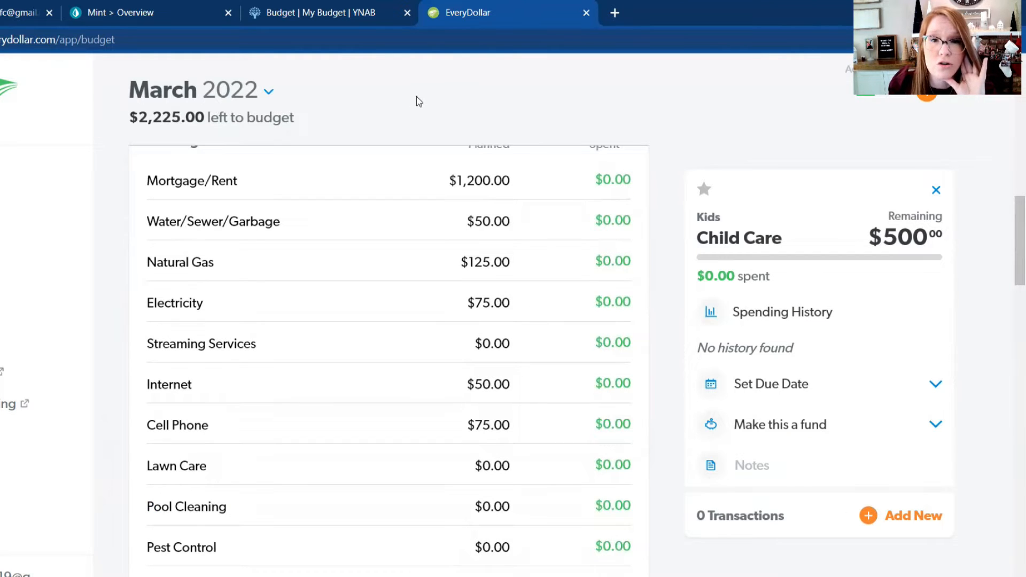
{"action": "scroll", "coordinate": [418, 103], "scroll_direction": "down", "scroll_amount": 1}
{"action": "scroll", "coordinate": [418, 103], "scroll_direction": "down", "scroll_amount": 12}
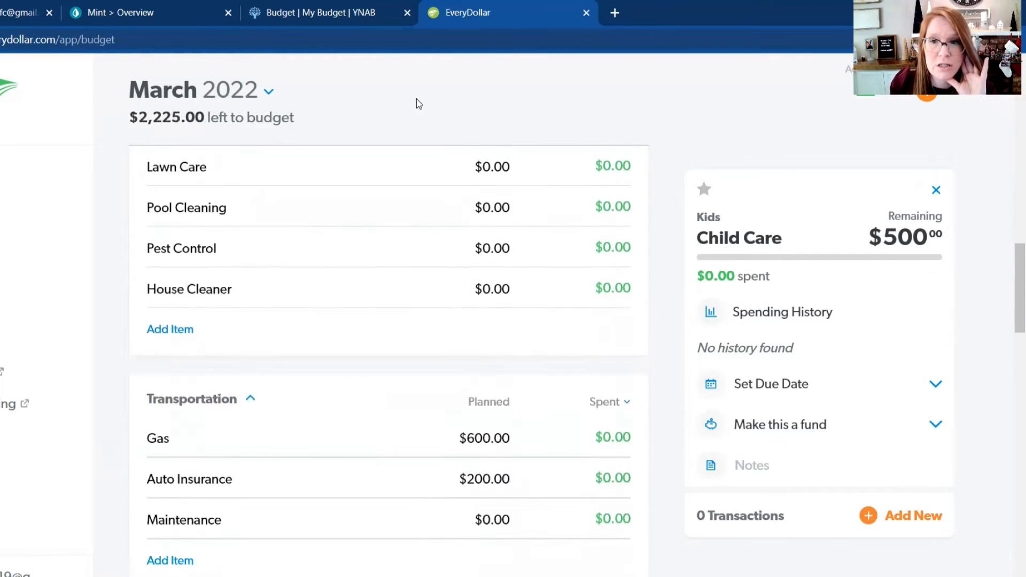
{"action": "scroll", "coordinate": [418, 107], "scroll_direction": "down", "scroll_amount": 7}
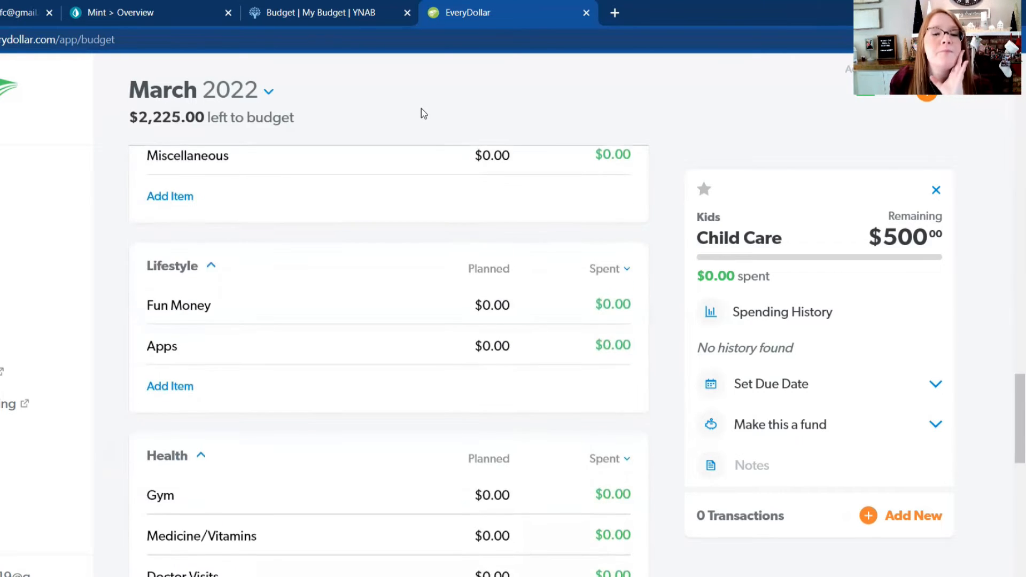
{"action": "scroll", "coordinate": [424, 118], "scroll_direction": "down", "scroll_amount": 3}
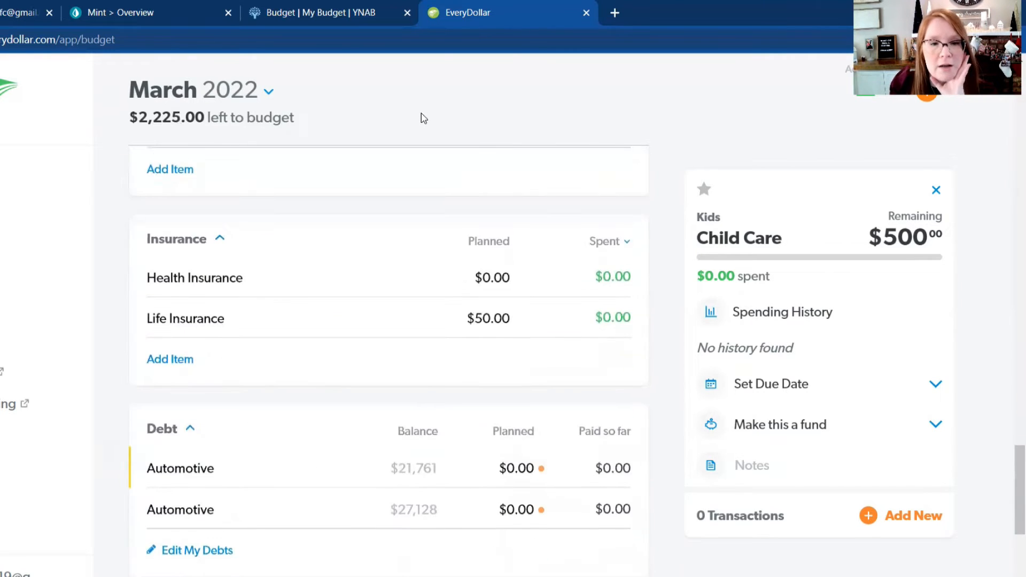
Step: Set the planned payment for the Automotive debt with the $21,761 balance to $400 and dismiss the debt-free date reminder
{"action": "scroll", "coordinate": [424, 118], "scroll_direction": "down", "scroll_amount": 3}
{"action": "scroll", "coordinate": [424, 118], "scroll_direction": "down", "scroll_amount": 2}
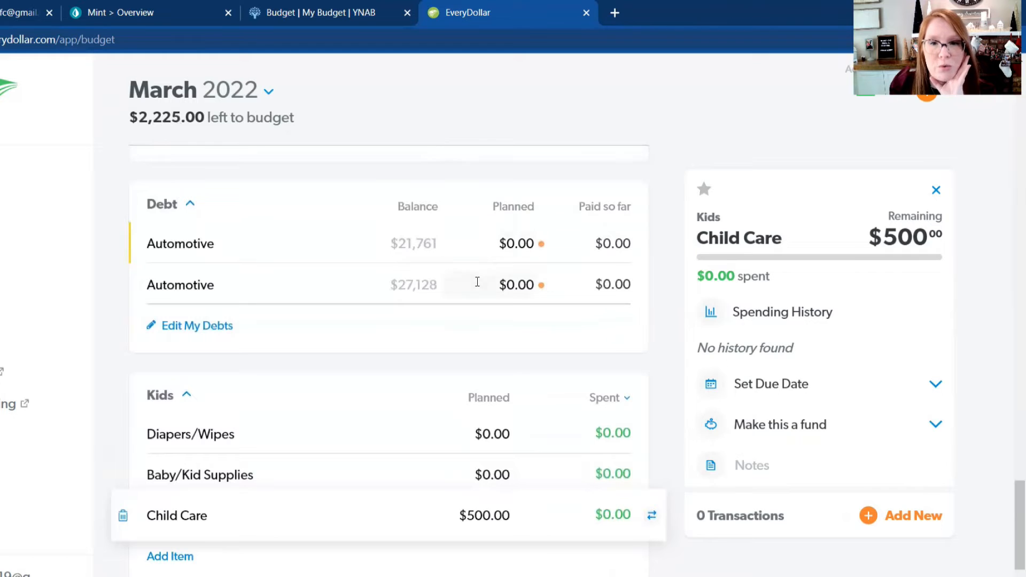
{"action": "left_click", "coordinate": [507, 243]}
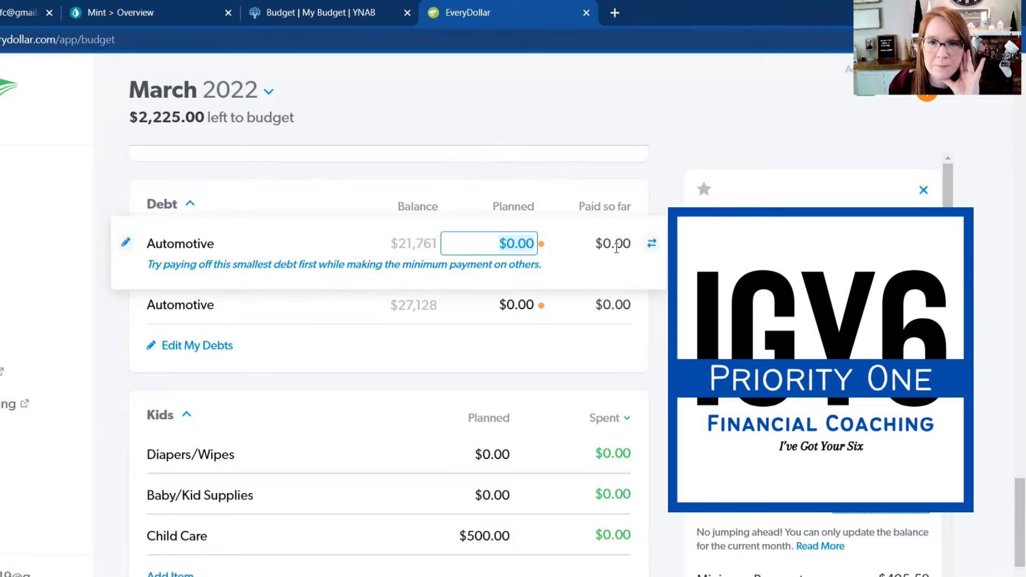
{"action": "left_click", "coordinate": [500, 244]}
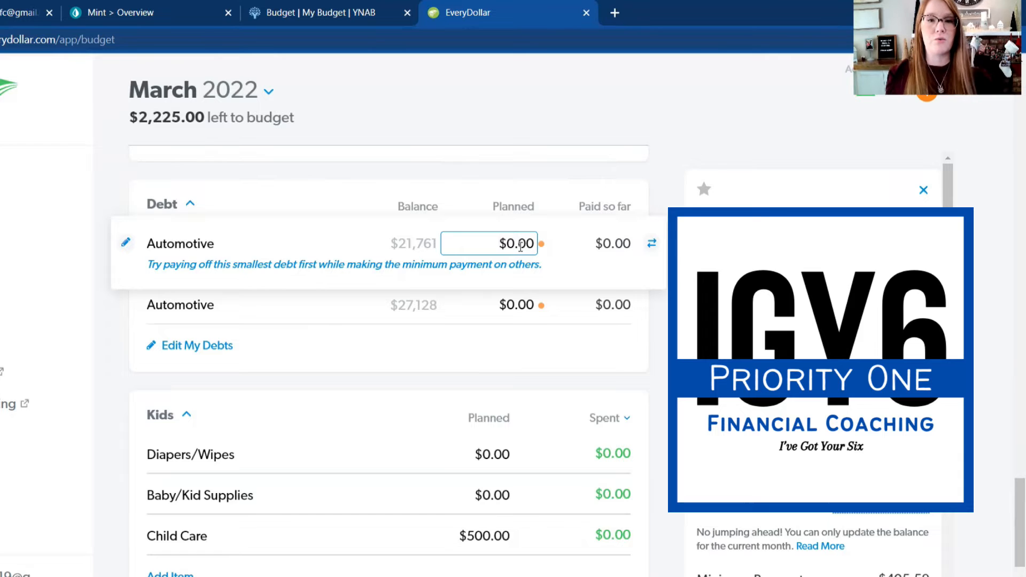
{"action": "type", "text": "400"}
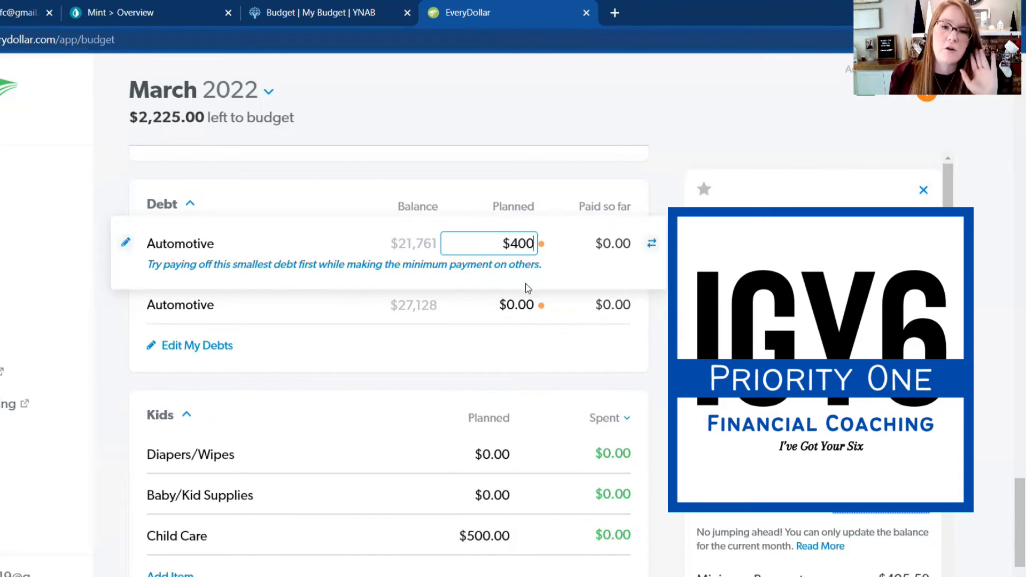
{"action": "left_click", "coordinate": [525, 308]}
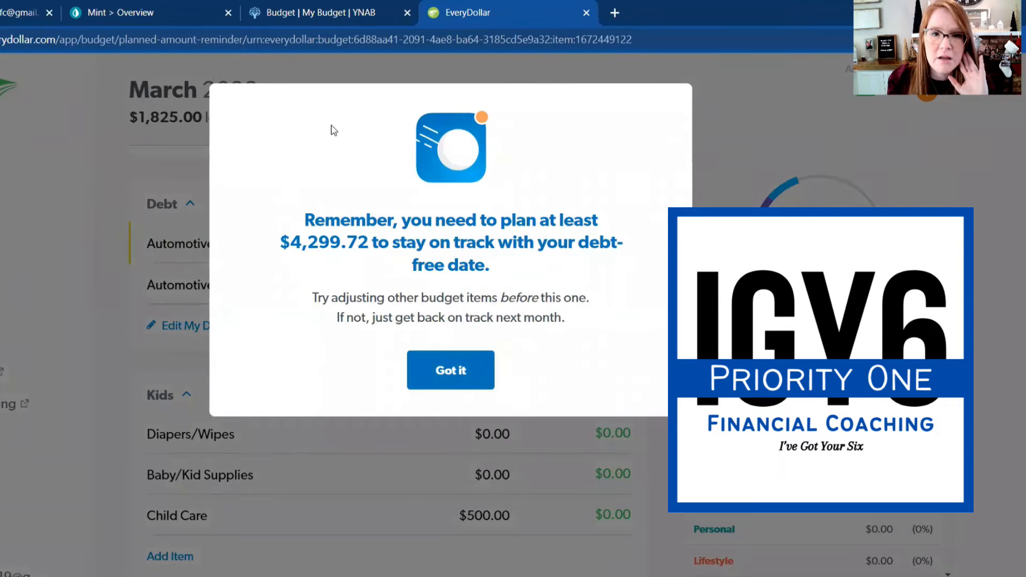
{"action": "left_click", "coordinate": [450, 370]}
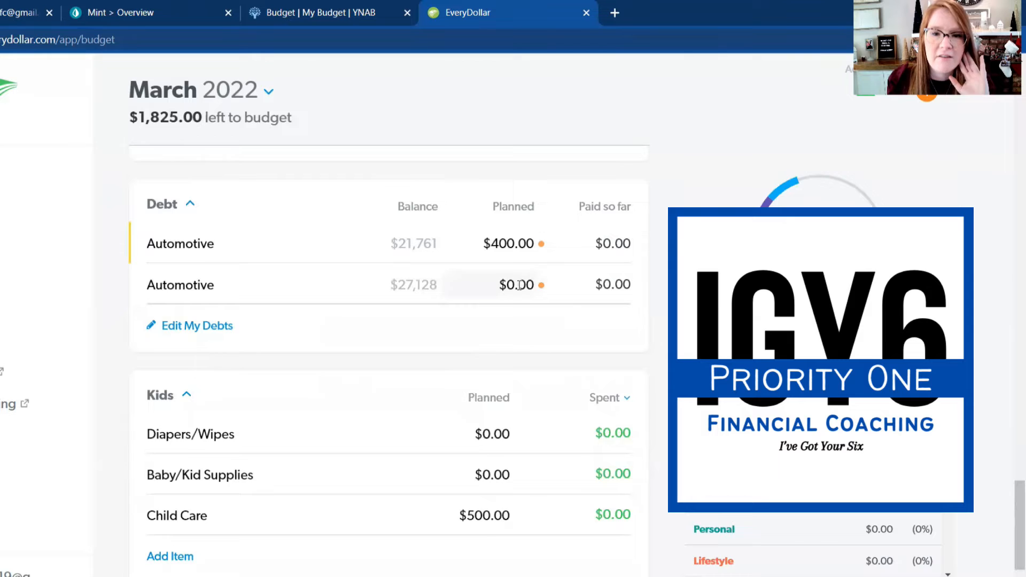
Step: Set the planned payment for the Automotive debt with the $27,128 balance to $480
{"action": "left_click", "coordinate": [487, 283]}
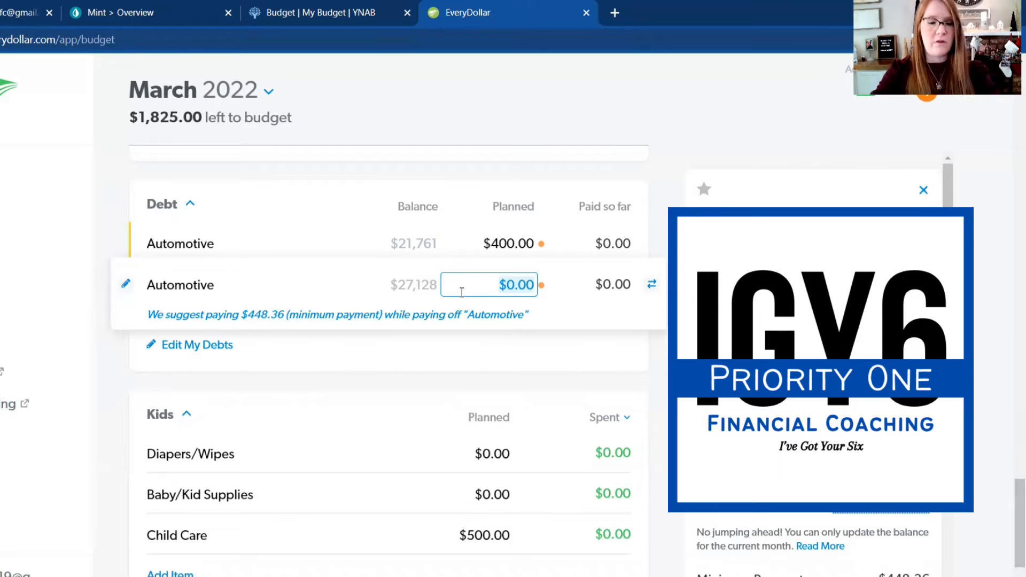
{"action": "type", "text": "480"}
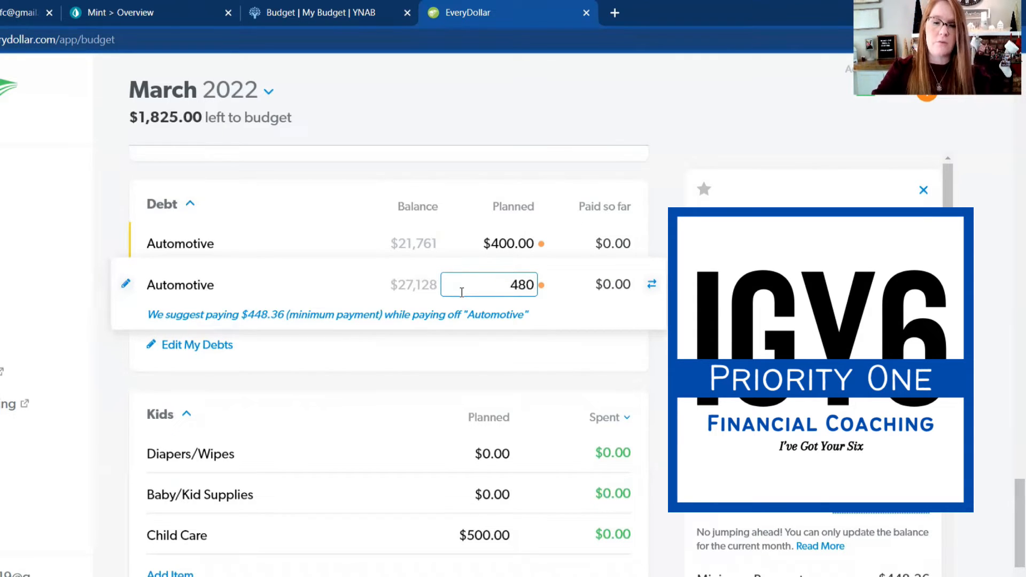
{"action": "key", "text": "Return"}
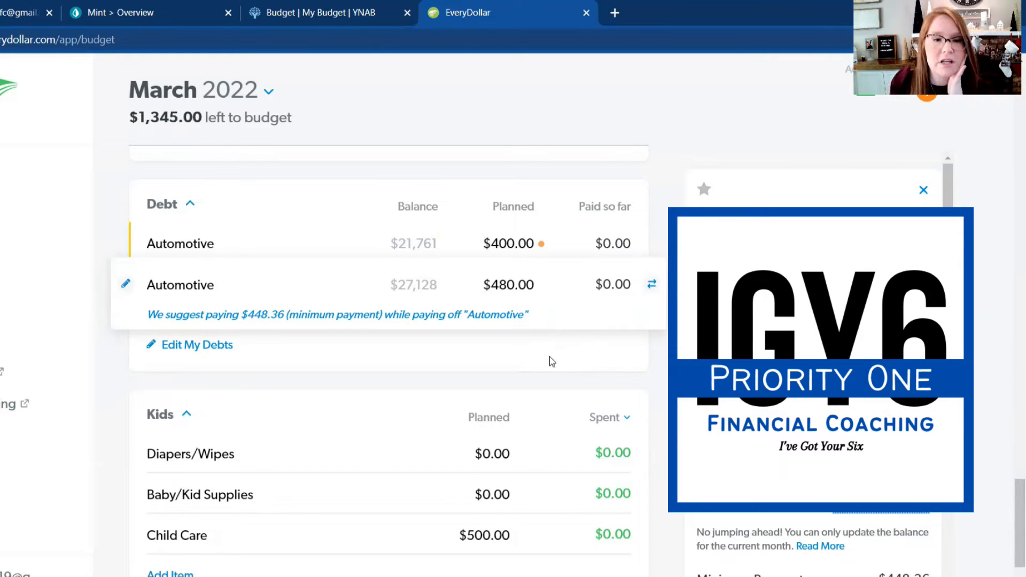
Step: Check the Lifestyle, Health, Housing, Transportation and Food groups for items that still need a planned amount
{"action": "scroll", "coordinate": [561, 413], "scroll_direction": "down", "scroll_amount": 4}
{"action": "scroll", "coordinate": [561, 413], "scroll_direction": "up", "scroll_amount": 11}
{"action": "scroll", "coordinate": [561, 413], "scroll_direction": "up", "scroll_amount": 12}
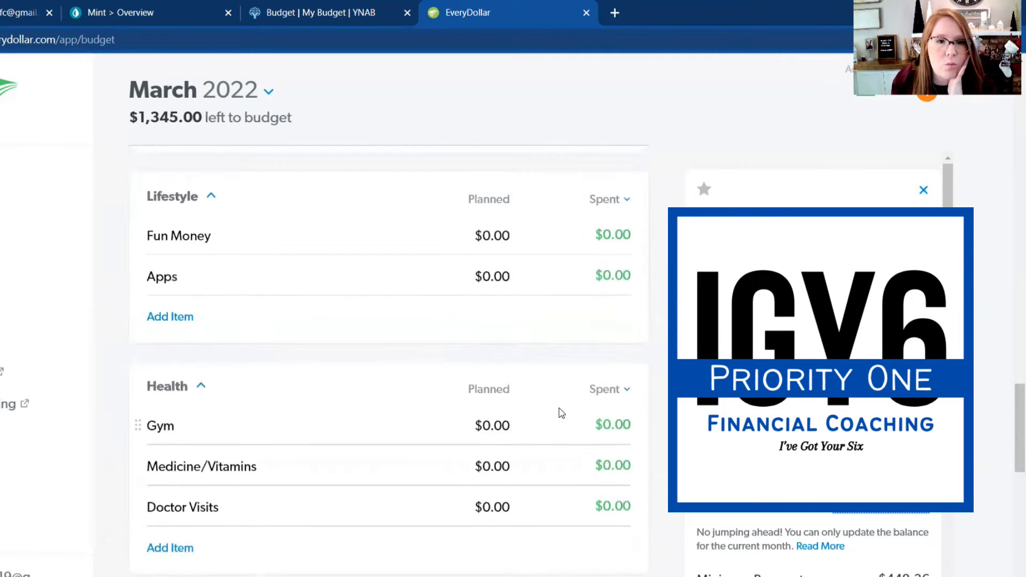
{"action": "scroll", "coordinate": [561, 413], "scroll_direction": "up", "scroll_amount": 10}
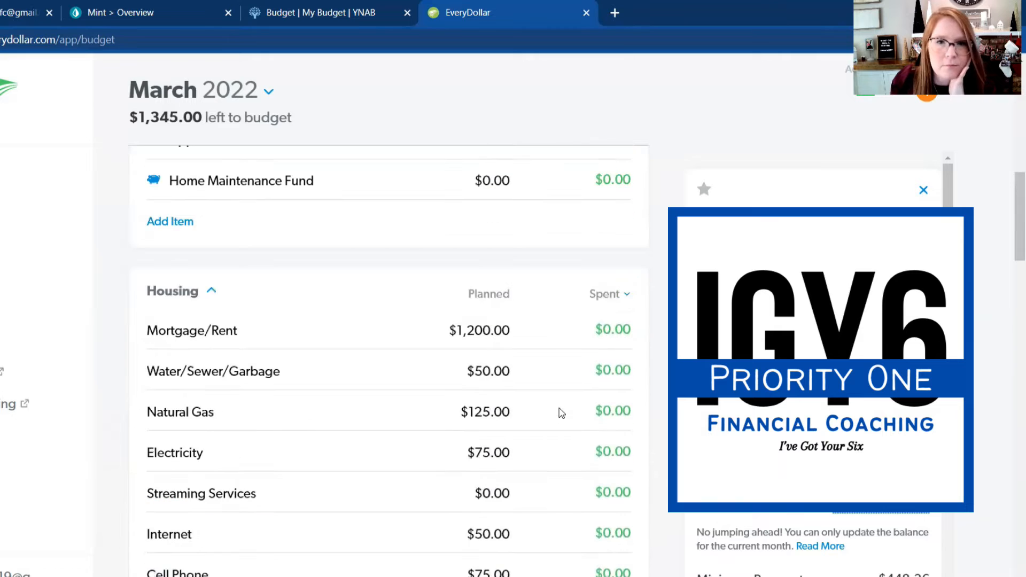
{"action": "scroll", "coordinate": [575, 357], "scroll_direction": "up", "scroll_amount": 1}
{"action": "scroll", "coordinate": [575, 358], "scroll_direction": "down", "scroll_amount": 4}
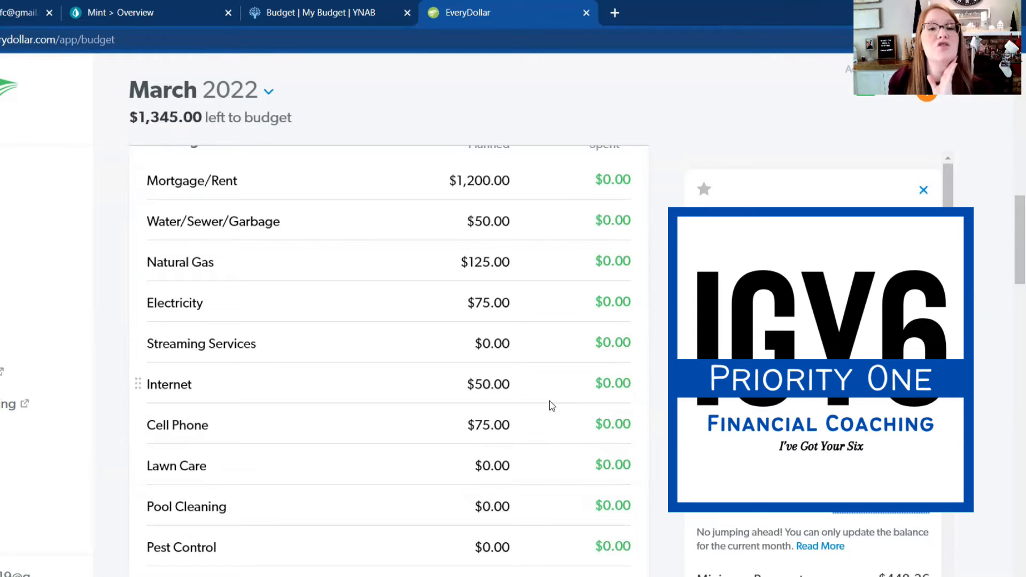
{"action": "scroll", "coordinate": [544, 402], "scroll_direction": "down", "scroll_amount": 2}
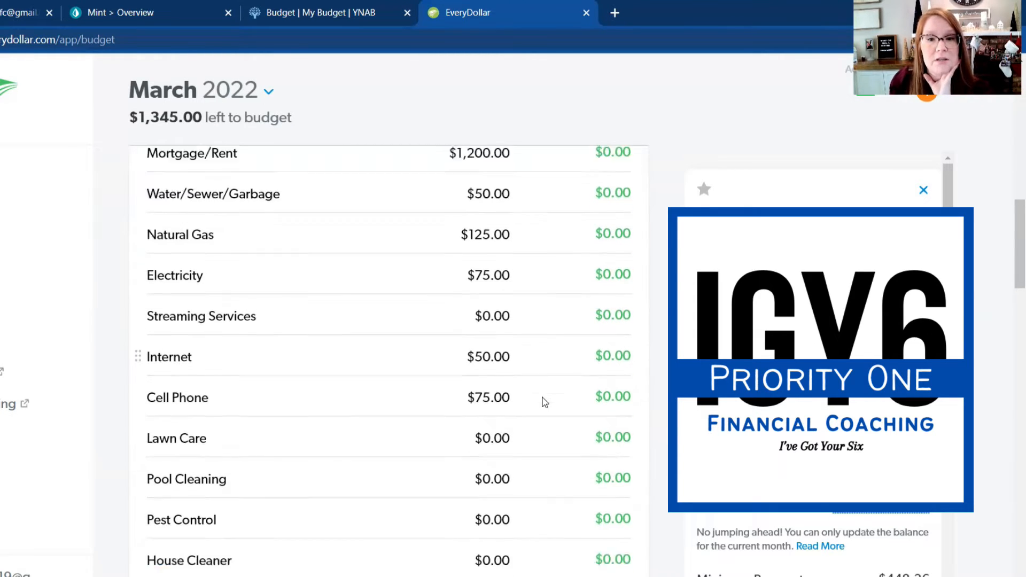
{"action": "scroll", "coordinate": [544, 402], "scroll_direction": "down", "scroll_amount": 2}
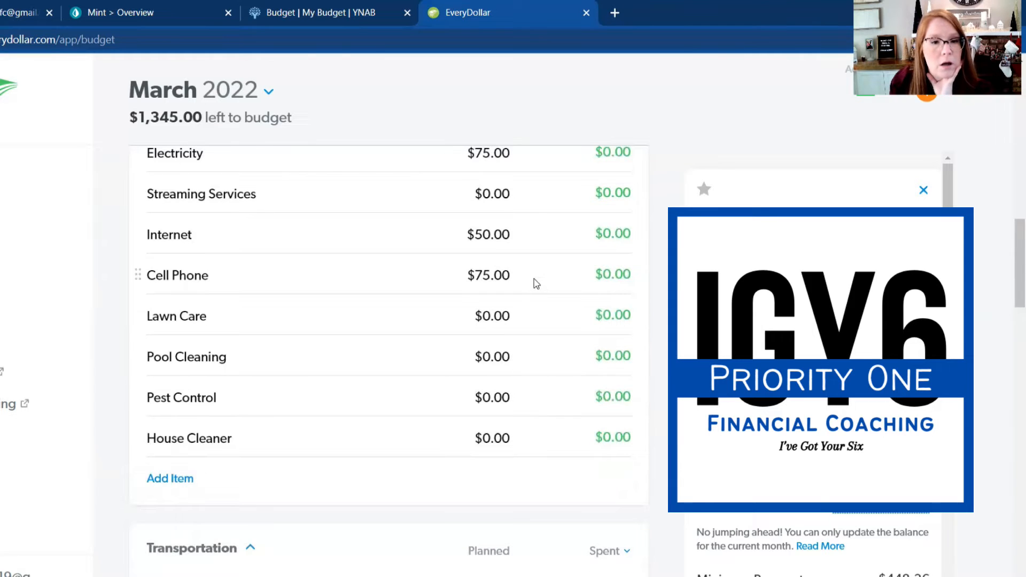
{"action": "scroll", "coordinate": [536, 385], "scroll_direction": "down", "scroll_amount": 2}
{"action": "scroll", "coordinate": [504, 380], "scroll_direction": "down", "scroll_amount": 10}
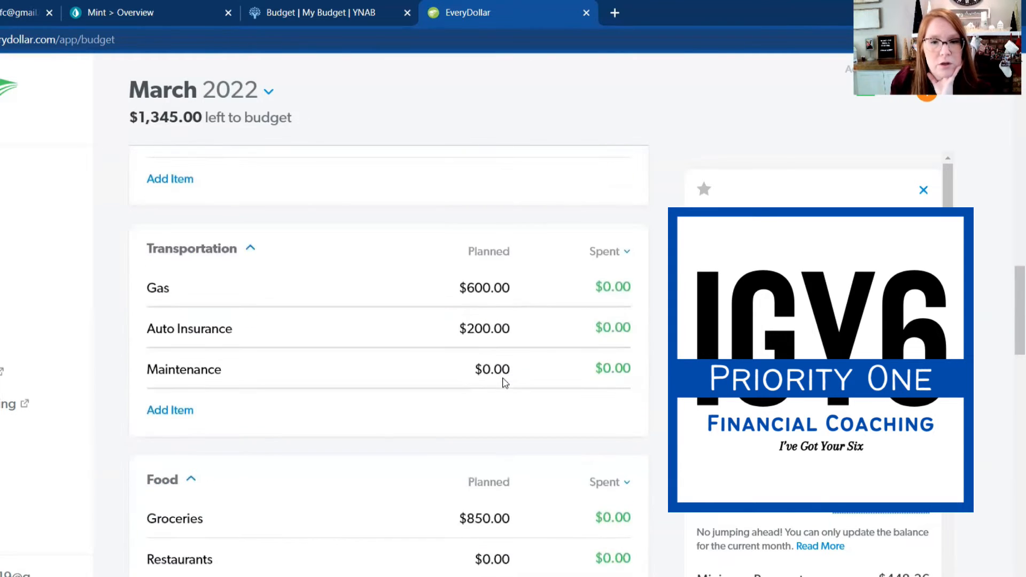
Step: Set the planned amount for Maintenance in the Transportation group to $50
{"action": "scroll", "coordinate": [503, 377], "scroll_direction": "up", "scroll_amount": 2}
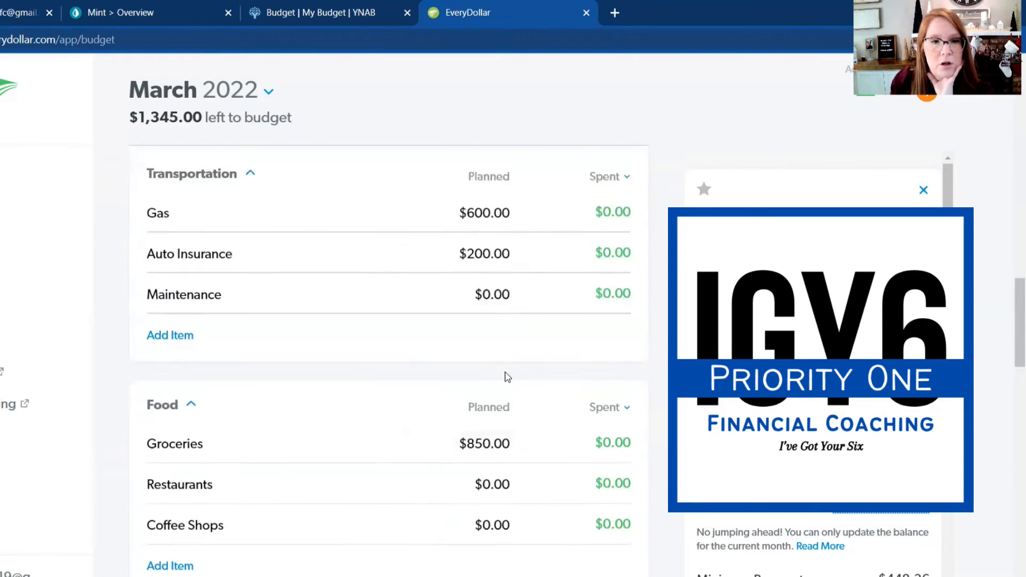
{"action": "left_click", "coordinate": [494, 294]}
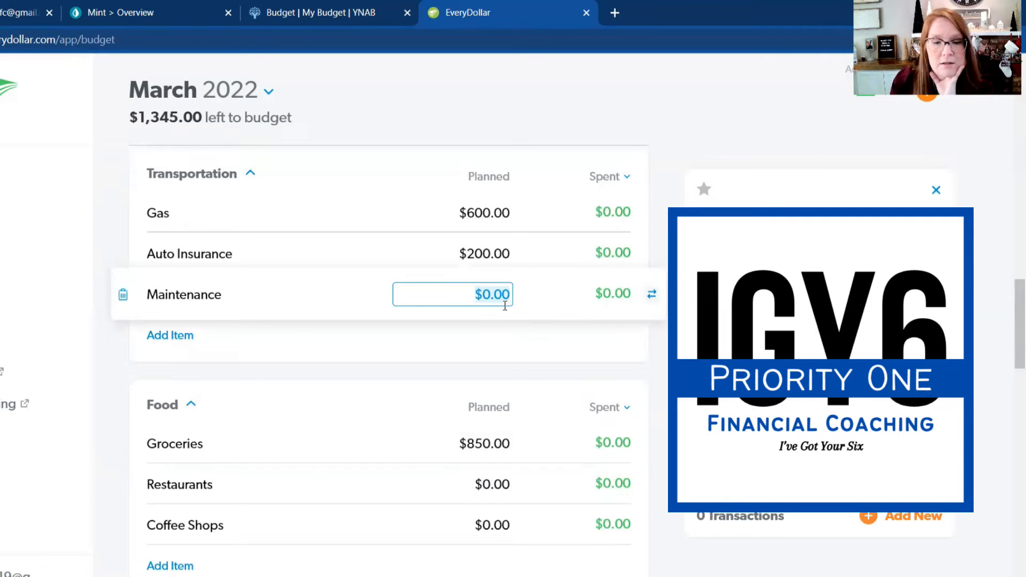
{"action": "type", "text": "50"}
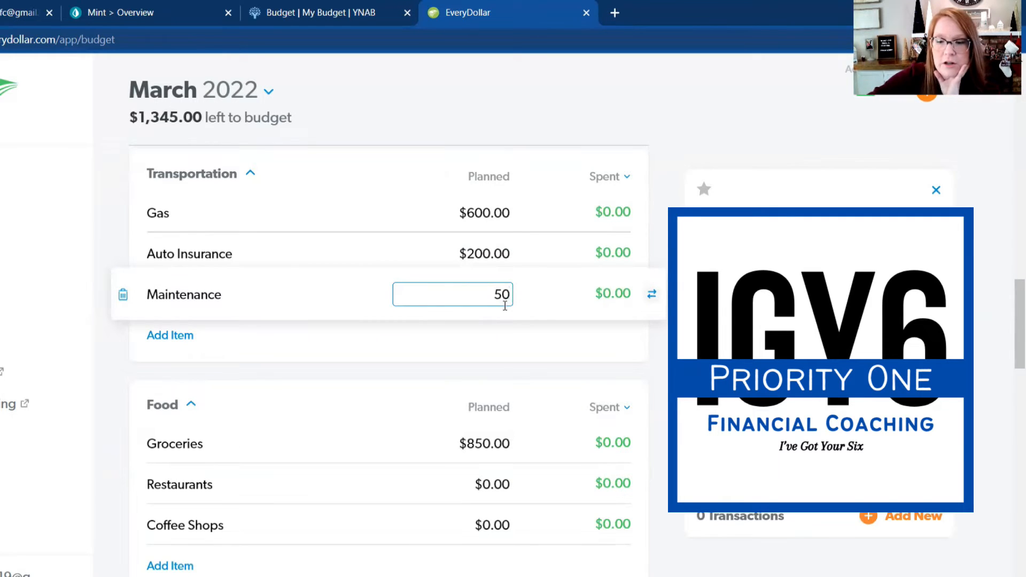
{"action": "key", "text": "Return"}
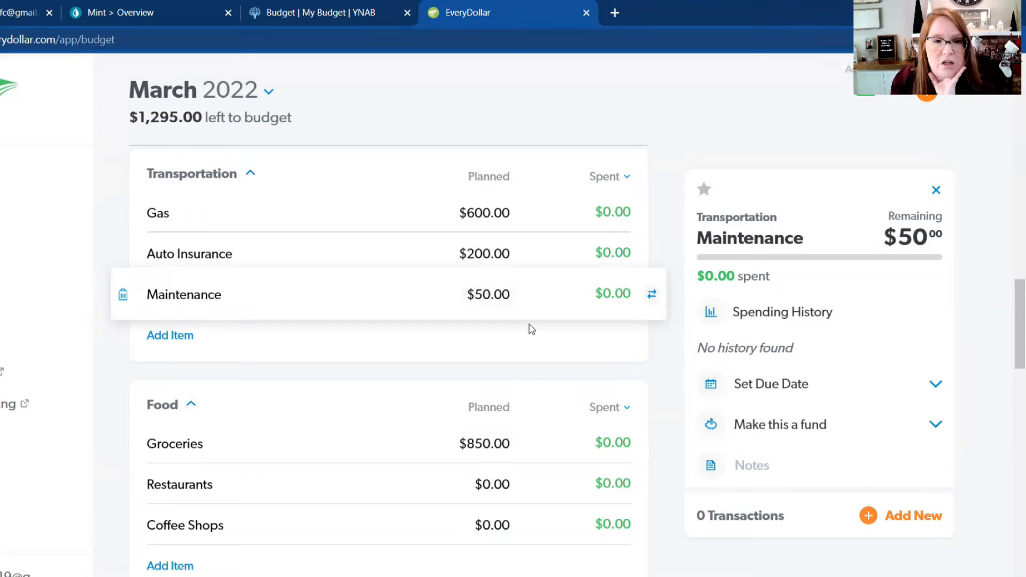
Step: Set the planned amount for Miscellaneous in the Personal group to $100
{"action": "scroll", "coordinate": [530, 331], "scroll_direction": "down", "scroll_amount": 4}
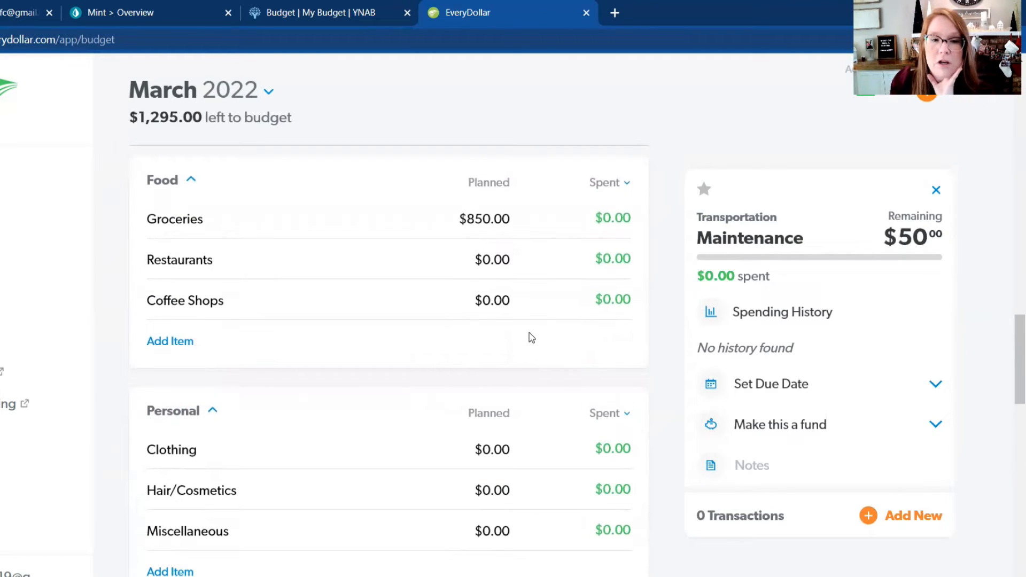
{"action": "scroll", "coordinate": [532, 323], "scroll_direction": "down", "scroll_amount": 1}
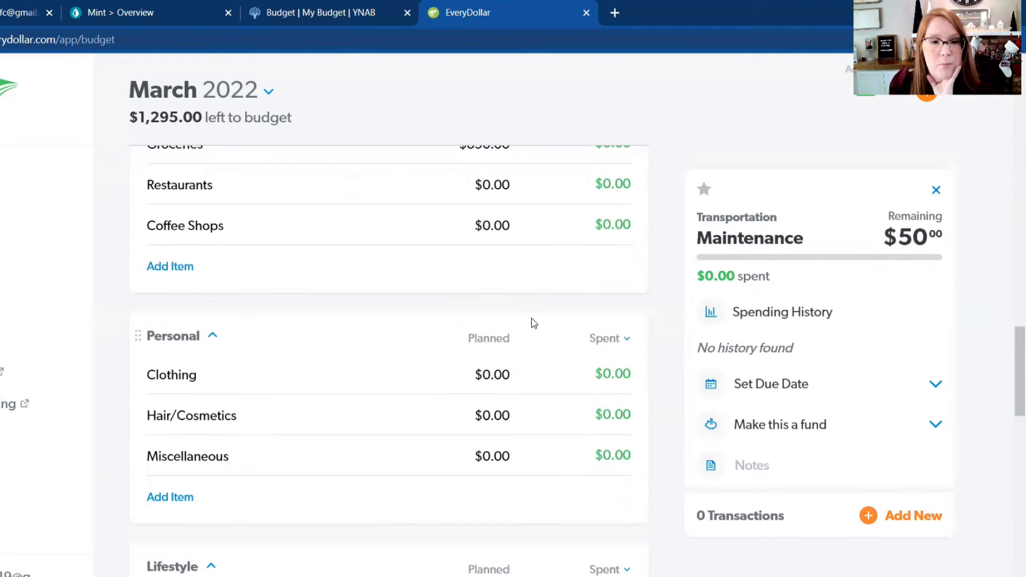
{"action": "scroll", "coordinate": [531, 323], "scroll_direction": "down", "scroll_amount": 1}
{"action": "scroll", "coordinate": [529, 315], "scroll_direction": "down", "scroll_amount": 1}
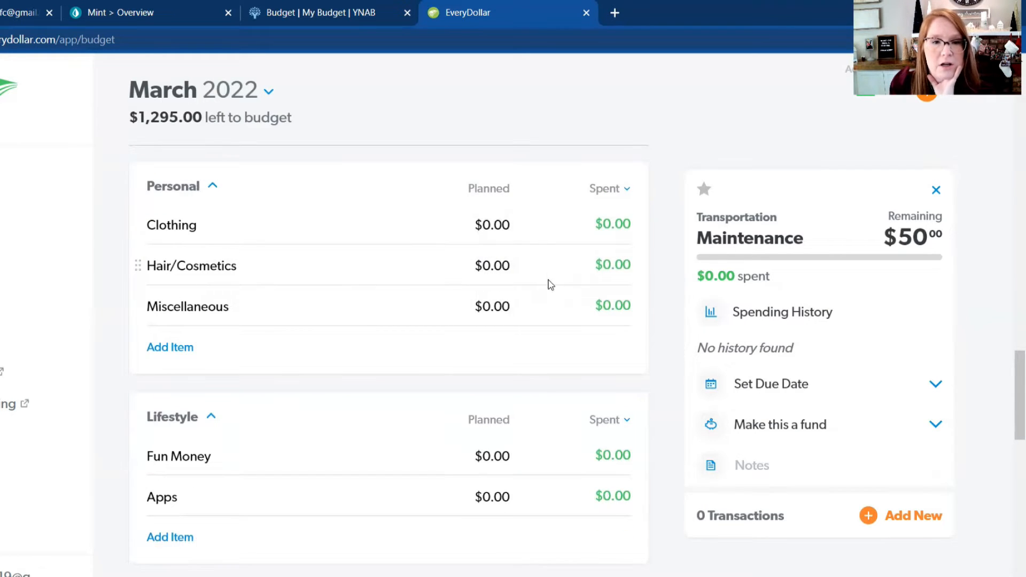
{"action": "left_click", "coordinate": [508, 307]}
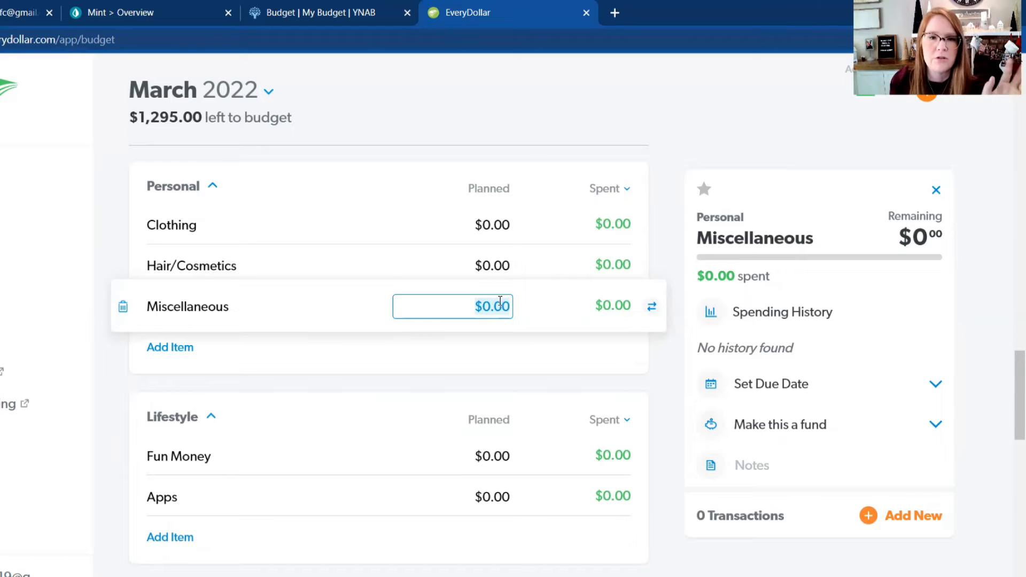
{"action": "type", "text": "100"}
{"action": "key", "text": "Return"}
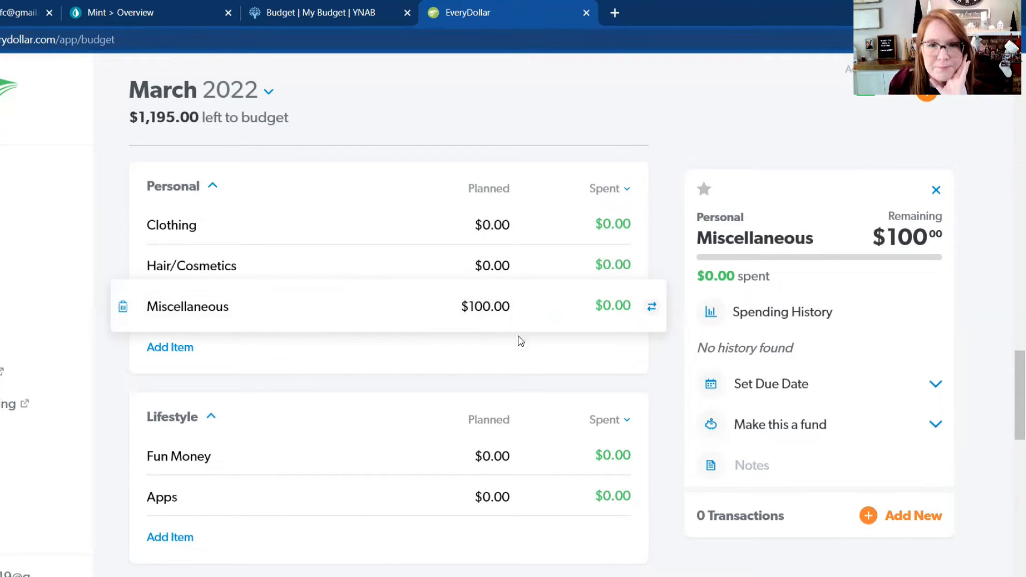
{"action": "scroll", "coordinate": [521, 341], "scroll_direction": "down", "scroll_amount": 3}
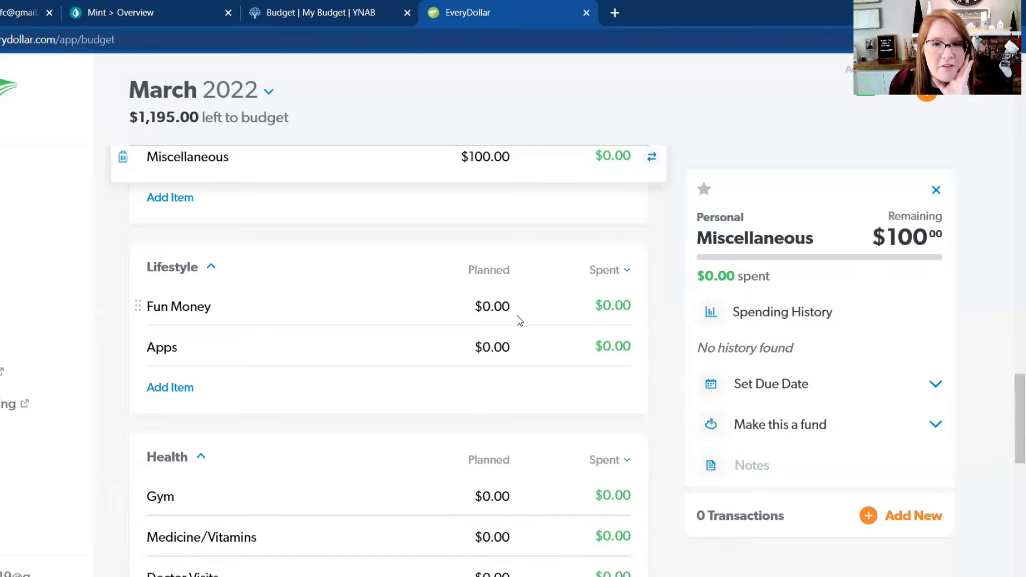
{"action": "scroll", "coordinate": [534, 351], "scroll_direction": "down", "scroll_amount": 2}
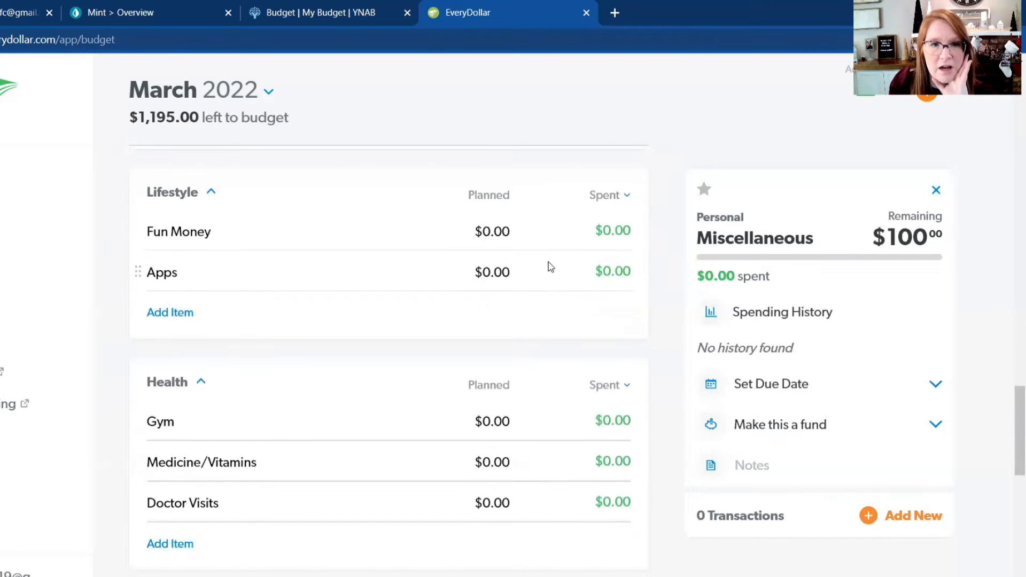
{"action": "scroll", "coordinate": [523, 338], "scroll_direction": "down", "scroll_amount": 2}
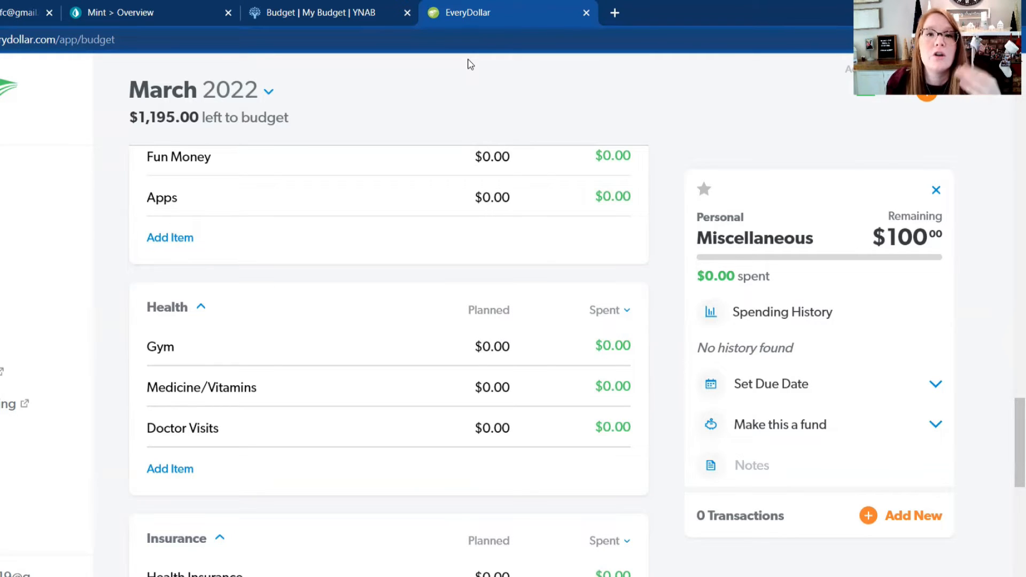
{"action": "left_click", "coordinate": [498, 197]}
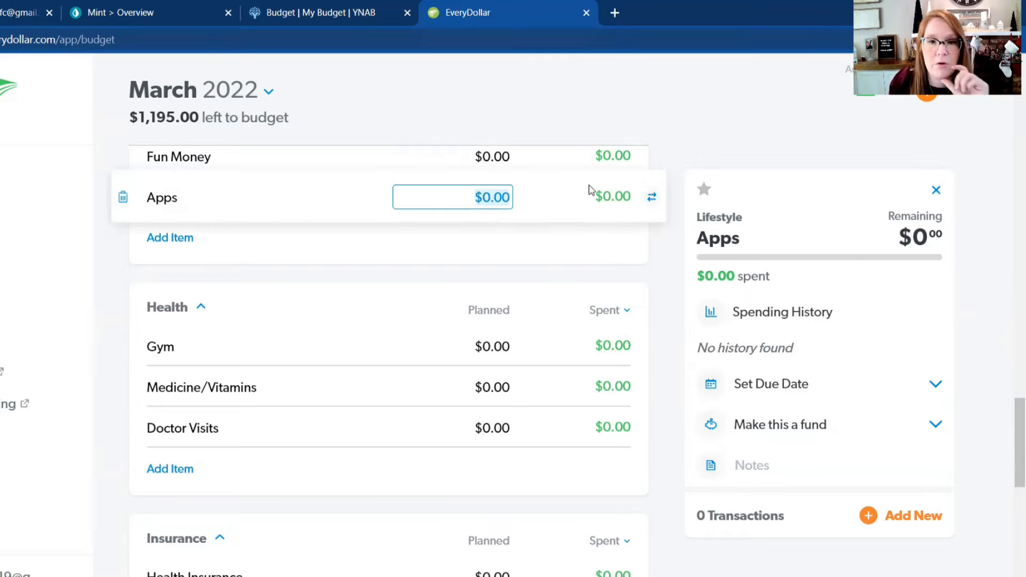
{"action": "left_click", "coordinate": [543, 244]}
Step: In the Health group, set the planned amounts to $20 for Doctor Visits and $50 for Medicine/Vitamins
{"action": "scroll", "coordinate": [545, 274], "scroll_direction": "down", "scroll_amount": 3}
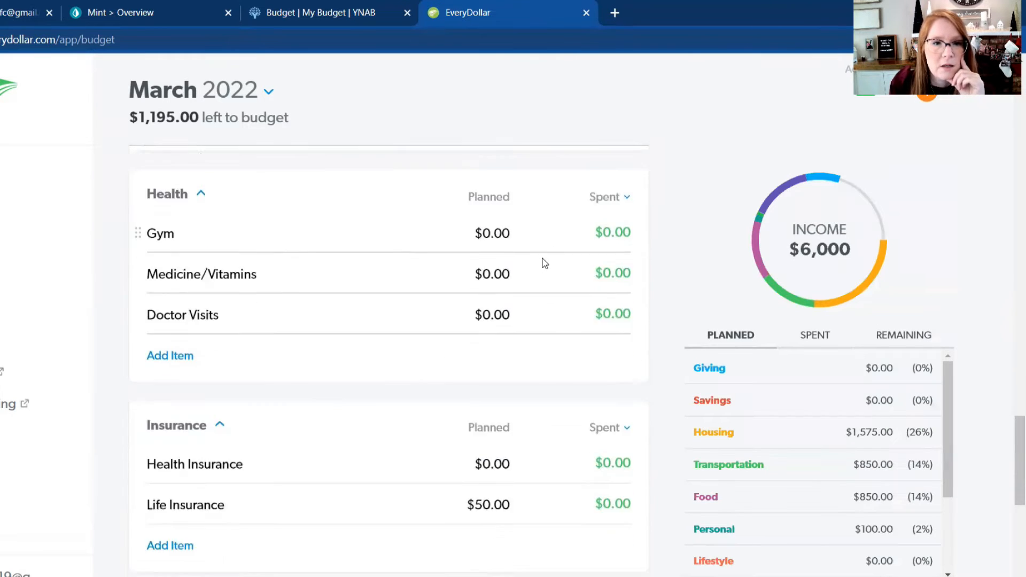
{"action": "left_click", "coordinate": [492, 283]}
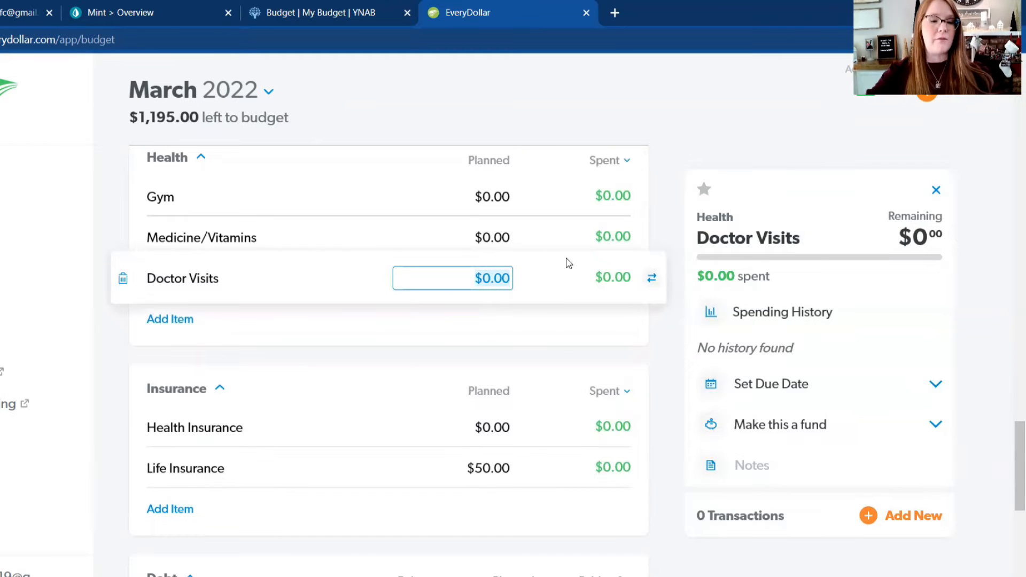
{"action": "type", "text": "20"}
{"action": "key", "text": "Return"}
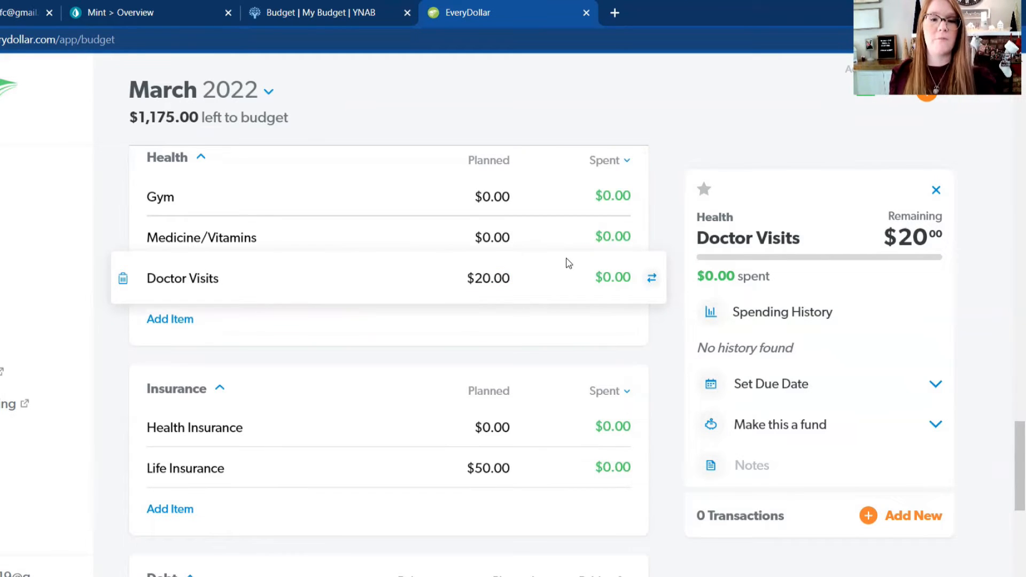
{"action": "left_click", "coordinate": [507, 237]}
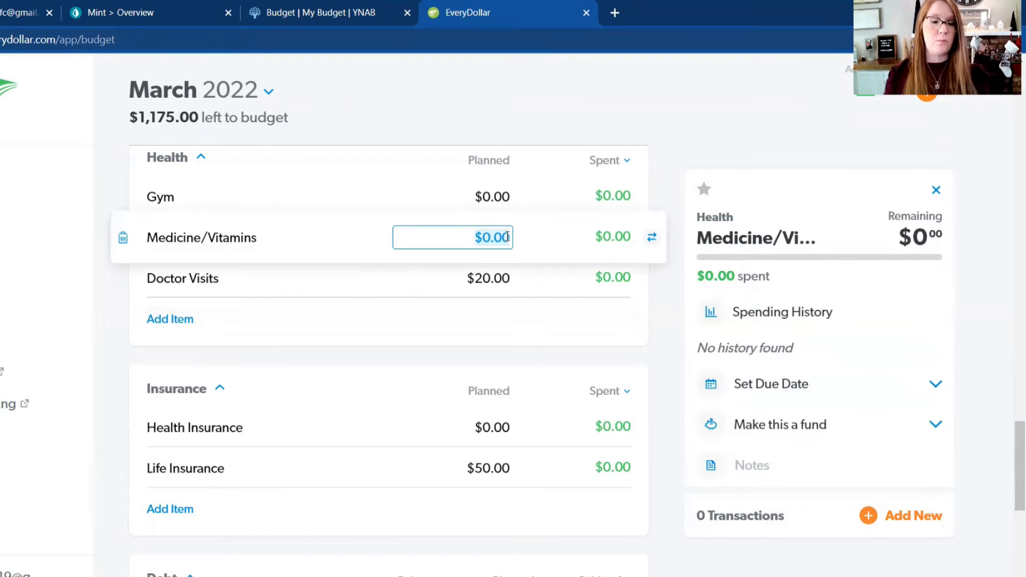
{"action": "type", "text": "50"}
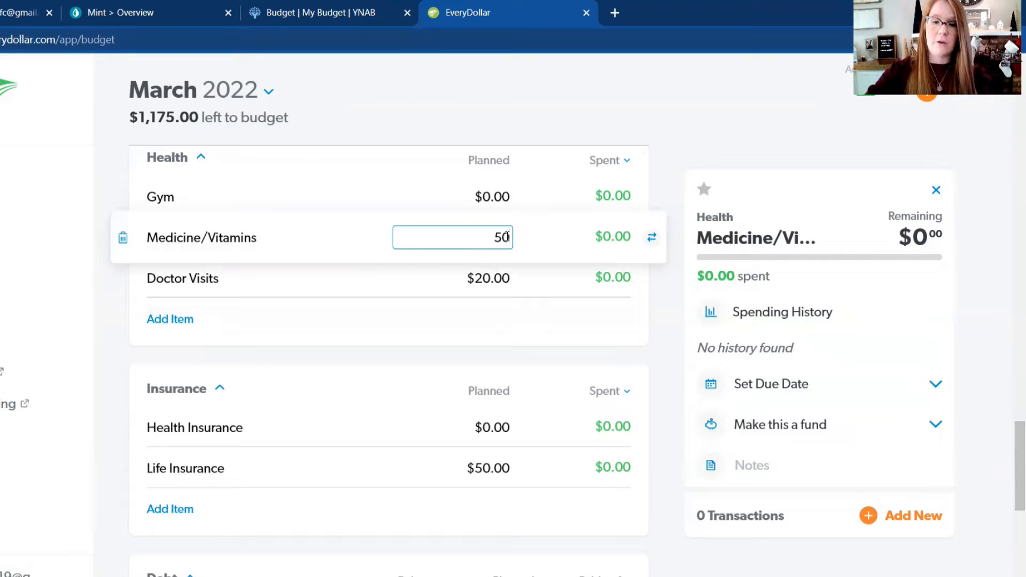
{"action": "key", "text": "Return"}
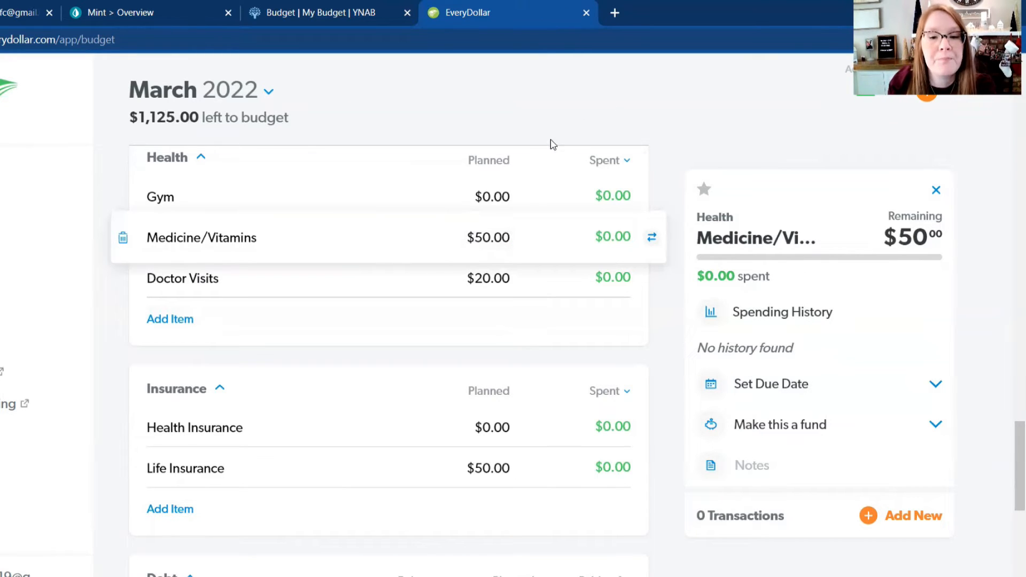
Step: Set the planned amount for Diapers/Wipes in the Kids group to $125
{"action": "scroll", "coordinate": [515, 240], "scroll_direction": "down", "scroll_amount": 6}
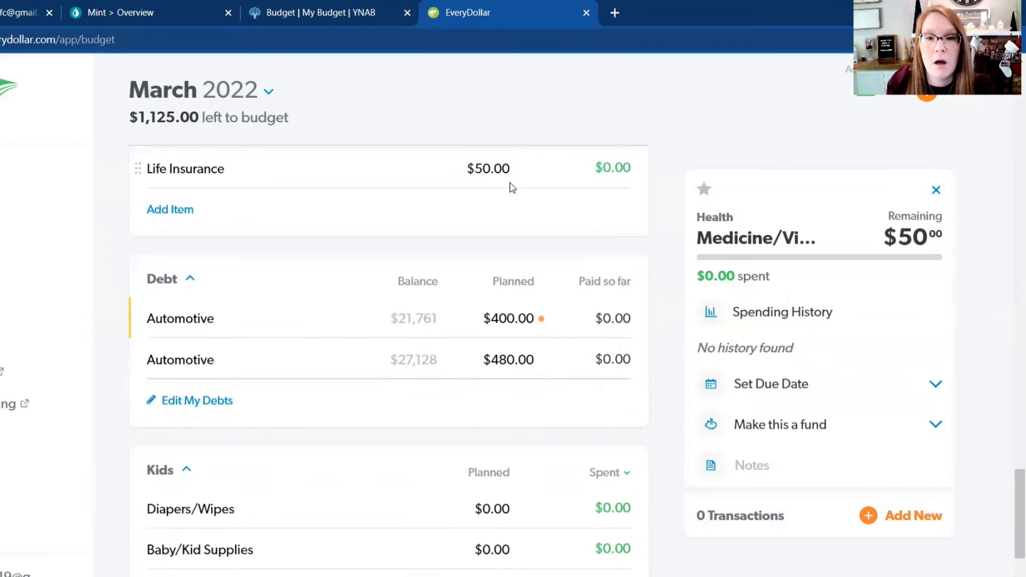
{"action": "scroll", "coordinate": [532, 323], "scroll_direction": "down", "scroll_amount": 2}
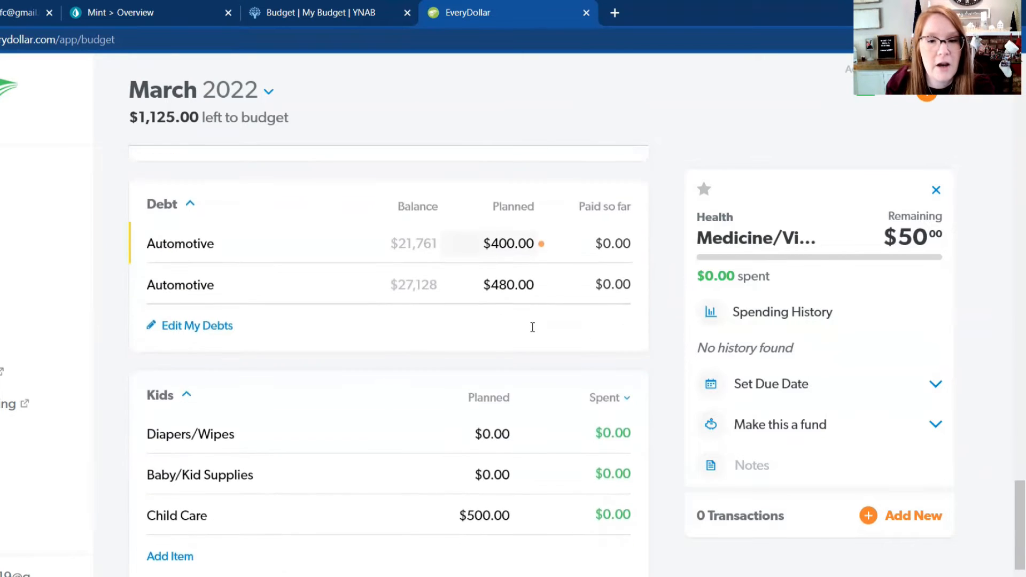
{"action": "scroll", "coordinate": [532, 327], "scroll_direction": "down", "scroll_amount": 2}
{"action": "left_click", "coordinate": [506, 354]}
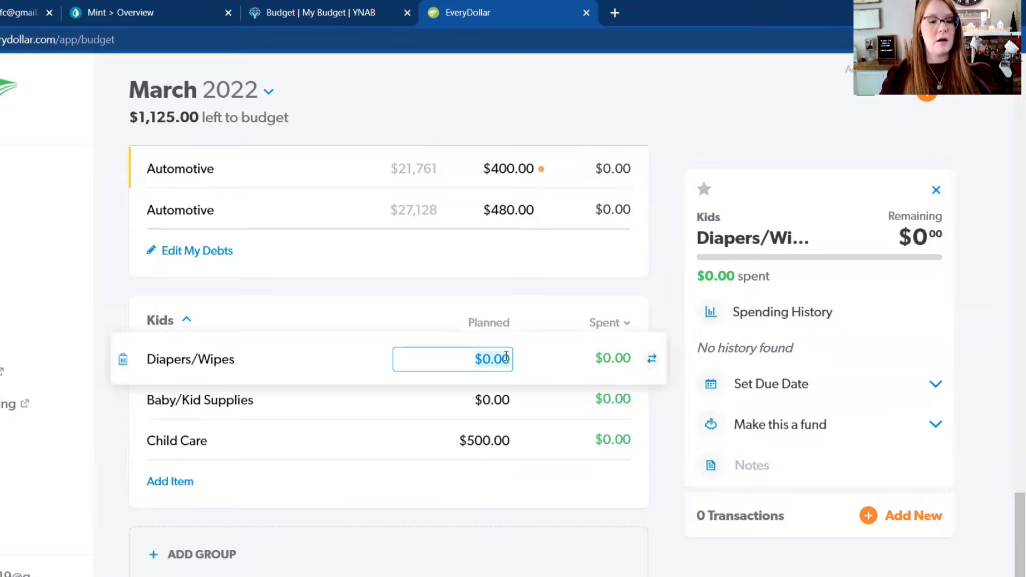
{"action": "type", "text": "125"}
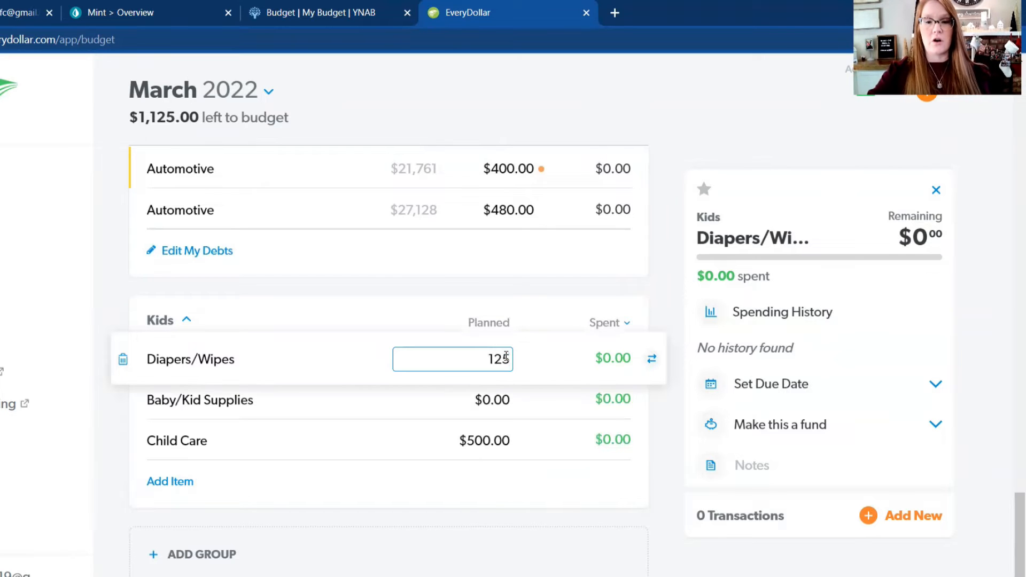
{"action": "key", "text": "Return"}
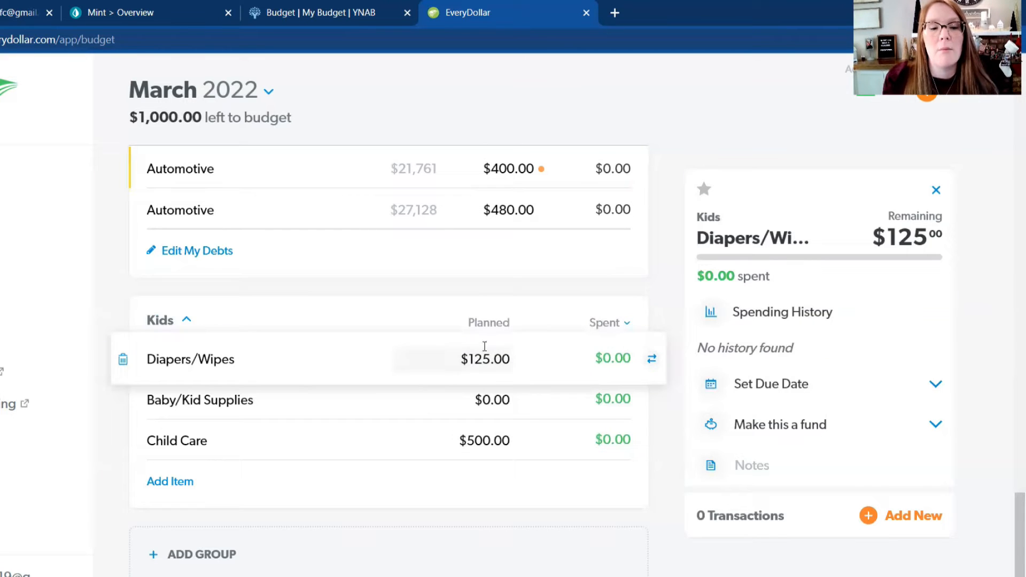
Step: Set the planned amount for Baby/Kid Supplies in the Kids group to $100
{"action": "left_click", "coordinate": [491, 402]}
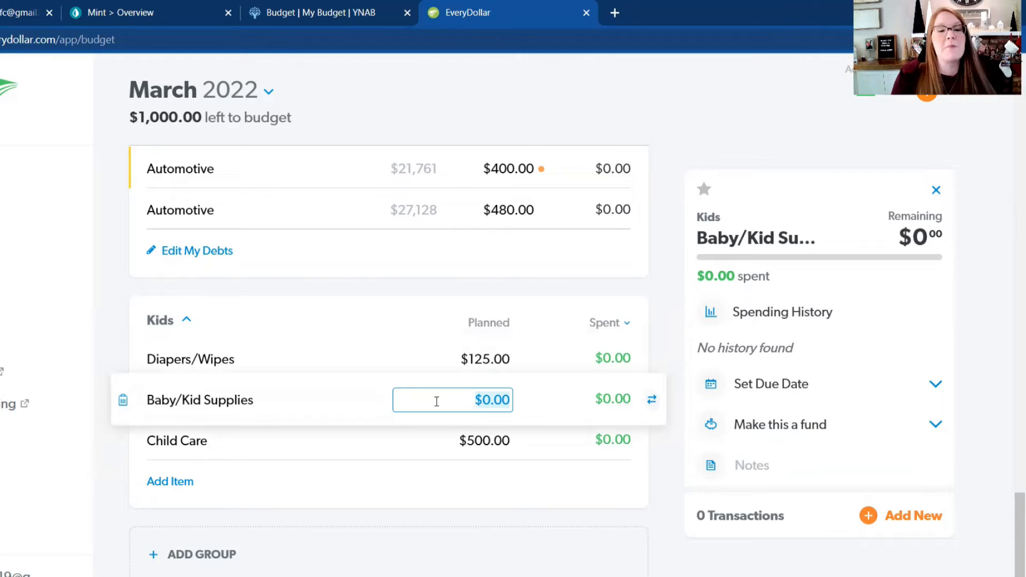
{"action": "type", "text": "1"}
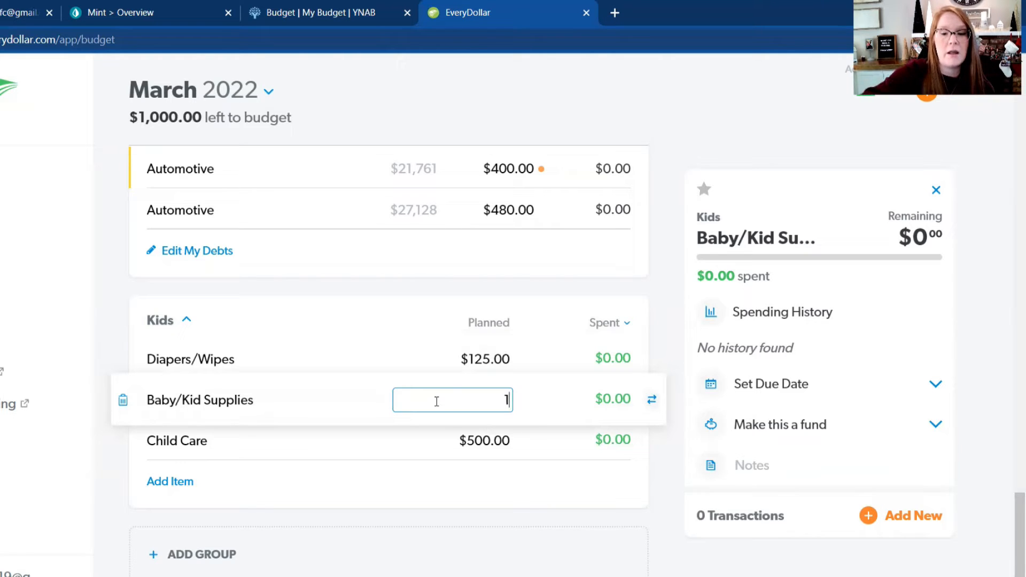
{"action": "type", "text": "00"}
{"action": "key", "text": "Return"}
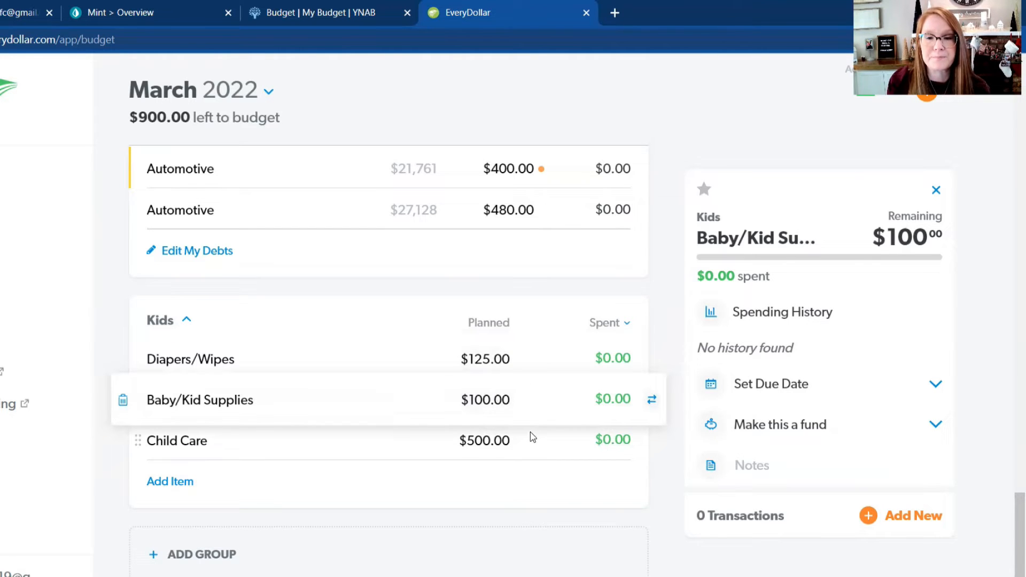
Step: Set the planned contribution for the Christmas/Gifts Fund in the Savings group to $50
{"action": "scroll", "coordinate": [530, 437], "scroll_direction": "up", "scroll_amount": 6}
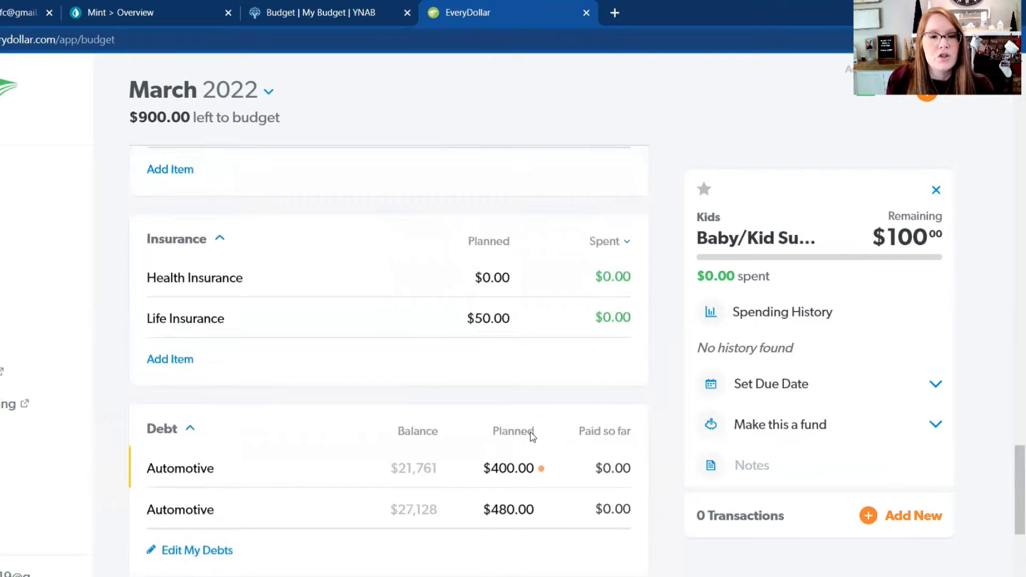
{"action": "scroll", "coordinate": [531, 433], "scroll_direction": "up", "scroll_amount": 20}
{"action": "scroll", "coordinate": [530, 433], "scroll_direction": "up", "scroll_amount": 9}
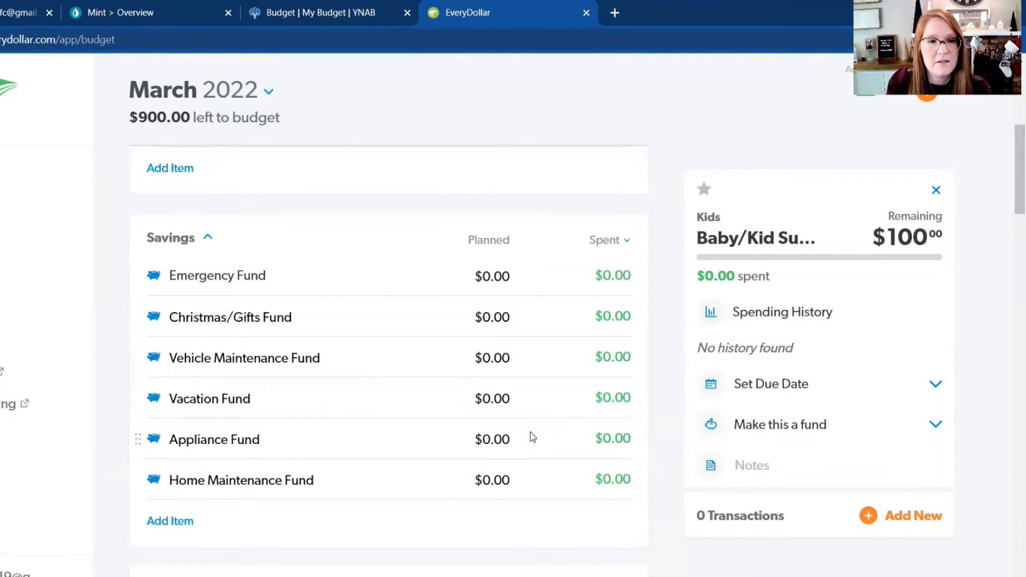
{"action": "scroll", "coordinate": [530, 433], "scroll_direction": "down", "scroll_amount": 5}
{"action": "scroll", "coordinate": [530, 433], "scroll_direction": "up", "scroll_amount": 5}
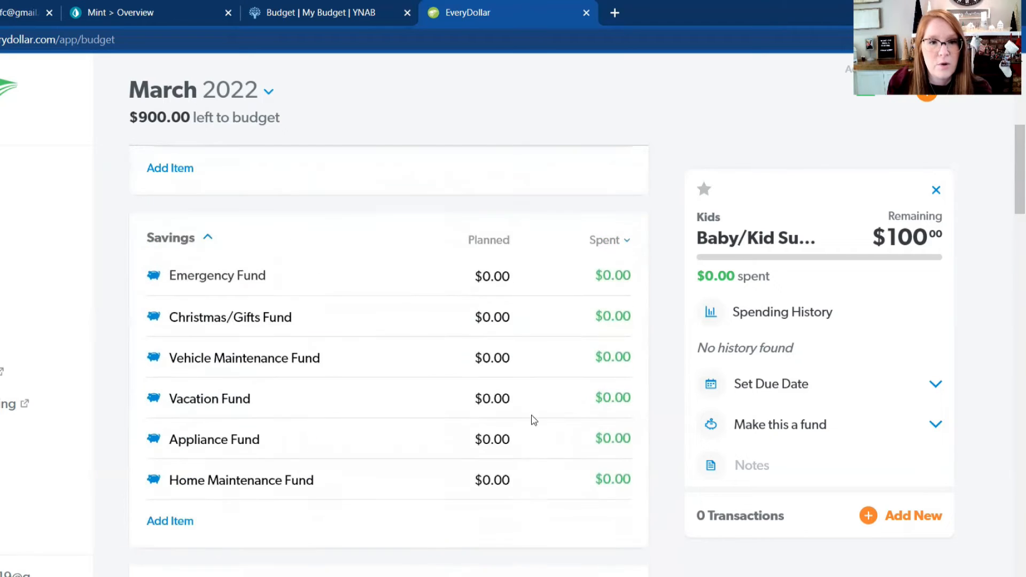
{"action": "left_click", "coordinate": [521, 282]}
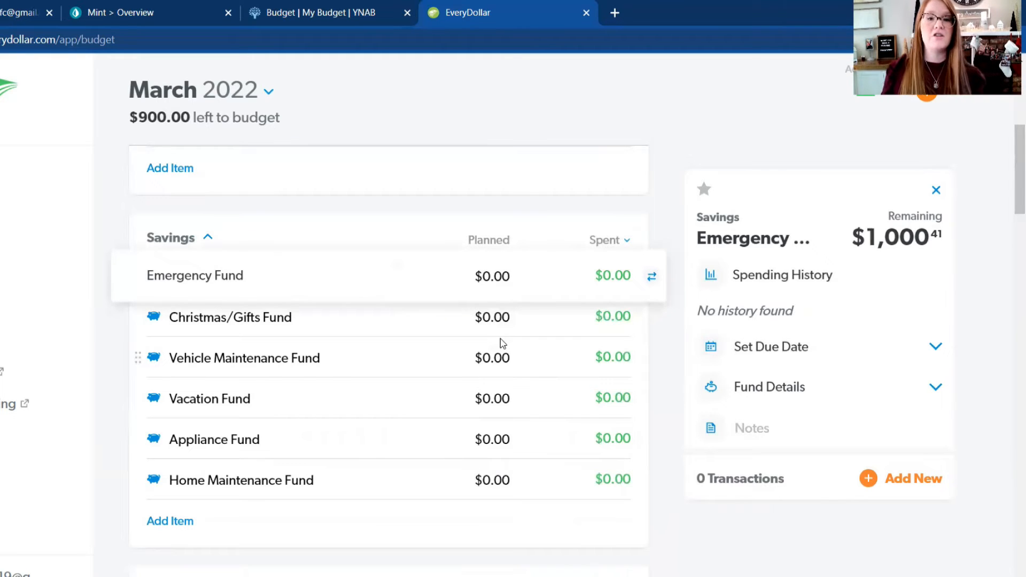
{"action": "left_click", "coordinate": [489, 317]}
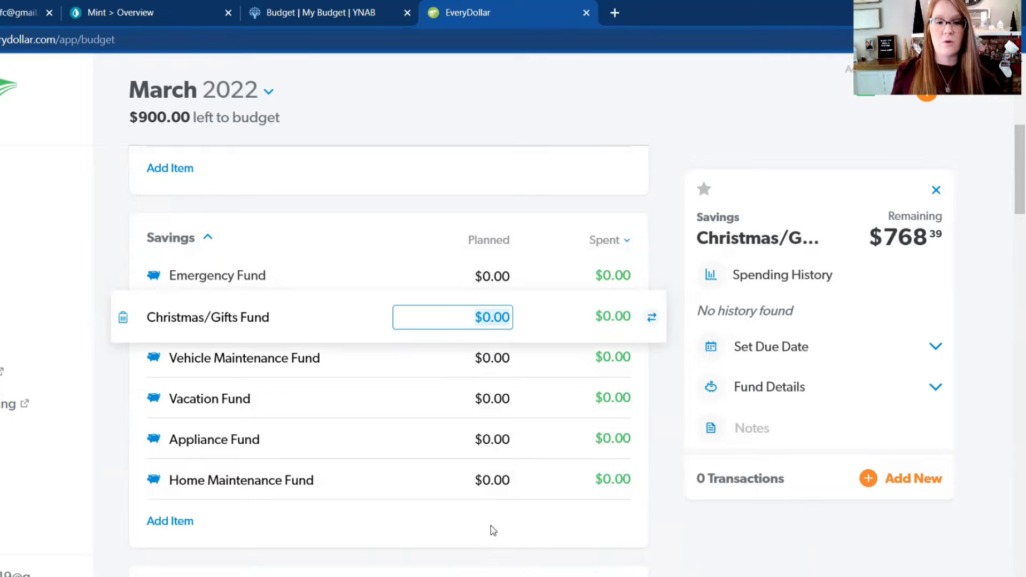
{"action": "scroll", "coordinate": [493, 530], "scroll_direction": "down", "scroll_amount": 1}
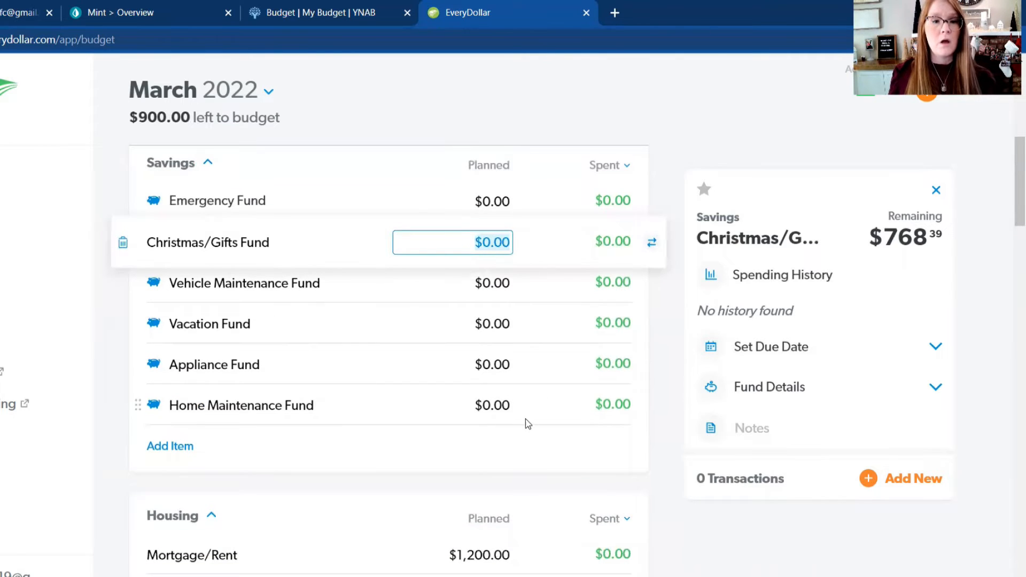
{"action": "type", "text": "50"}
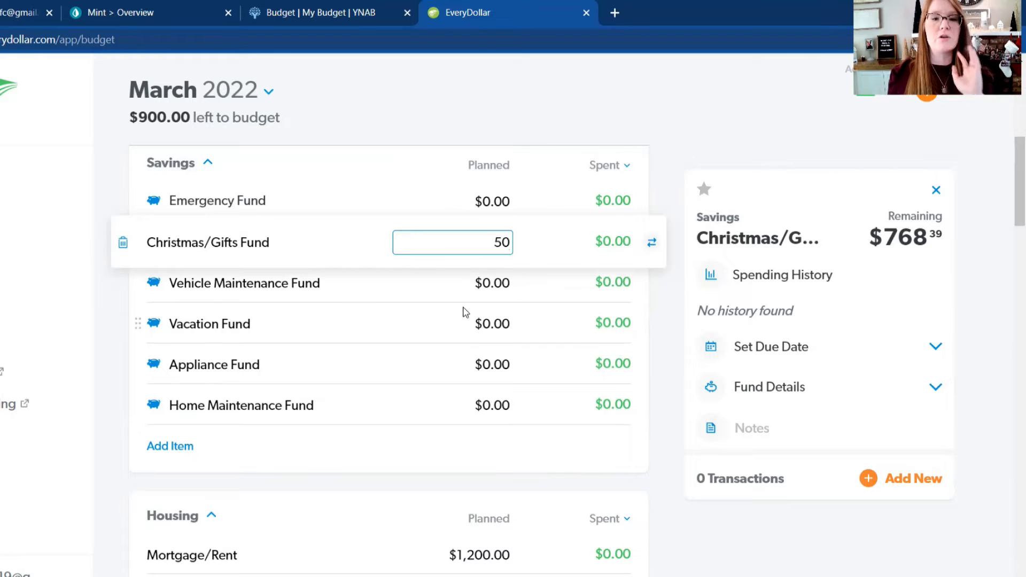
Step: Set the planned contributions for the Vehicle Maintenance Fund and the Vacation Fund in the Savings group to $50 each
{"action": "left_click", "coordinate": [490, 283]}
{"action": "type", "text": "50"}
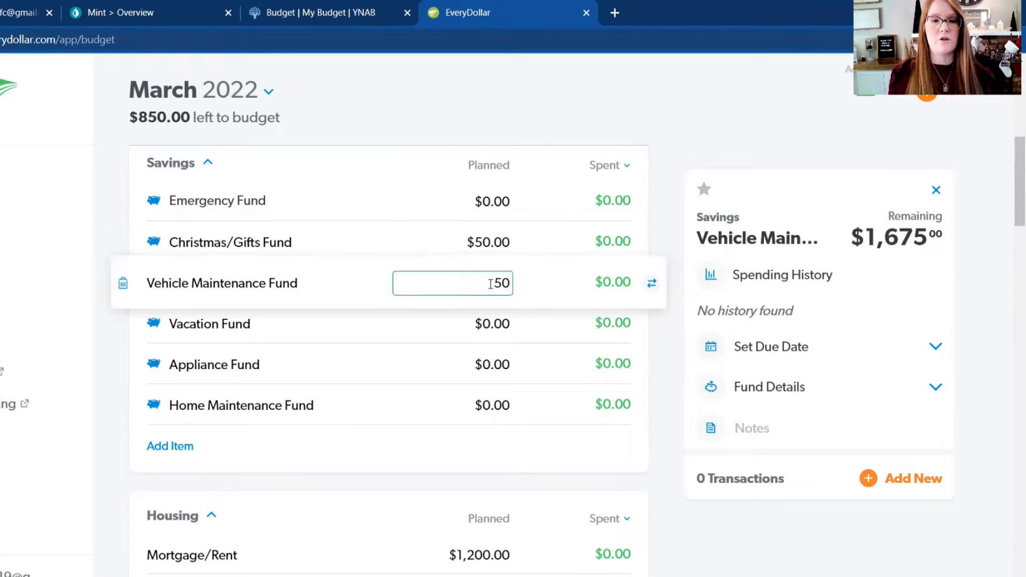
{"action": "left_click", "coordinate": [481, 323]}
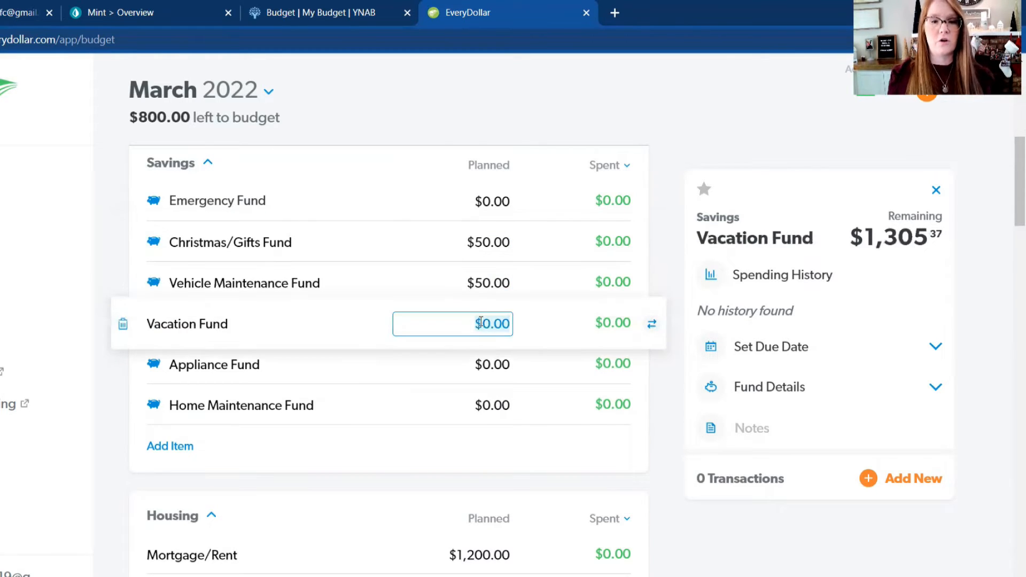
{"action": "type", "text": "50"}
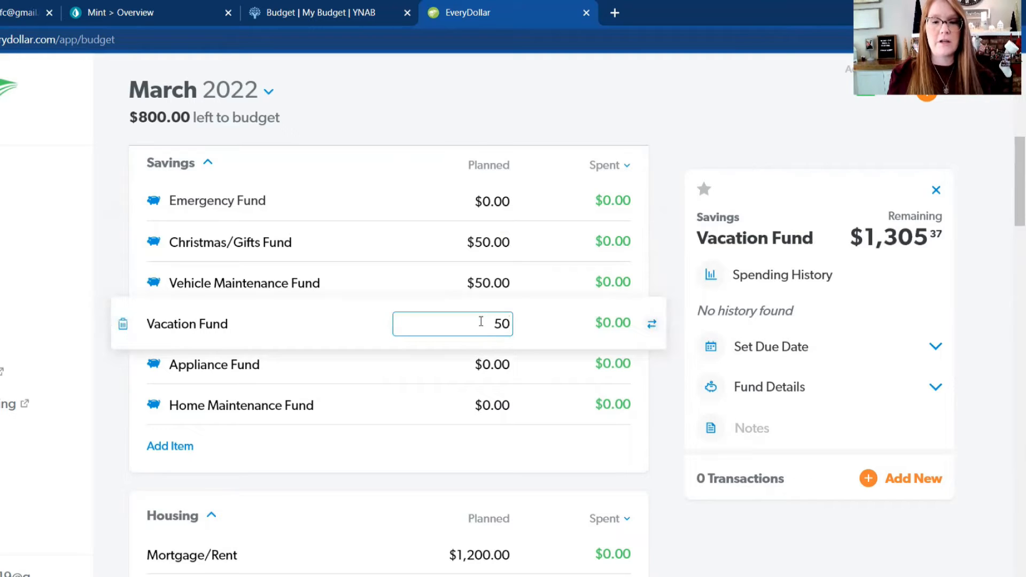
Step: Set the planned contributions for the Appliance Fund and the Home Maintenance Fund in the Savings group to $50 each
{"action": "left_click", "coordinate": [481, 353]}
{"action": "type", "text": "50"}
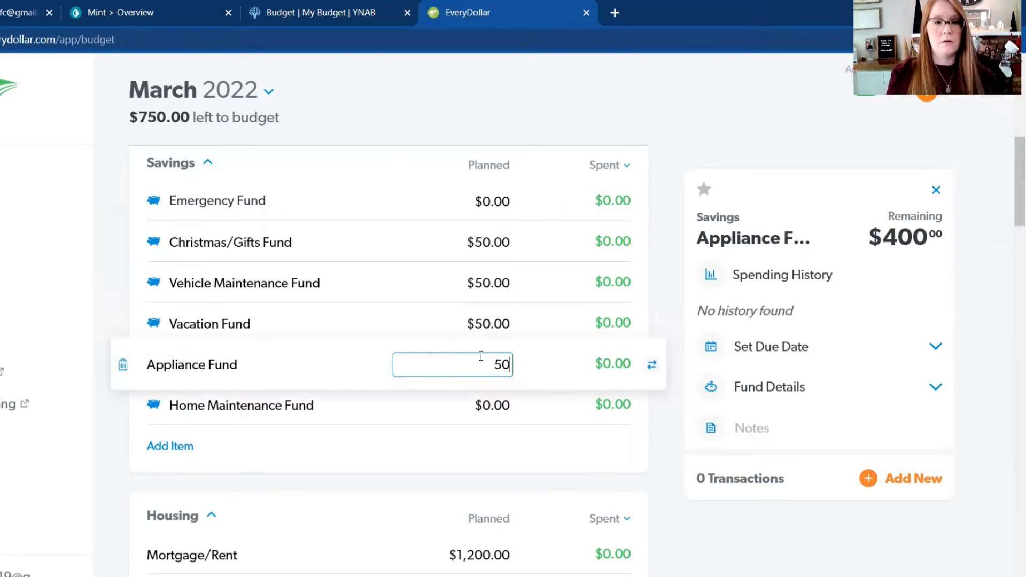
{"action": "left_click", "coordinate": [492, 403]}
{"action": "type", "text": "50"}
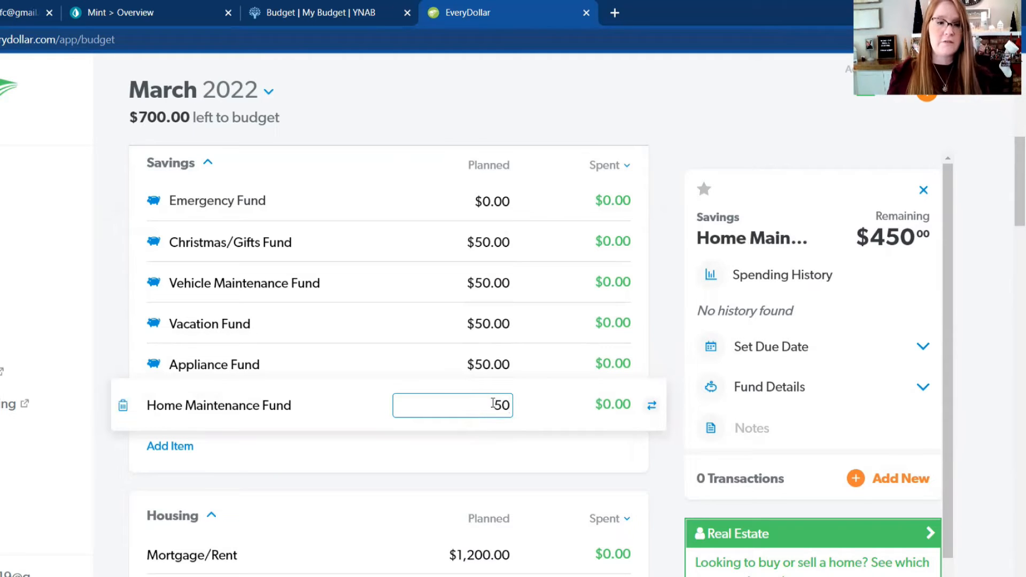
{"action": "left_click", "coordinate": [483, 363]}
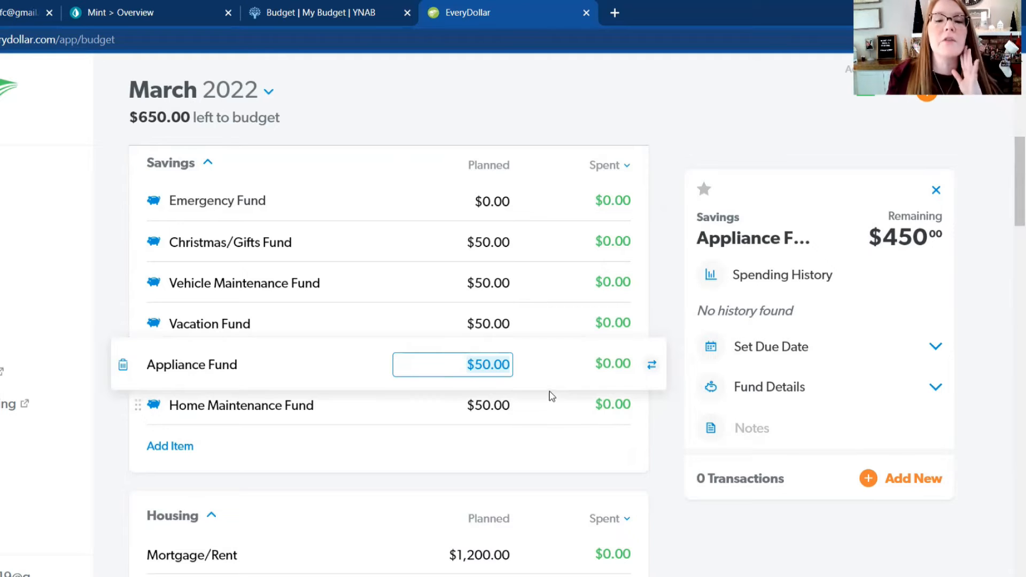
{"action": "scroll", "coordinate": [578, 372], "scroll_direction": "down", "scroll_amount": 1}
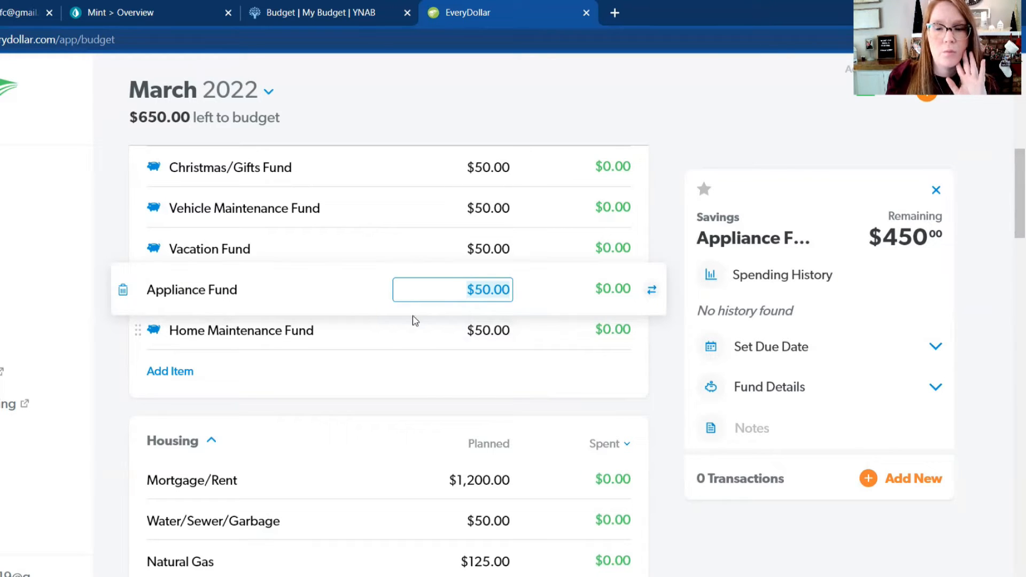
{"action": "left_click", "coordinate": [407, 389]}
Step: Review the planned amounts from Income and Savings through Lifestyle to find categories that still need money
{"action": "scroll", "coordinate": [407, 387], "scroll_direction": "up", "scroll_amount": 4}
{"action": "scroll", "coordinate": [483, 382], "scroll_direction": "up", "scroll_amount": 4}
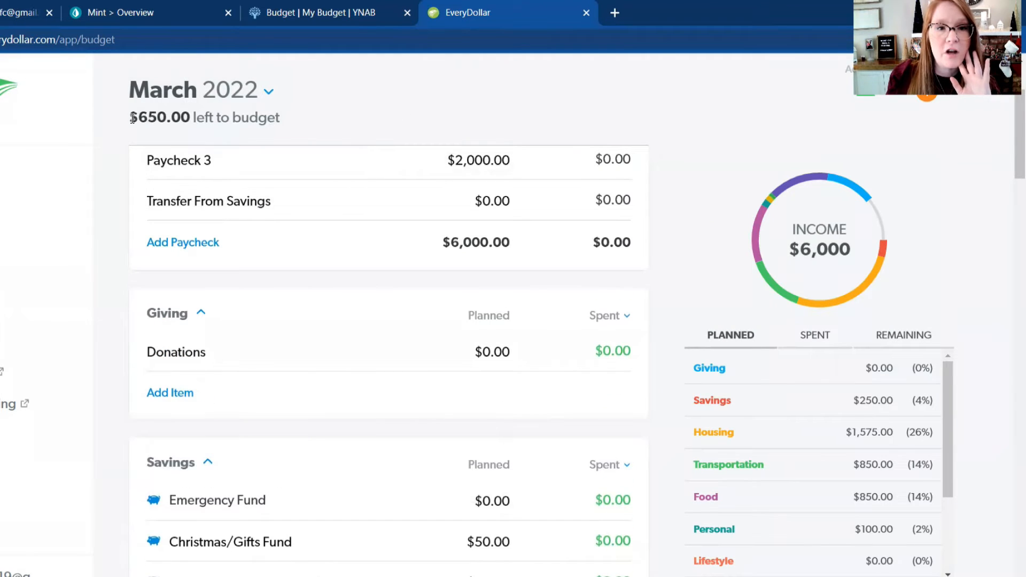
{"action": "scroll", "coordinate": [400, 378], "scroll_direction": "down", "scroll_amount": 1}
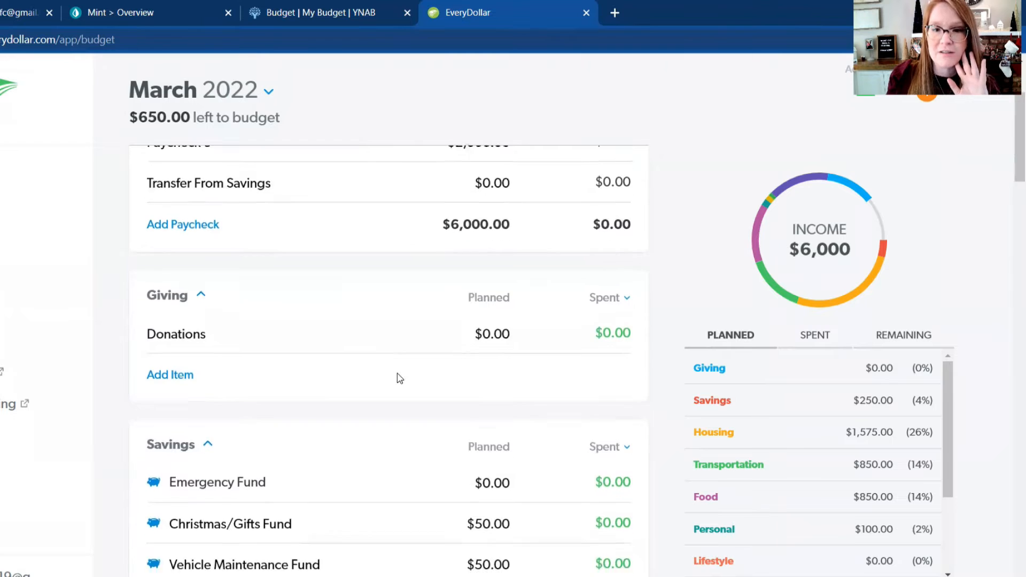
{"action": "scroll", "coordinate": [399, 378], "scroll_direction": "down", "scroll_amount": 3}
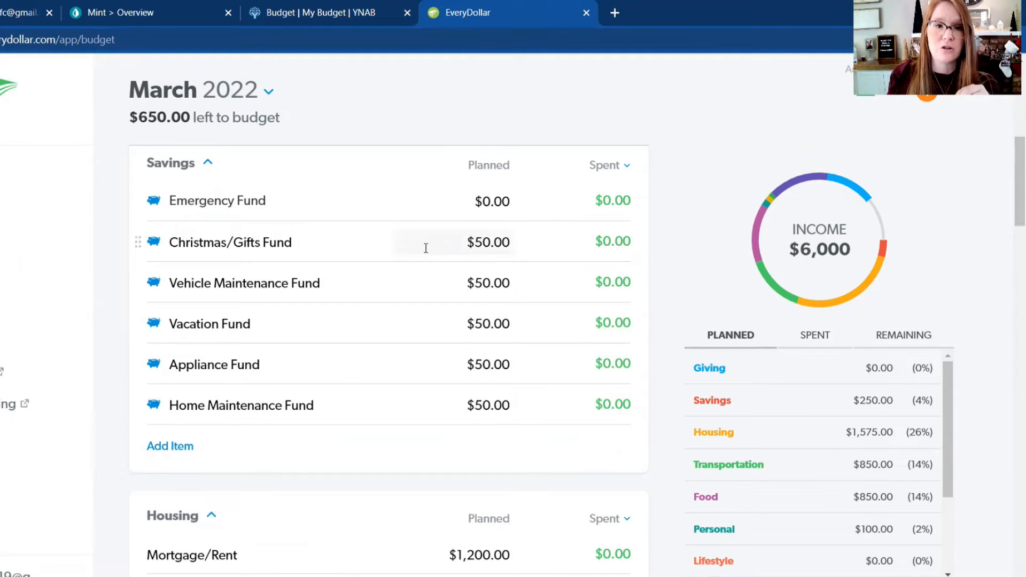
{"action": "scroll", "coordinate": [426, 248], "scroll_direction": "down", "scroll_amount": 7}
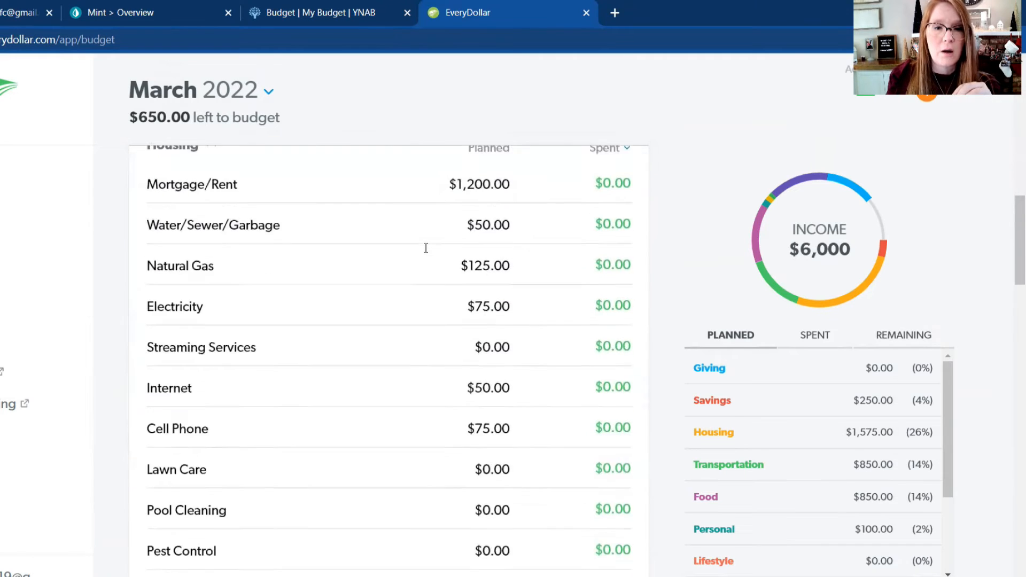
{"action": "scroll", "coordinate": [426, 248], "scroll_direction": "down", "scroll_amount": 2}
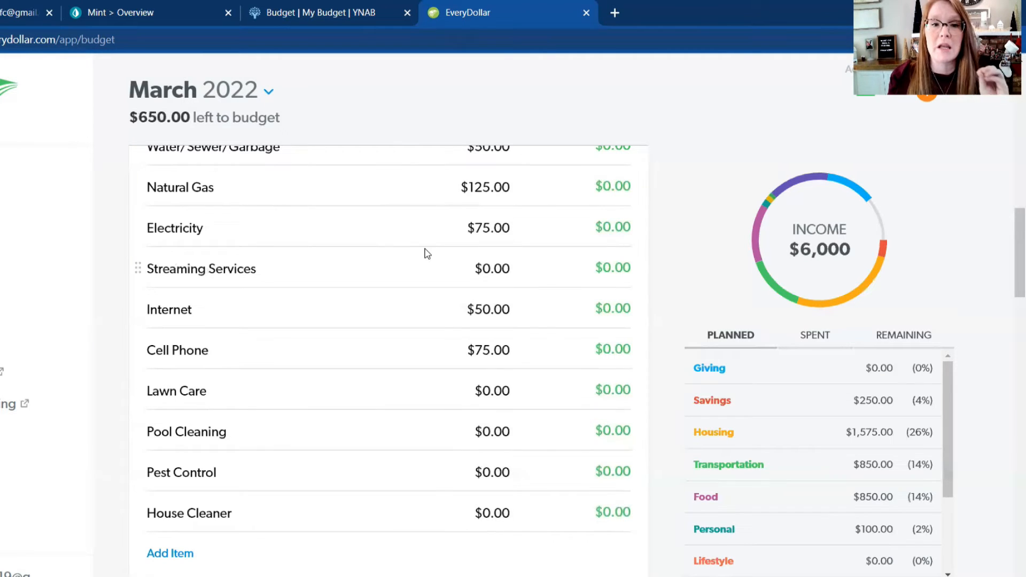
{"action": "scroll", "coordinate": [405, 260], "scroll_direction": "up", "scroll_amount": 1}
{"action": "scroll", "coordinate": [405, 260], "scroll_direction": "up", "scroll_amount": 4}
{"action": "scroll", "coordinate": [406, 260], "scroll_direction": "down", "scroll_amount": 3}
{"action": "scroll", "coordinate": [406, 260], "scroll_direction": "down", "scroll_amount": 1}
{"action": "scroll", "coordinate": [405, 260], "scroll_direction": "down", "scroll_amount": 1}
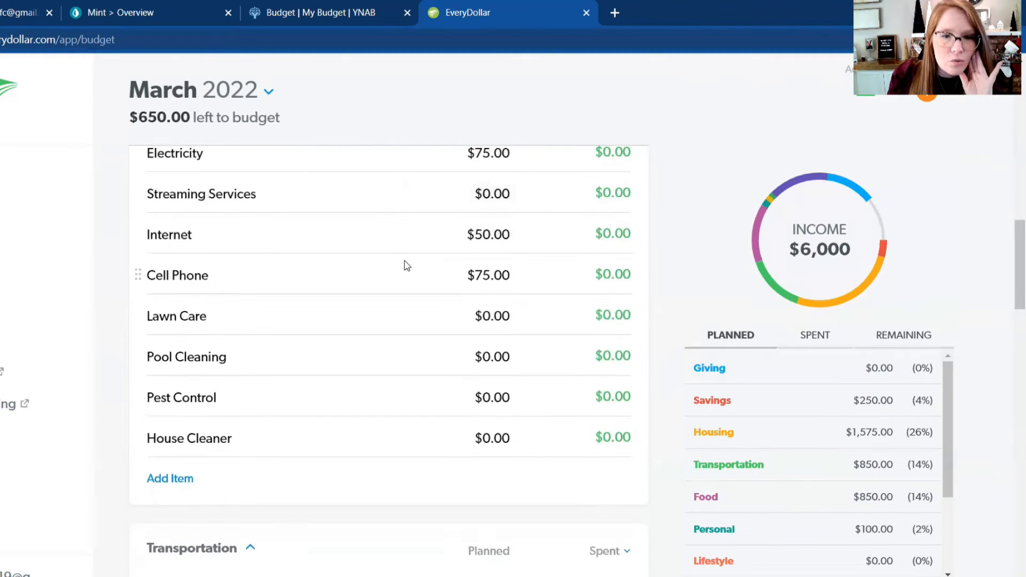
{"action": "scroll", "coordinate": [406, 263], "scroll_direction": "down", "scroll_amount": 2}
{"action": "scroll", "coordinate": [407, 264], "scroll_direction": "down", "scroll_amount": 7}
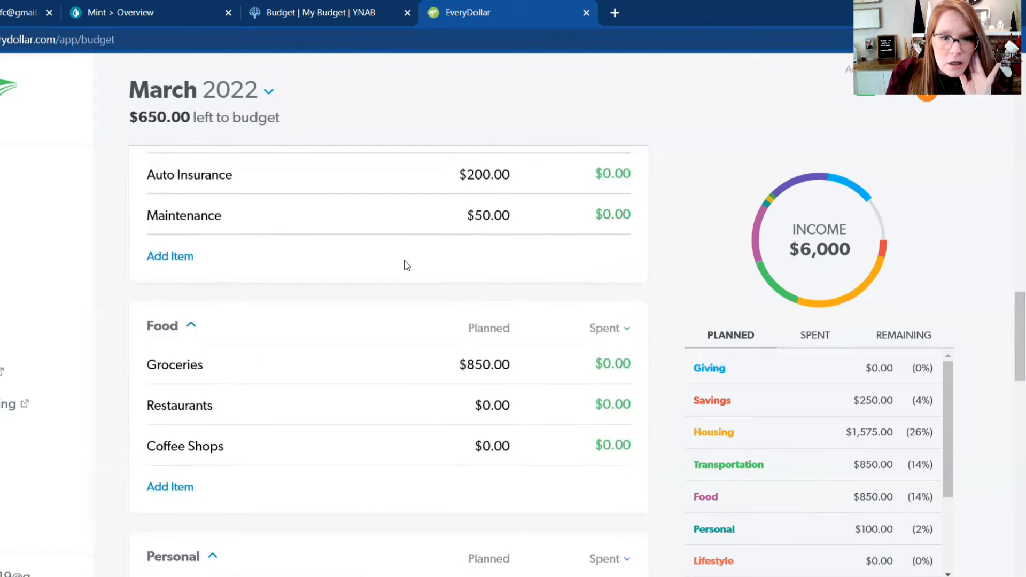
{"action": "scroll", "coordinate": [406, 264], "scroll_direction": "down", "scroll_amount": 1}
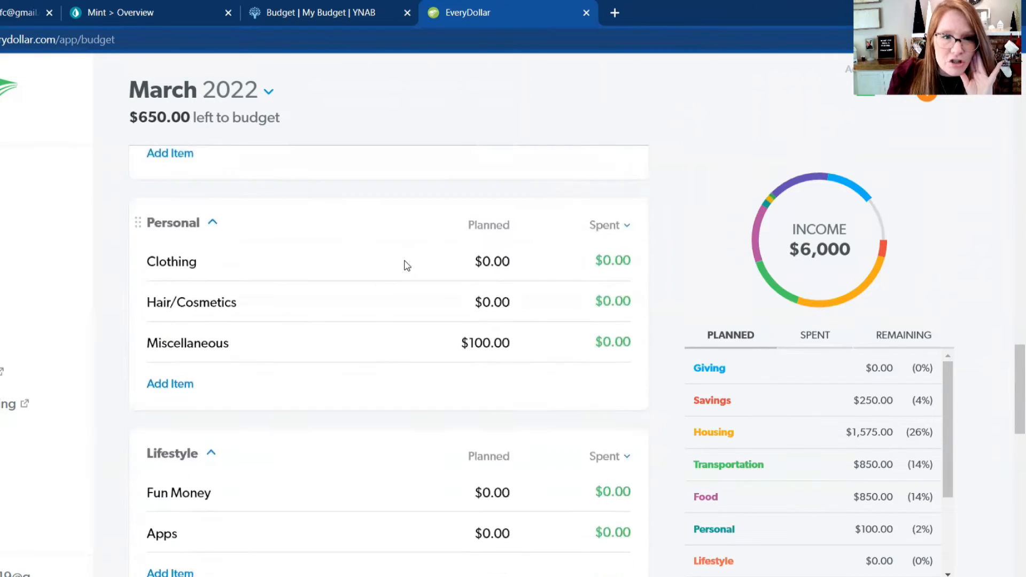
{"action": "scroll", "coordinate": [406, 265], "scroll_direction": "up", "scroll_amount": 12}
{"action": "scroll", "coordinate": [406, 264], "scroll_direction": "up", "scroll_amount": 5}
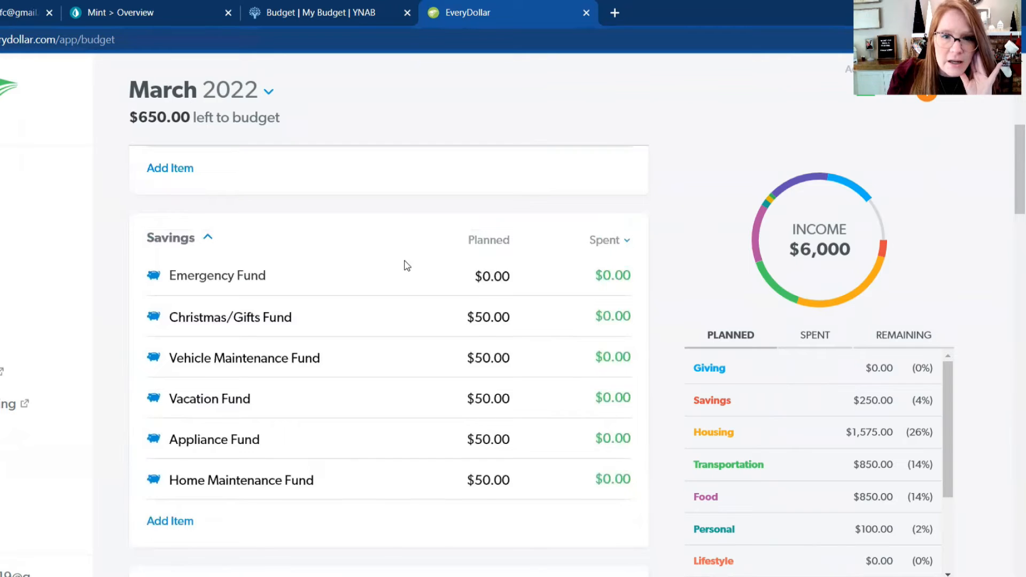
{"action": "scroll", "coordinate": [405, 262], "scroll_direction": "down", "scroll_amount": 5}
{"action": "scroll", "coordinate": [407, 258], "scroll_direction": "down", "scroll_amount": 1}
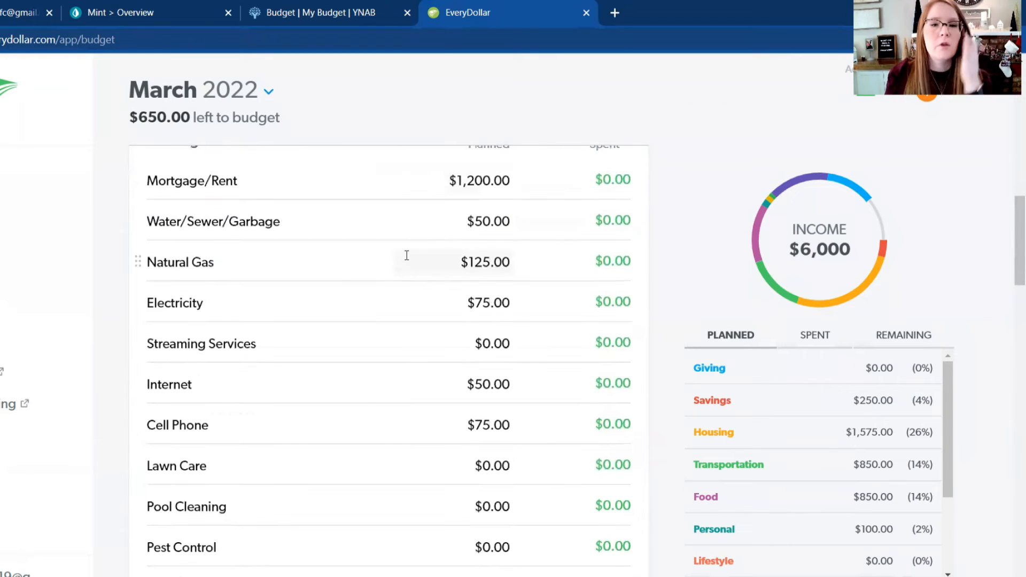
Step: Set the planned amount for Streaming Services in the Housing group to $78
{"action": "scroll", "coordinate": [406, 255], "scroll_direction": "down", "scroll_amount": 1}
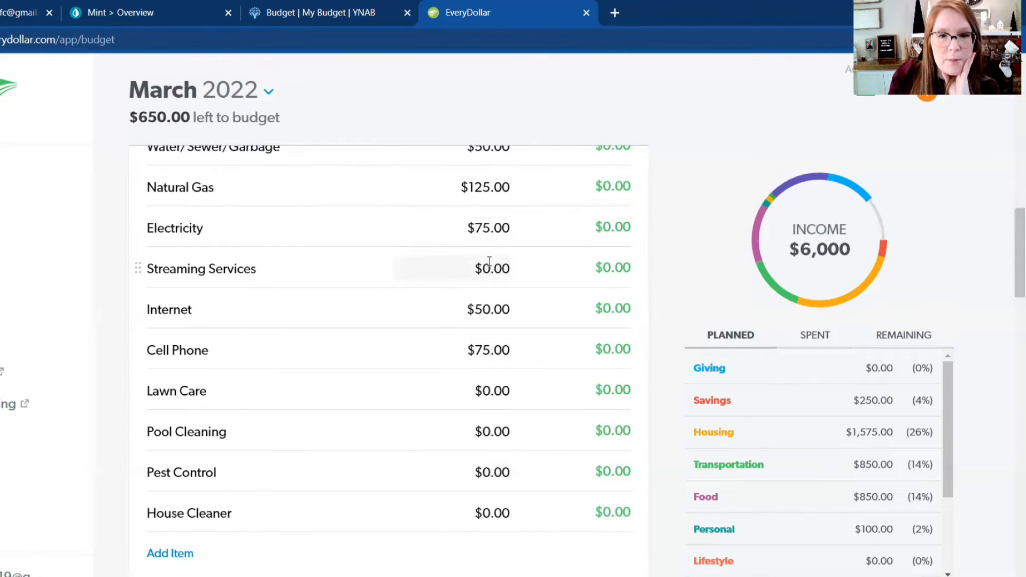
{"action": "left_click", "coordinate": [473, 266]}
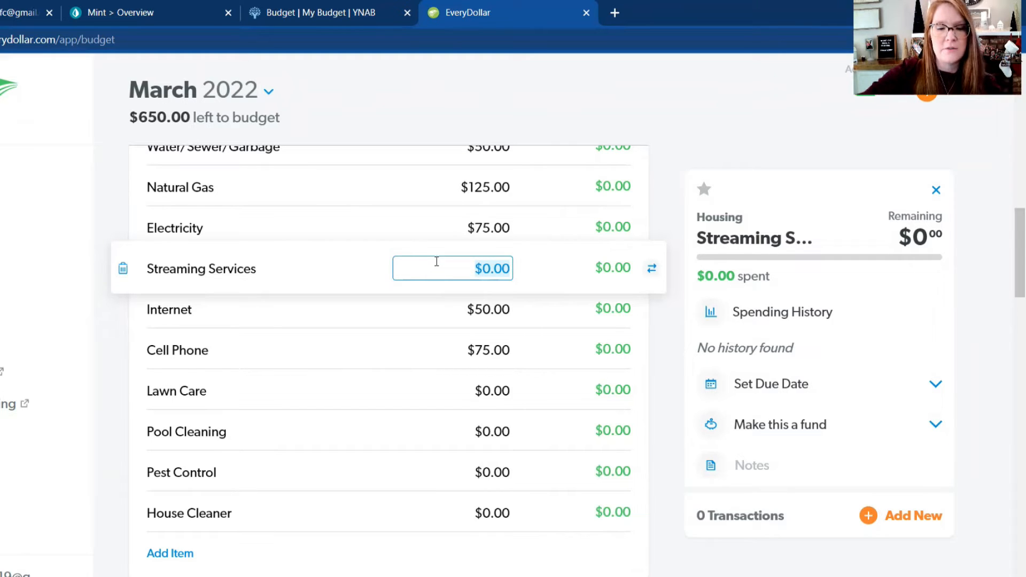
{"action": "type", "text": "78"}
{"action": "key", "text": "Return"}
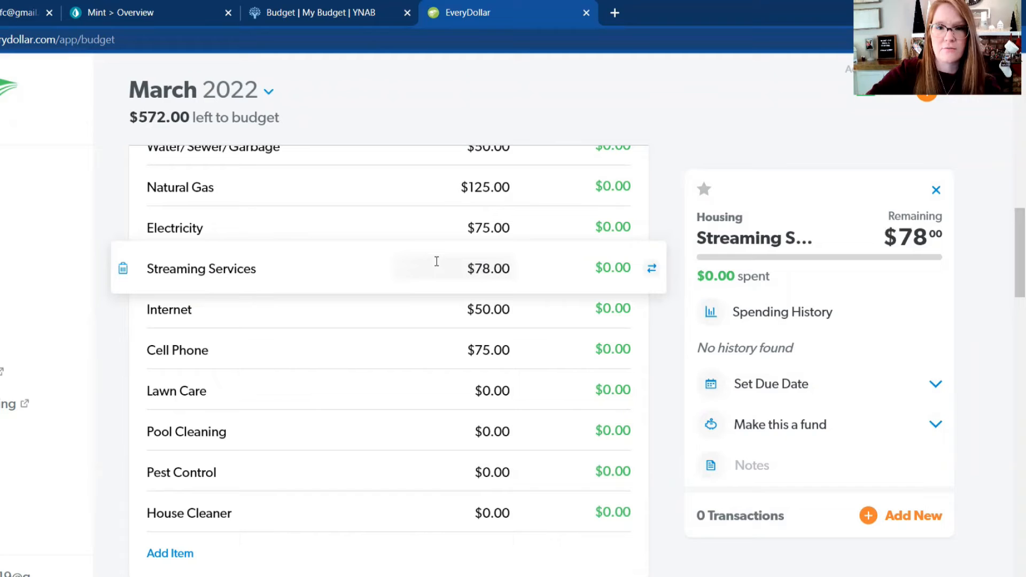
Step: In the Housing group, set the planned amounts to $100 for Lawn Care and $75 for Pool Cleaning
{"action": "scroll", "coordinate": [436, 262], "scroll_direction": "down", "scroll_amount": 3}
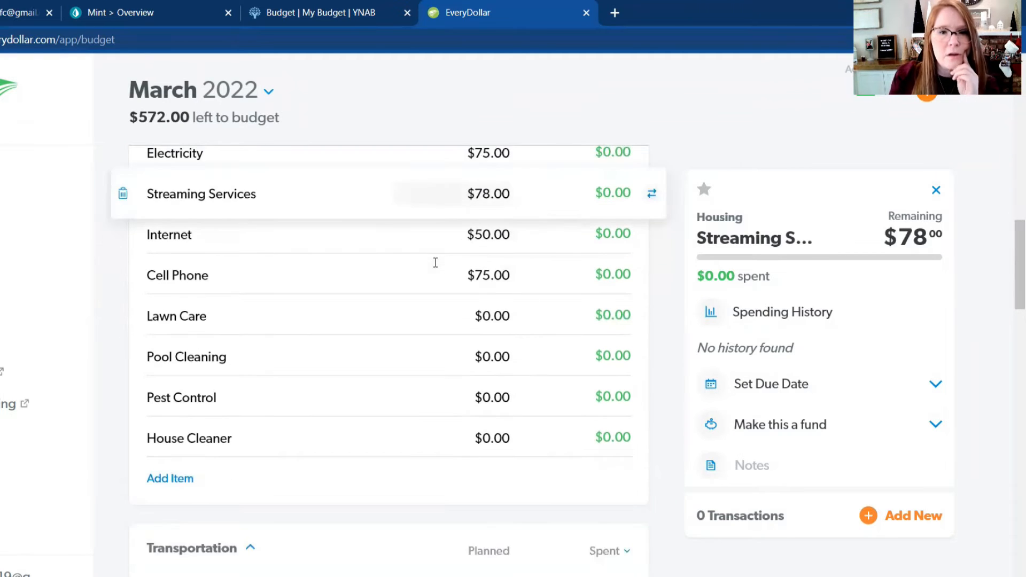
{"action": "left_click", "coordinate": [482, 235]}
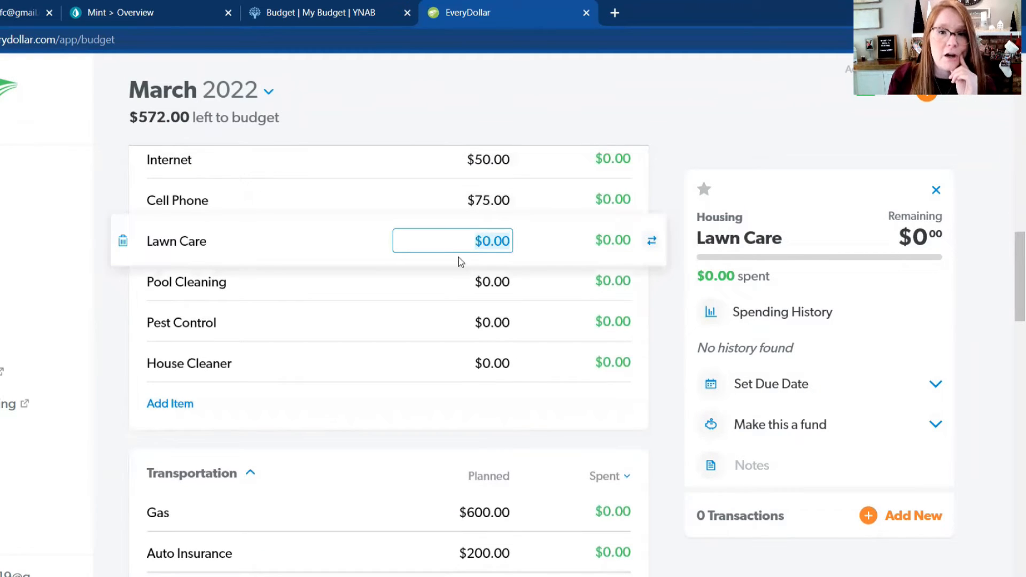
{"action": "type", "text": "100"}
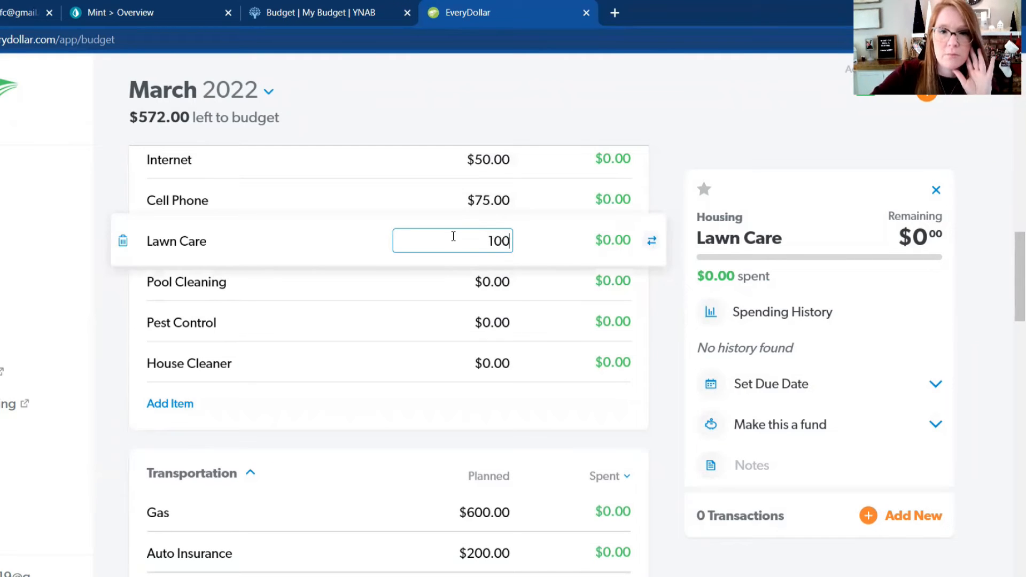
{"action": "key", "text": "Return"}
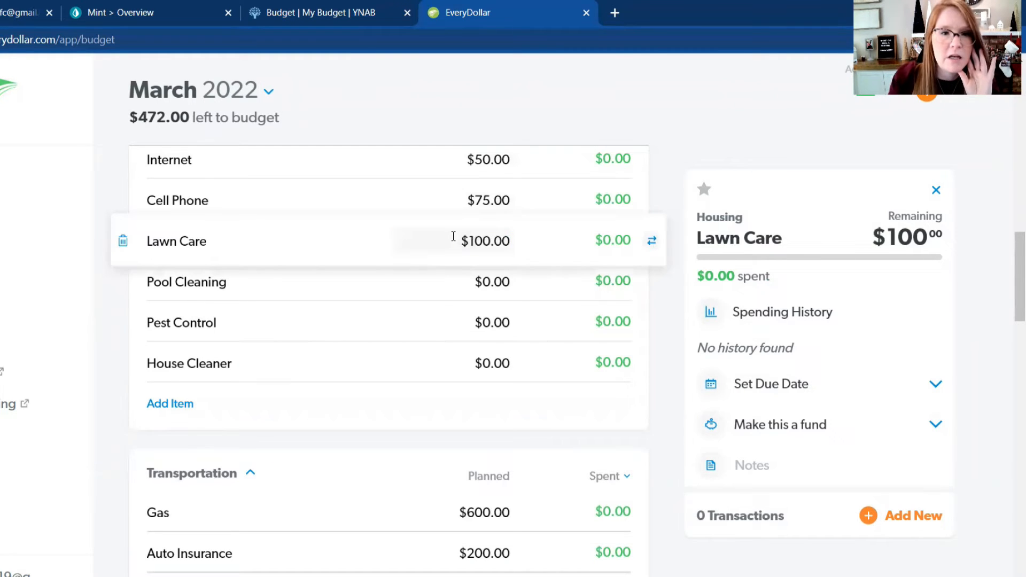
{"action": "left_click", "coordinate": [476, 277]}
{"action": "type", "text": "75"}
{"action": "key", "text": "Return"}
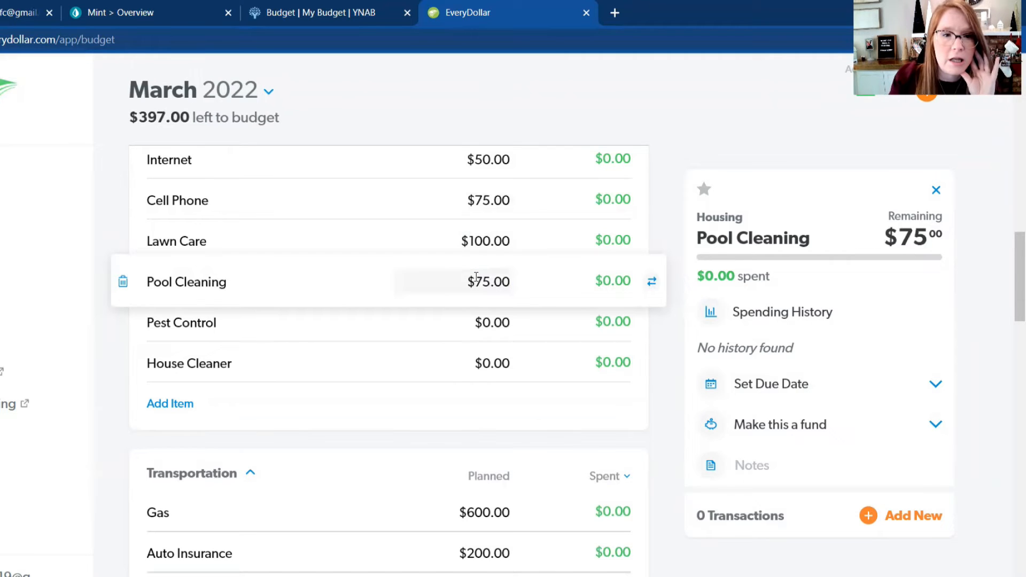
{"action": "left_click", "coordinate": [491, 323]}
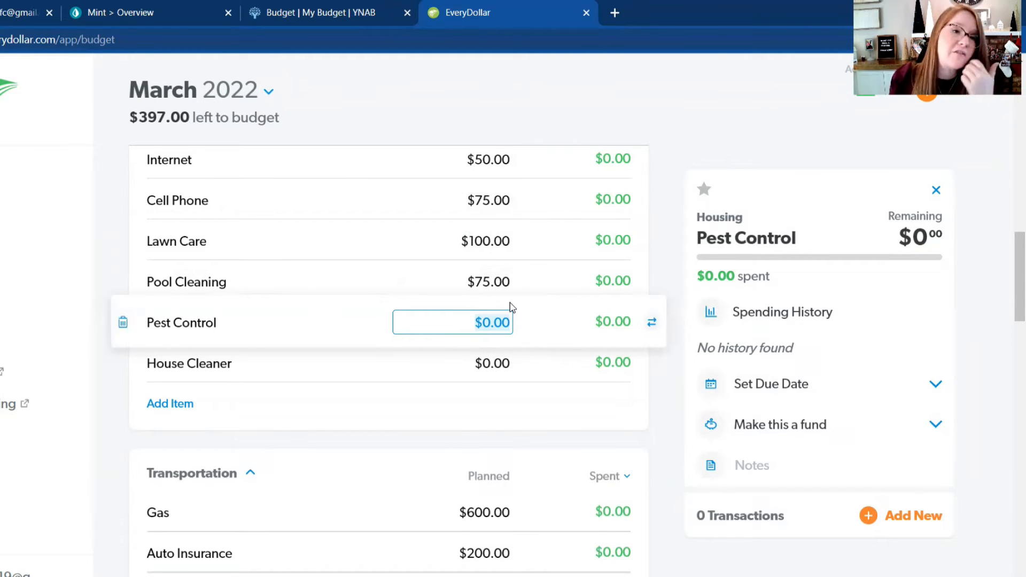
{"action": "scroll", "coordinate": [526, 315], "scroll_direction": "down", "scroll_amount": 1}
{"action": "left_click", "coordinate": [513, 288]}
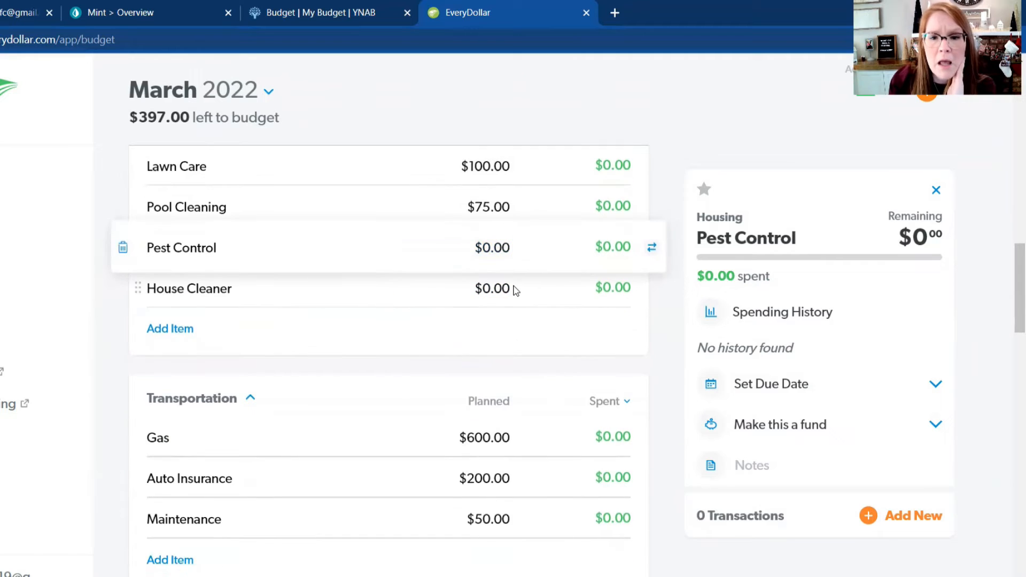
{"action": "left_click", "coordinate": [523, 344]}
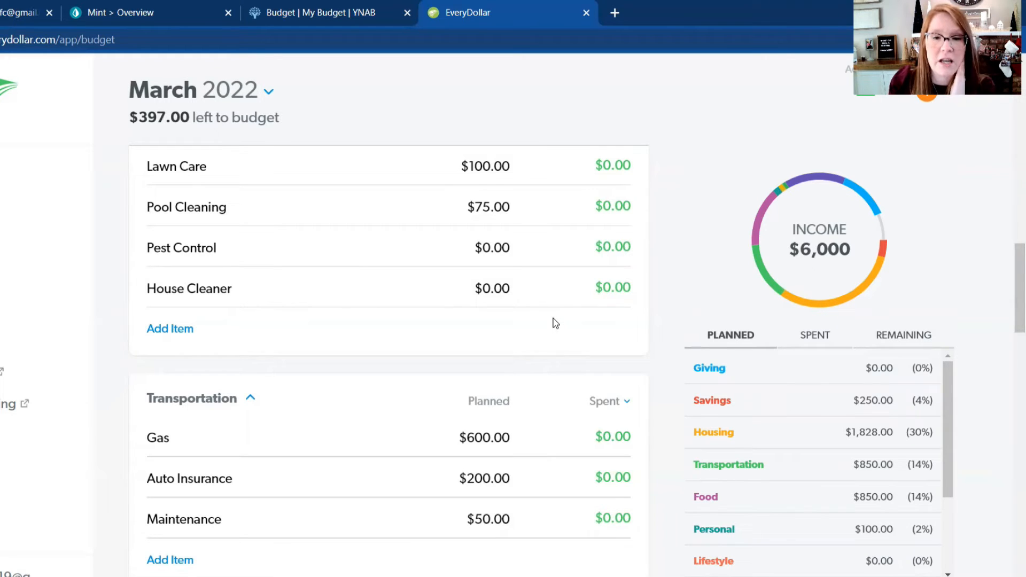
Step: Set the planned amount for Hair/Cosmetics in the Personal group to $50
{"action": "scroll", "coordinate": [556, 323], "scroll_direction": "down", "scroll_amount": 2}
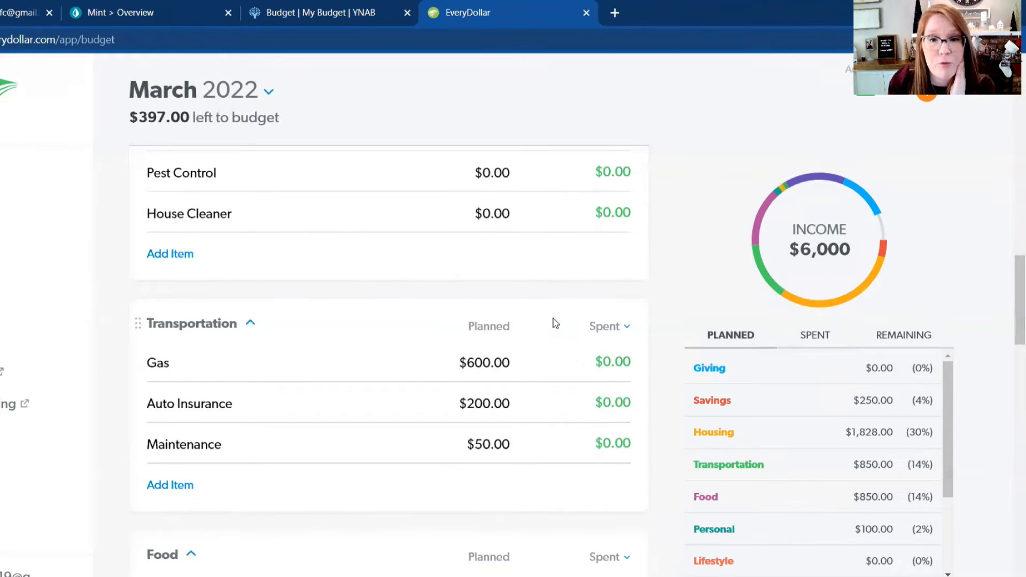
{"action": "scroll", "coordinate": [555, 323], "scroll_direction": "down", "scroll_amount": 8}
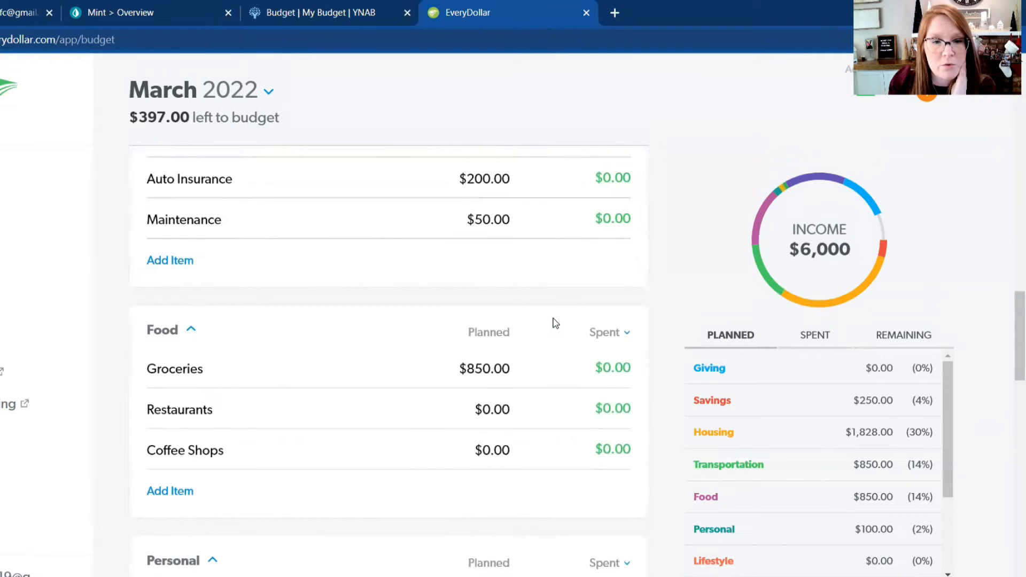
{"action": "scroll", "coordinate": [556, 323], "scroll_direction": "down", "scroll_amount": 2}
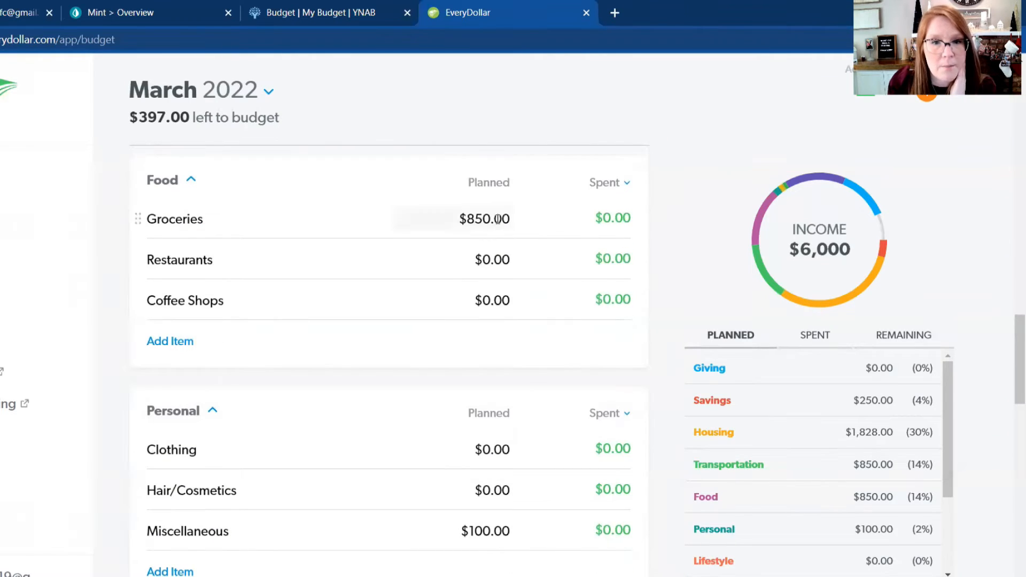
{"action": "scroll", "coordinate": [527, 338], "scroll_direction": "down", "scroll_amount": 1}
{"action": "scroll", "coordinate": [526, 338], "scroll_direction": "down", "scroll_amount": 3}
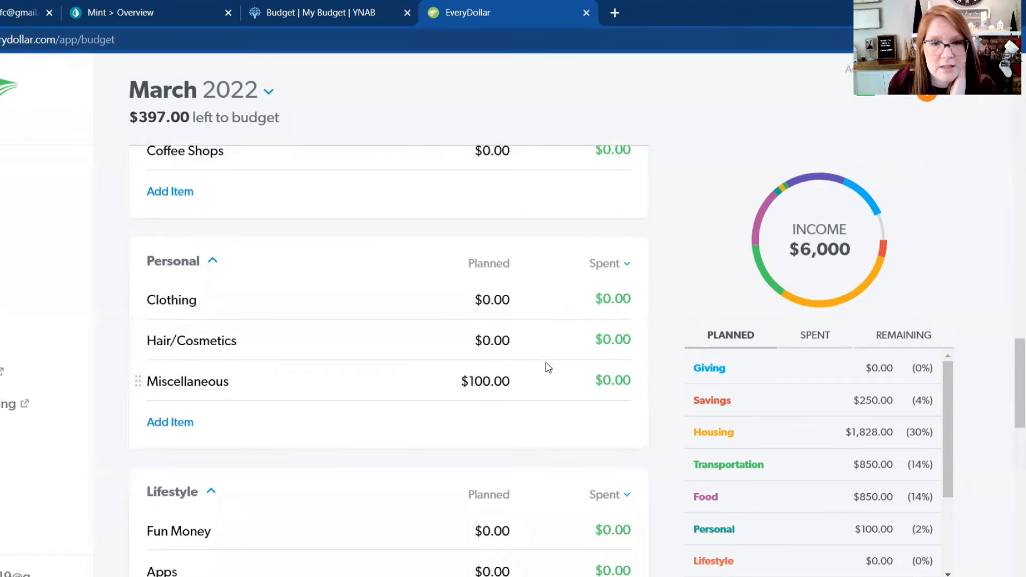
{"action": "left_click", "coordinate": [511, 340]}
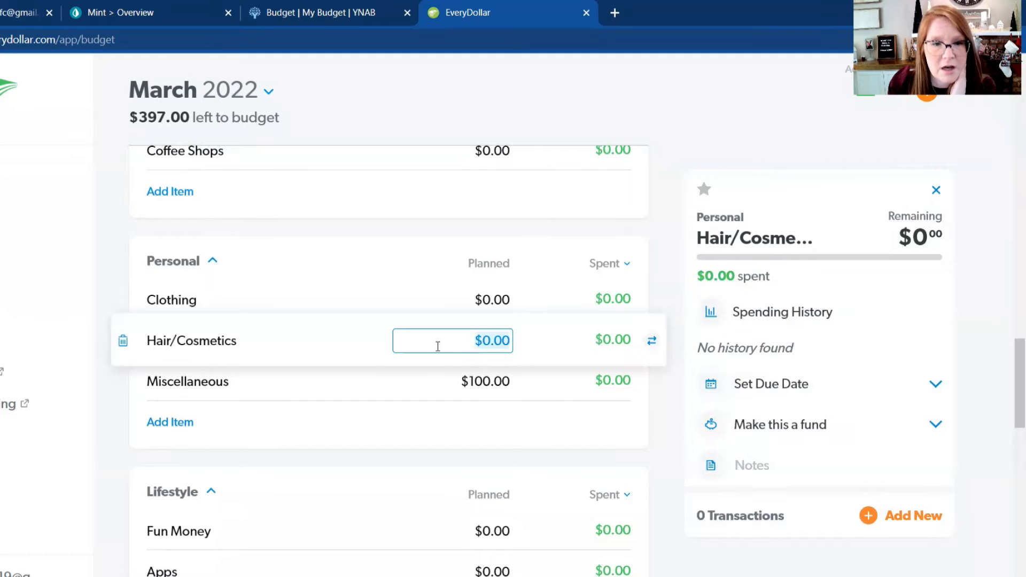
{"action": "type", "text": "50"}
{"action": "key", "text": "Return"}
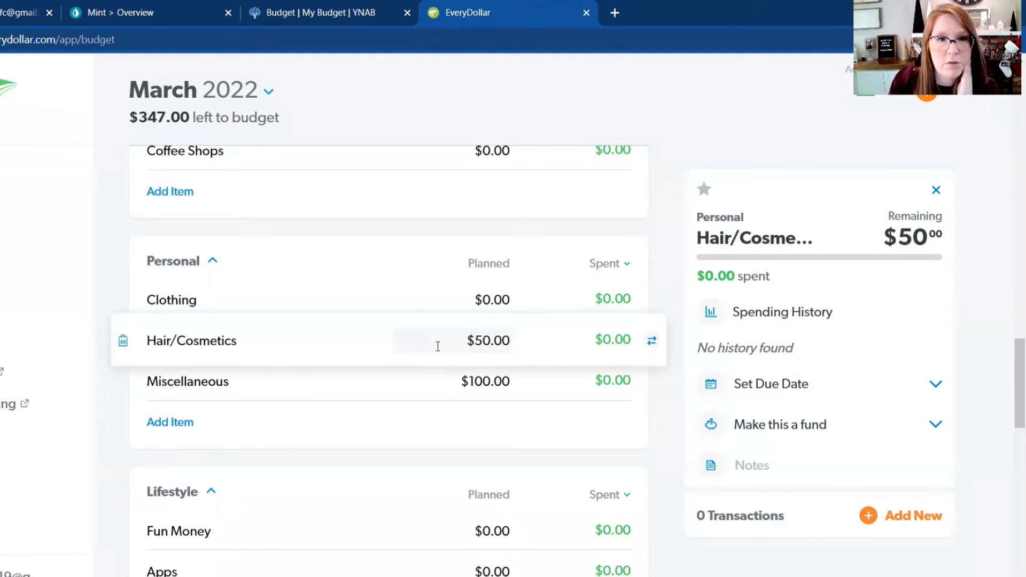
{"action": "scroll", "coordinate": [438, 347], "scroll_direction": "down", "scroll_amount": 5}
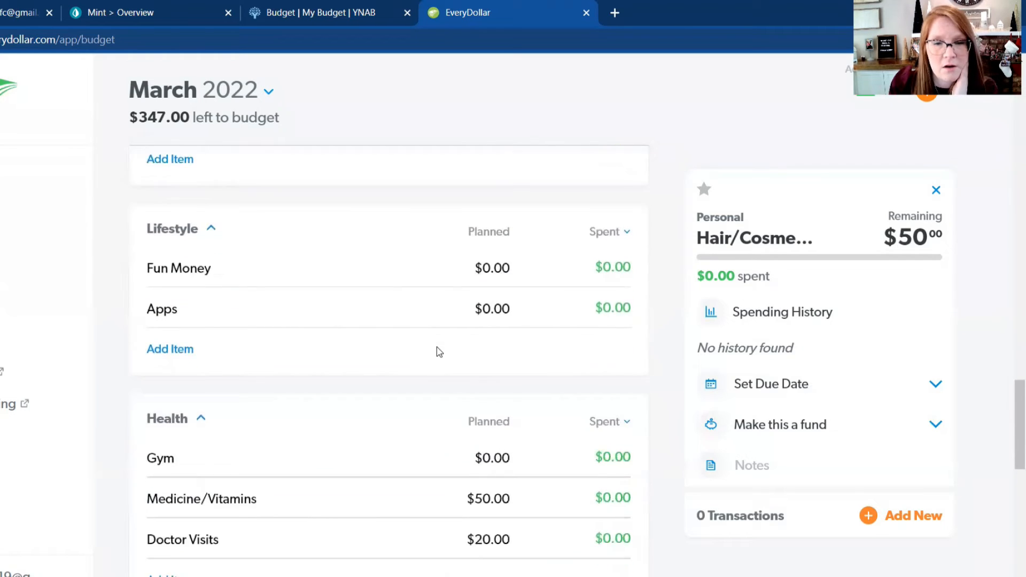
Step: Set the planned amount for Apps in the Lifestyle group to $18
{"action": "scroll", "coordinate": [437, 351], "scroll_direction": "down", "scroll_amount": 1}
{"action": "left_click", "coordinate": [448, 271]}
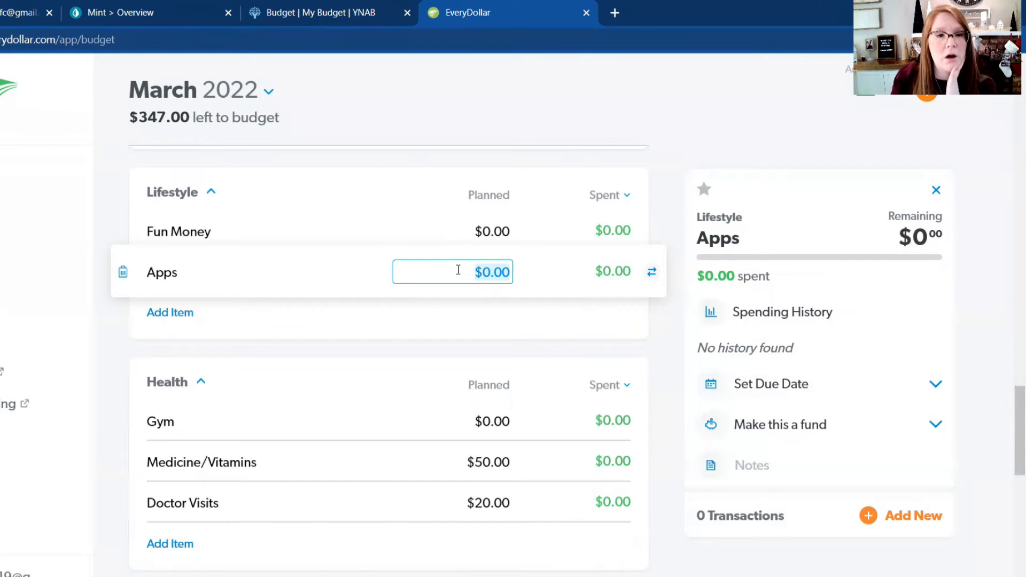
{"action": "type", "text": "18"}
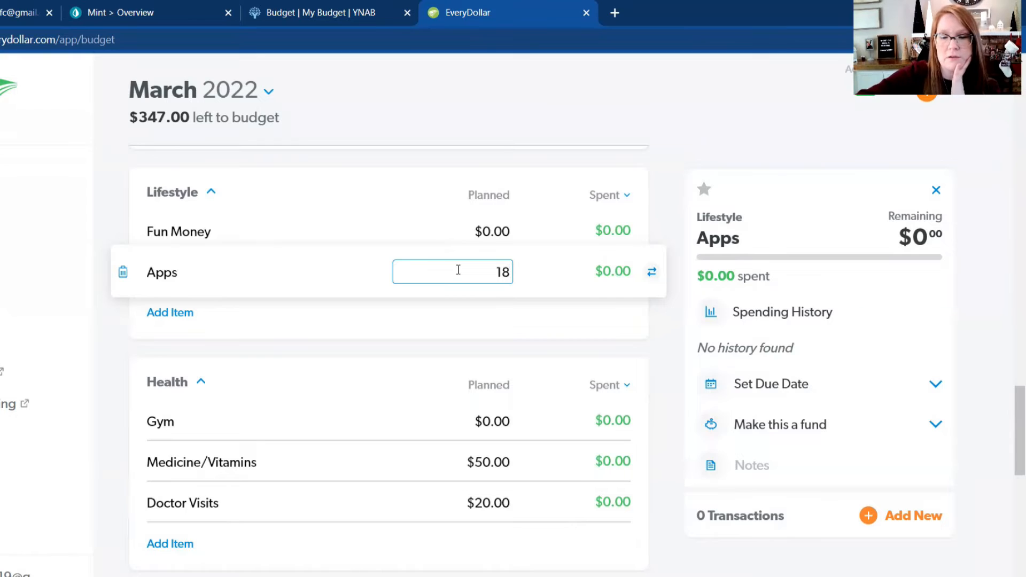
{"action": "key", "text": "Return"}
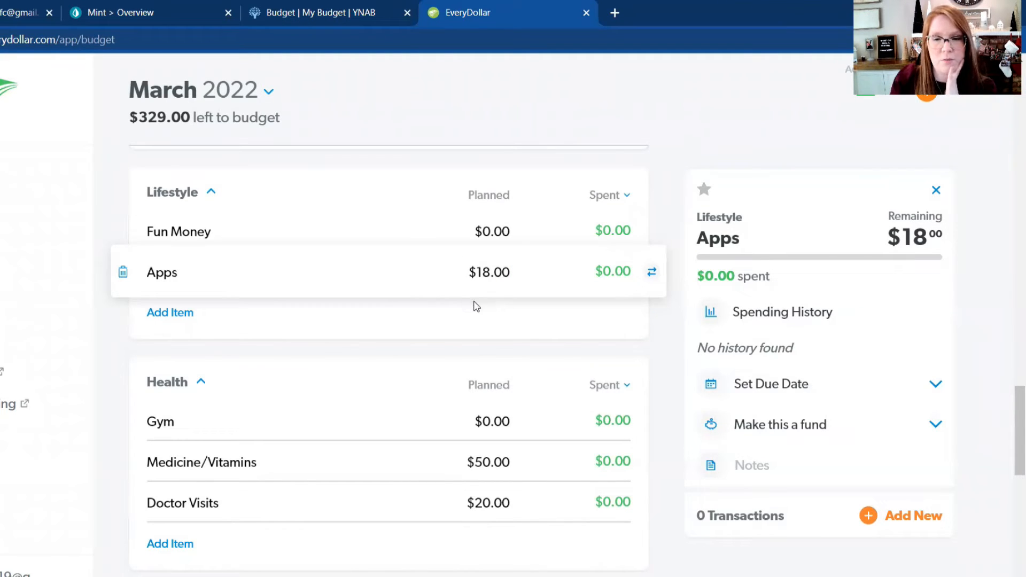
Step: Set the planned amount for Gym in the Health group to $40
{"action": "scroll", "coordinate": [492, 320], "scroll_direction": "down", "scroll_amount": 2}
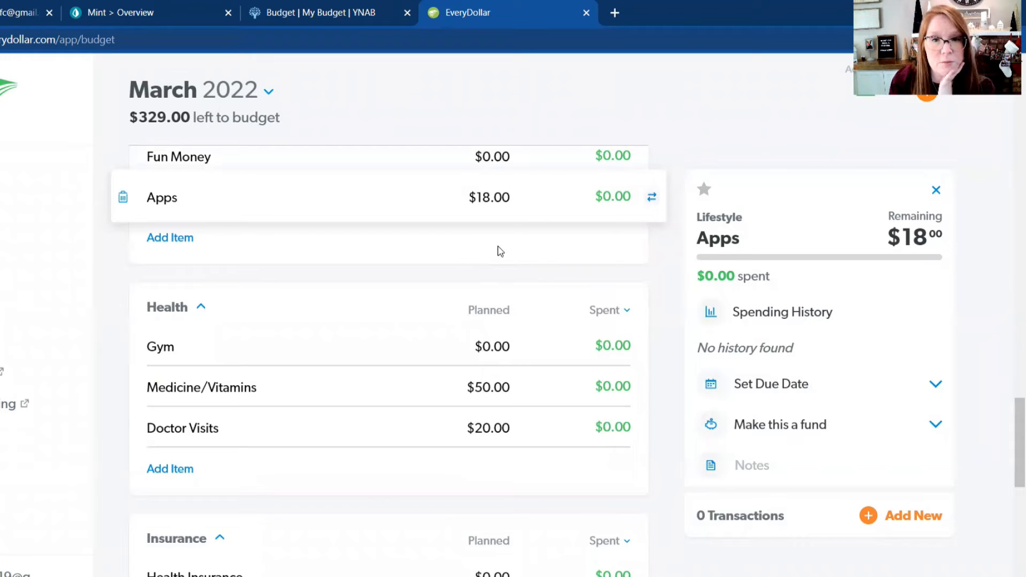
{"action": "scroll", "coordinate": [492, 245], "scroll_direction": "down", "scroll_amount": 2}
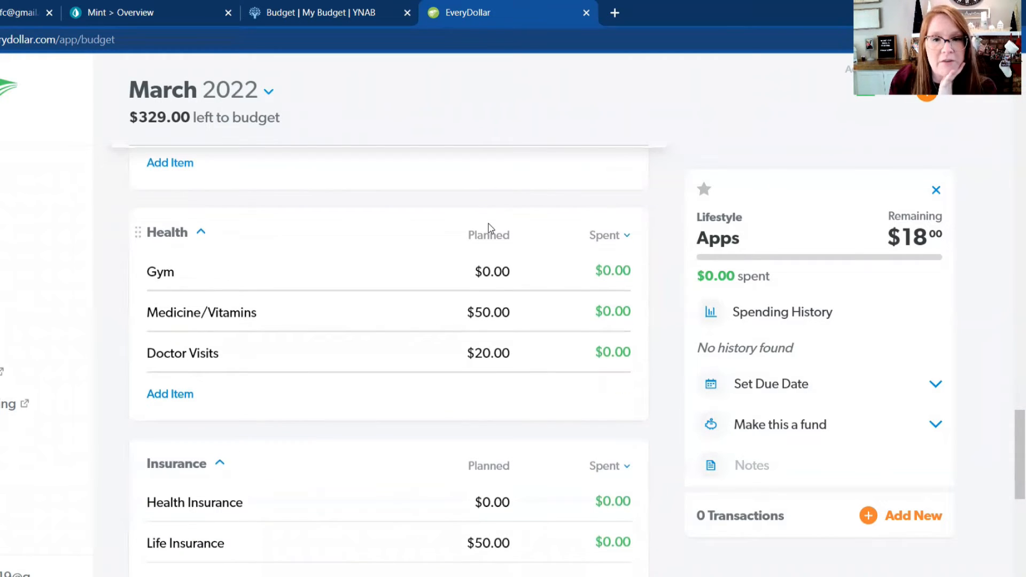
{"action": "scroll", "coordinate": [488, 227], "scroll_direction": "up", "scroll_amount": 3}
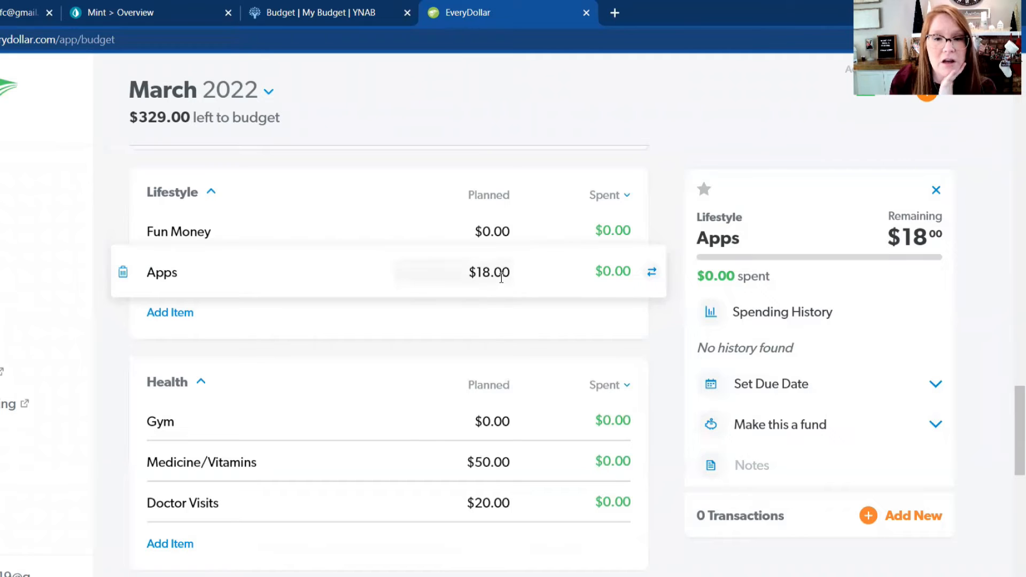
{"action": "scroll", "coordinate": [502, 325], "scroll_direction": "down", "scroll_amount": 3}
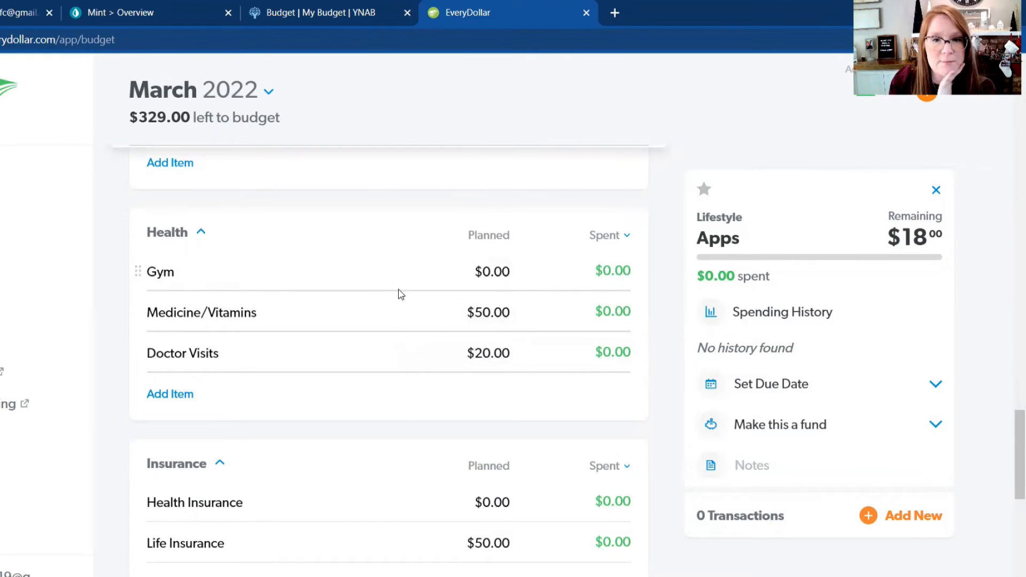
{"action": "left_click", "coordinate": [497, 274]}
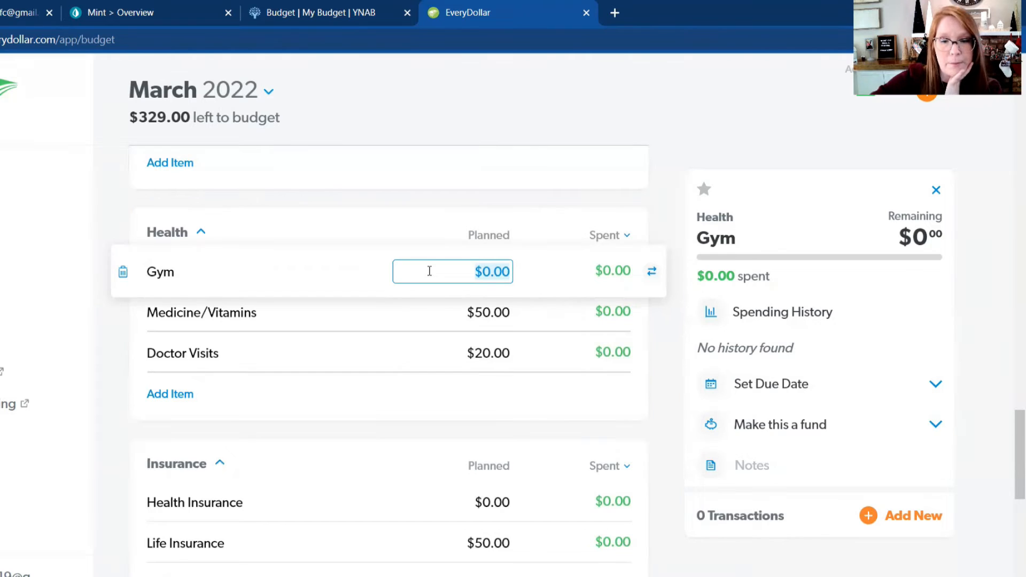
{"action": "type", "text": "40"}
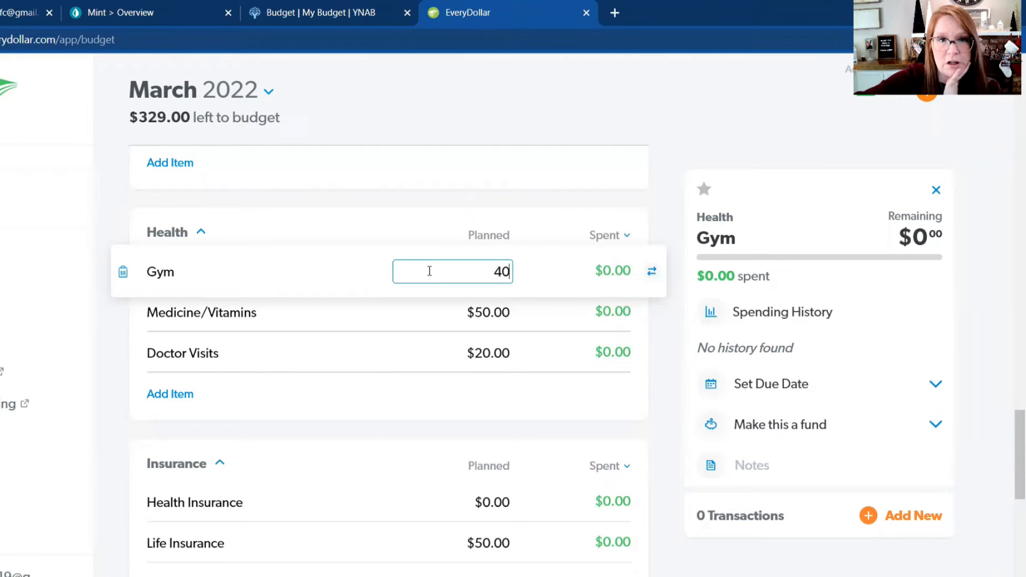
{"action": "key", "text": "Return"}
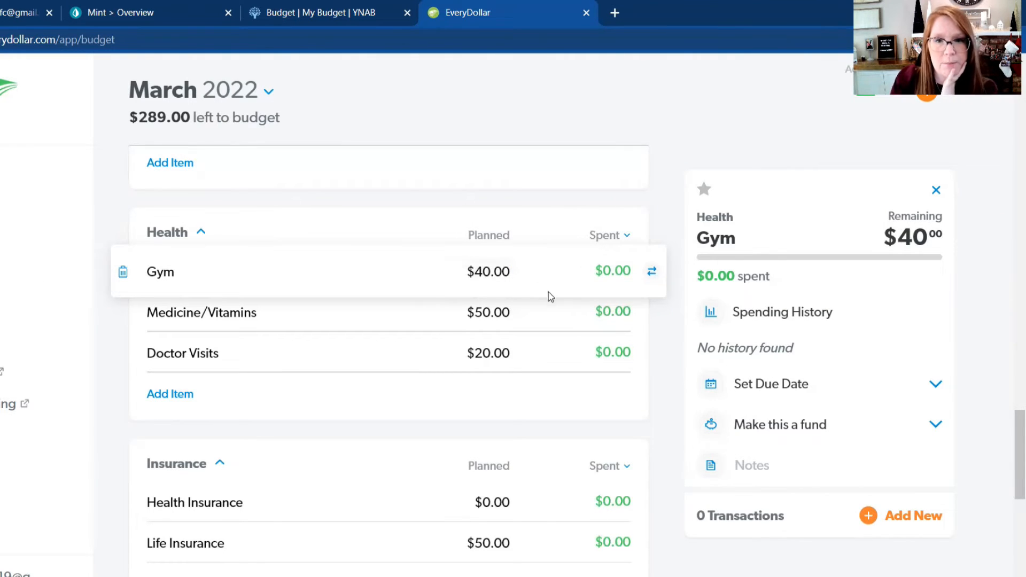
Step: Check the planned amounts in the Insurance, Debt and Kids groups, and recheck the earlier groups back up to Savings
{"action": "scroll", "coordinate": [550, 293], "scroll_direction": "down", "scroll_amount": 2}
{"action": "scroll", "coordinate": [549, 292], "scroll_direction": "down", "scroll_amount": 8}
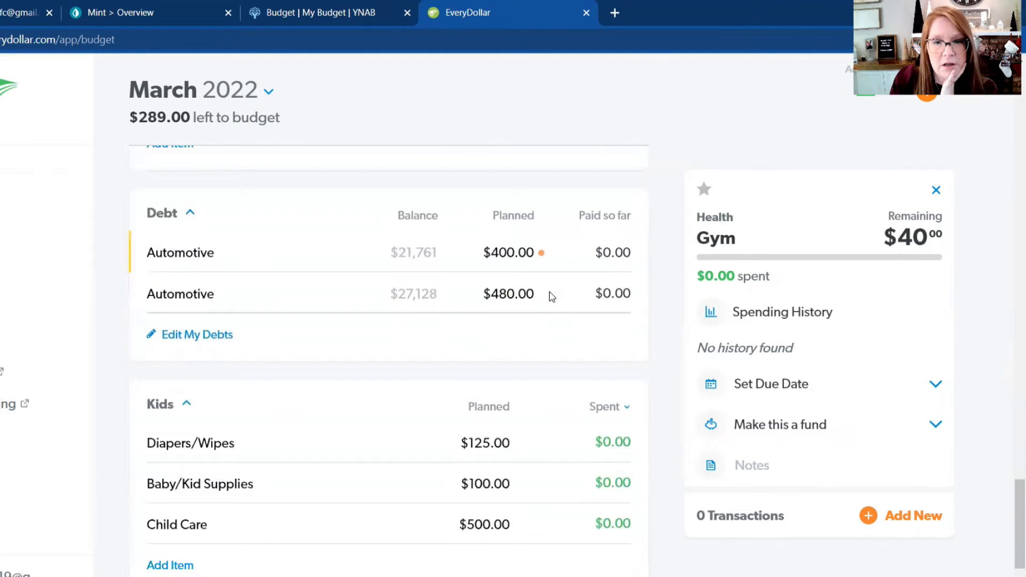
{"action": "scroll", "coordinate": [549, 293], "scroll_direction": "down", "scroll_amount": 3}
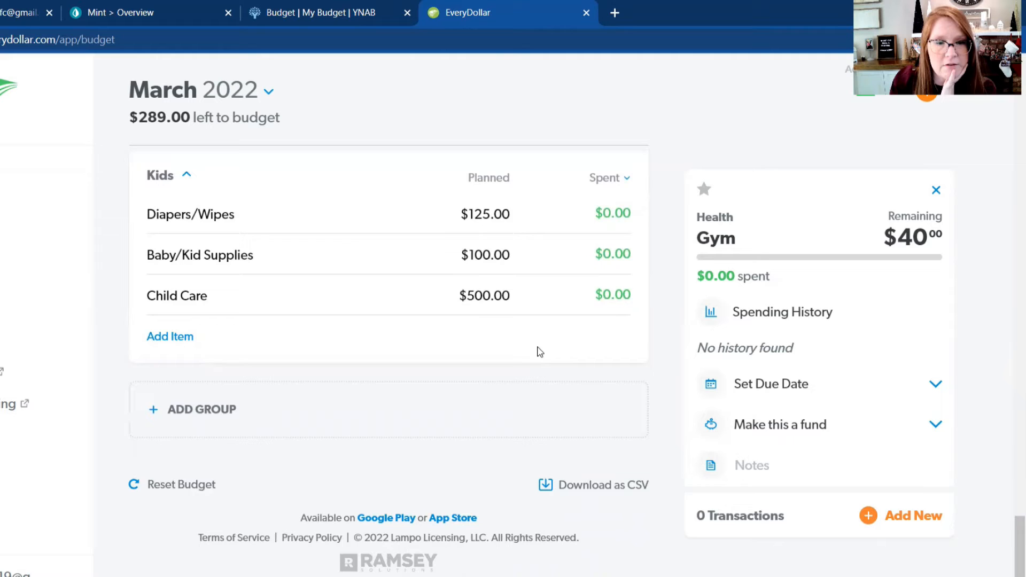
{"action": "scroll", "coordinate": [540, 351], "scroll_direction": "up", "scroll_amount": 10}
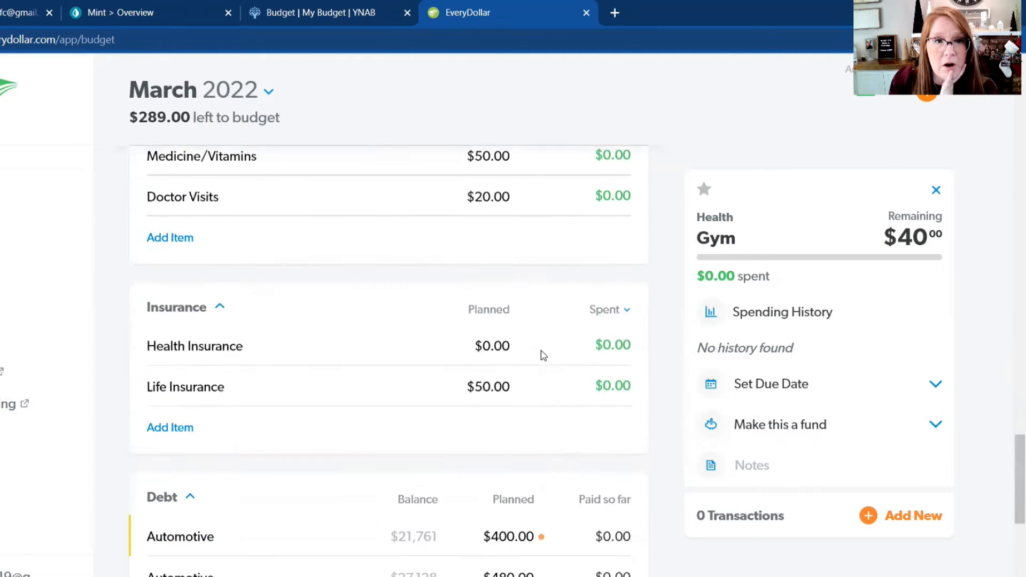
{"action": "scroll", "coordinate": [544, 355], "scroll_direction": "up", "scroll_amount": 5}
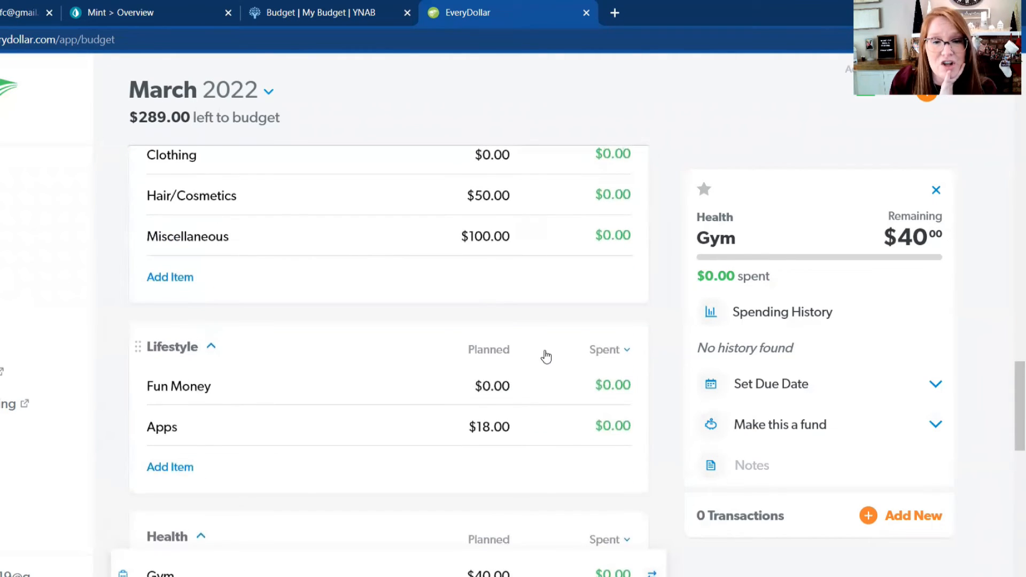
{"action": "scroll", "coordinate": [546, 356], "scroll_direction": "up", "scroll_amount": 7}
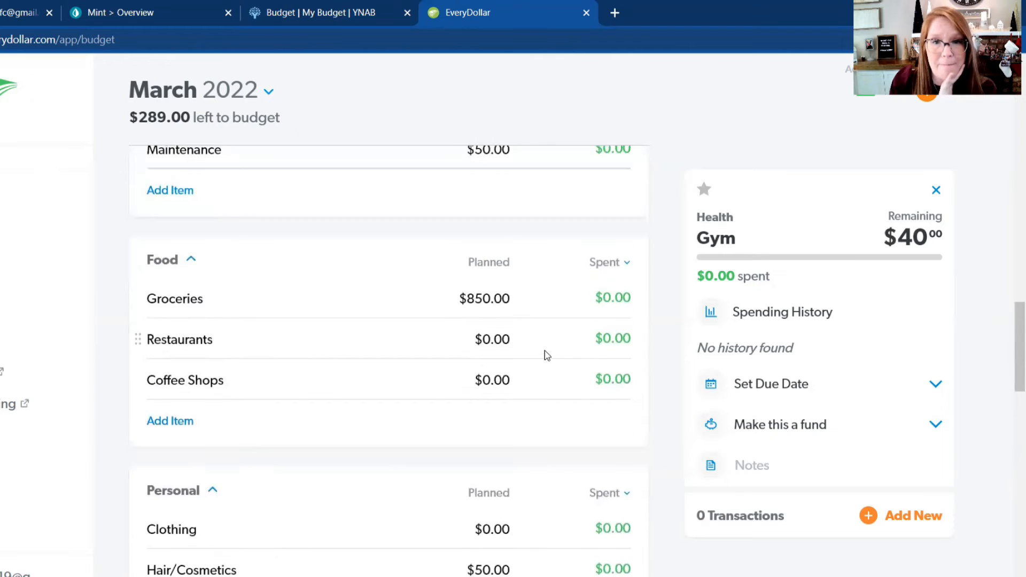
{"action": "scroll", "coordinate": [546, 355], "scroll_direction": "up", "scroll_amount": 3}
{"action": "scroll", "coordinate": [546, 355], "scroll_direction": "up", "scroll_amount": 3}
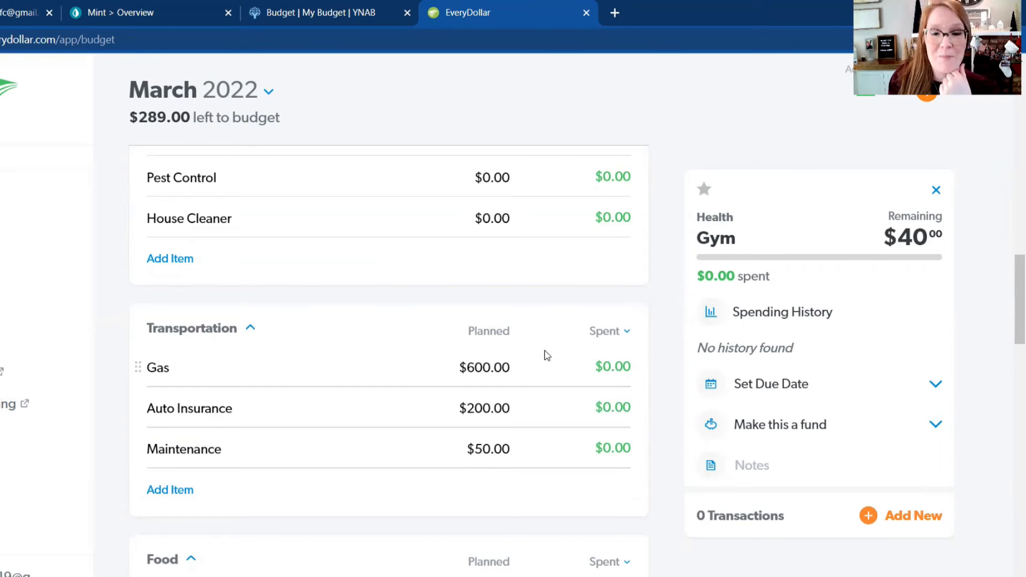
{"action": "scroll", "coordinate": [546, 355], "scroll_direction": "up", "scroll_amount": 10}
{"action": "scroll", "coordinate": [546, 355], "scroll_direction": "up", "scroll_amount": 6}
Step: Review the planned amounts from Savings and Housing through Transportation and Food for categories that could take the remaining money
{"action": "scroll", "coordinate": [547, 355], "scroll_direction": "down", "scroll_amount": 6}
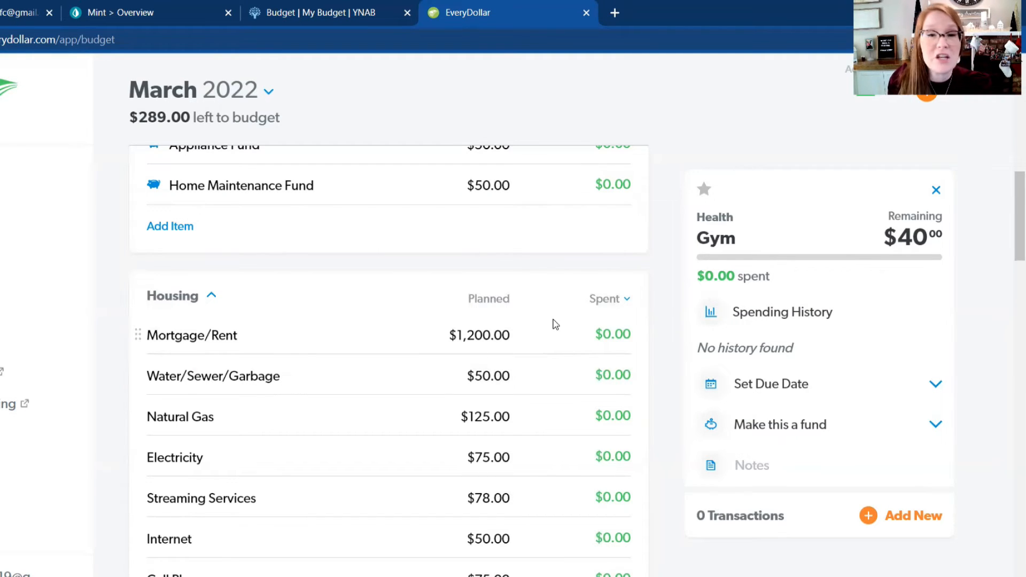
{"action": "scroll", "coordinate": [554, 322], "scroll_direction": "down", "scroll_amount": 3}
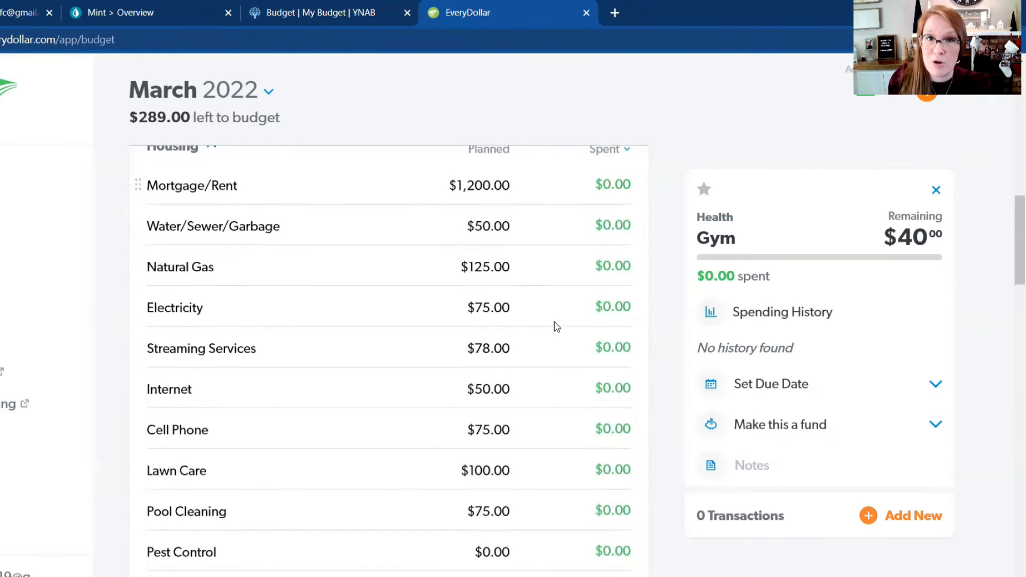
{"action": "scroll", "coordinate": [553, 321], "scroll_direction": "up", "scroll_amount": 11}
{"action": "scroll", "coordinate": [444, 277], "scroll_direction": "down", "scroll_amount": 4}
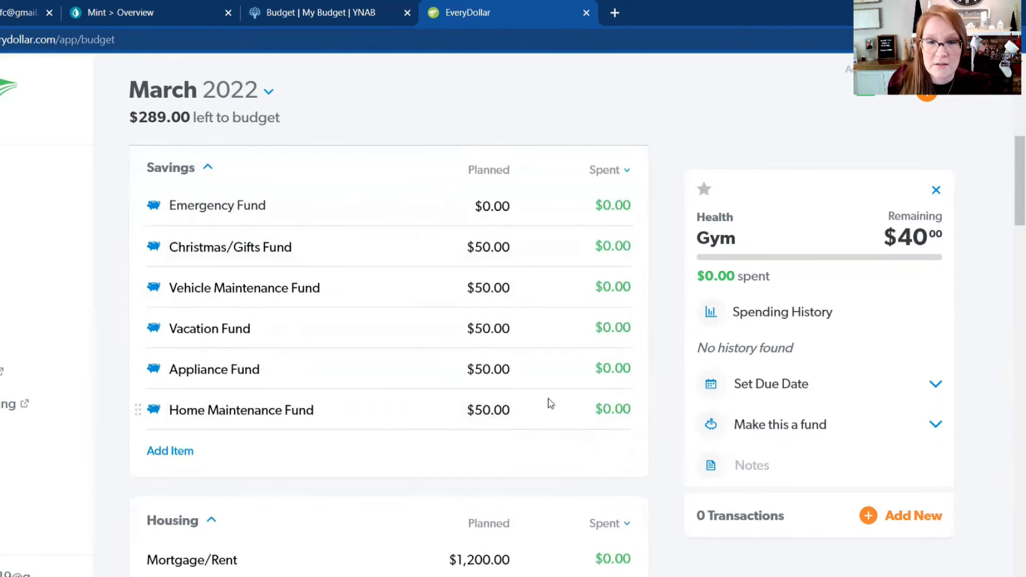
{"action": "scroll", "coordinate": [548, 401], "scroll_direction": "down", "scroll_amount": 4}
{"action": "scroll", "coordinate": [550, 404], "scroll_direction": "down", "scroll_amount": 9}
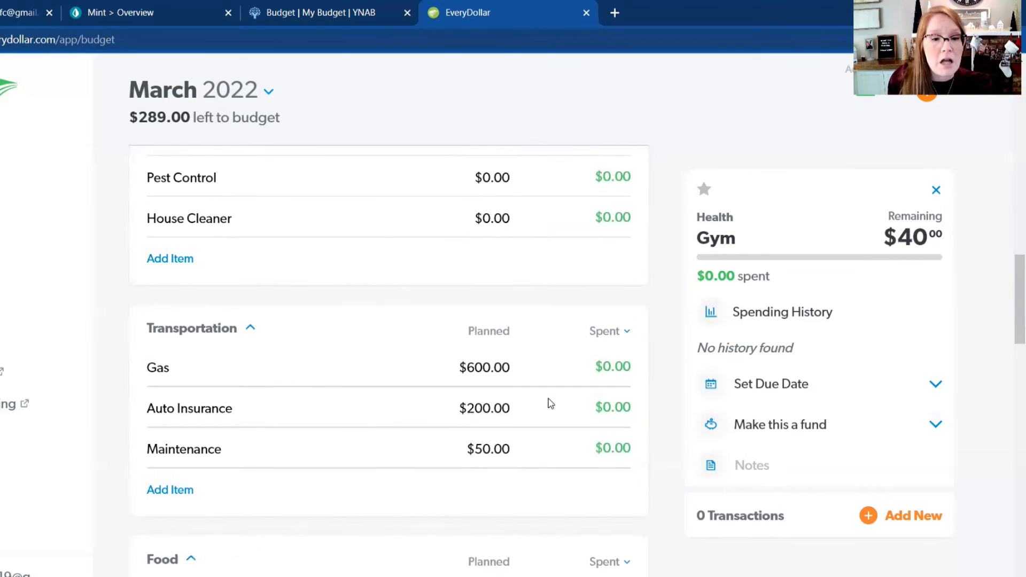
{"action": "scroll", "coordinate": [551, 404], "scroll_direction": "down", "scroll_amount": 4}
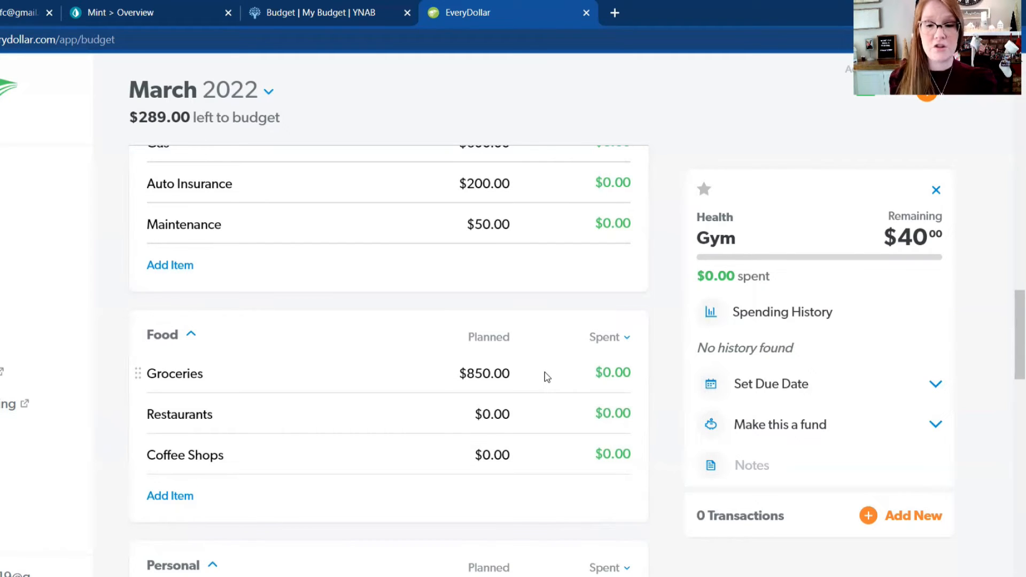
{"action": "scroll", "coordinate": [547, 378], "scroll_direction": "down", "scroll_amount": 1}
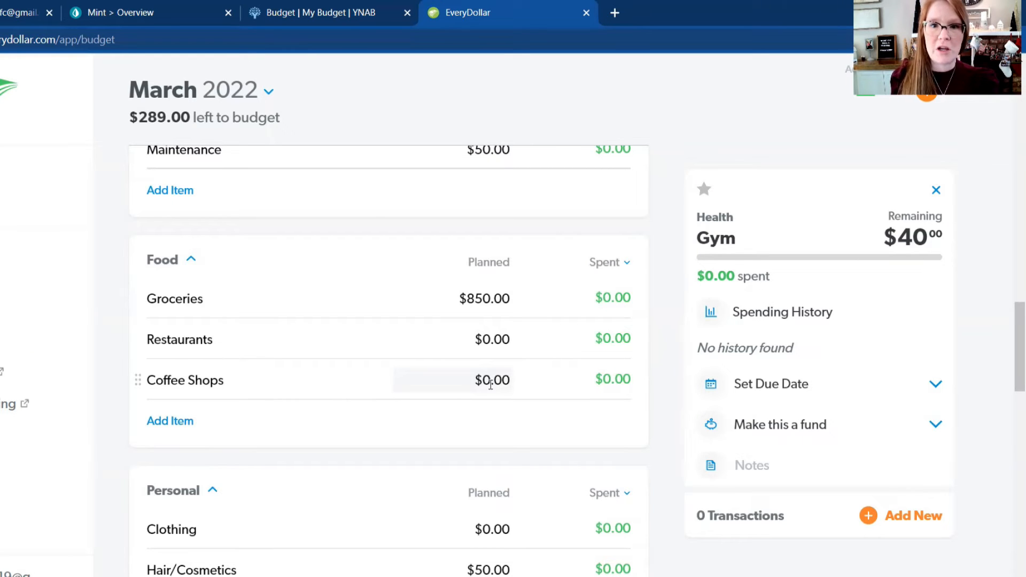
Step: Inspect Clothing in the Personal group and Fun Money in the Lifestyle group as candidates for the remaining money
{"action": "scroll", "coordinate": [491, 385], "scroll_direction": "down", "scroll_amount": 2}
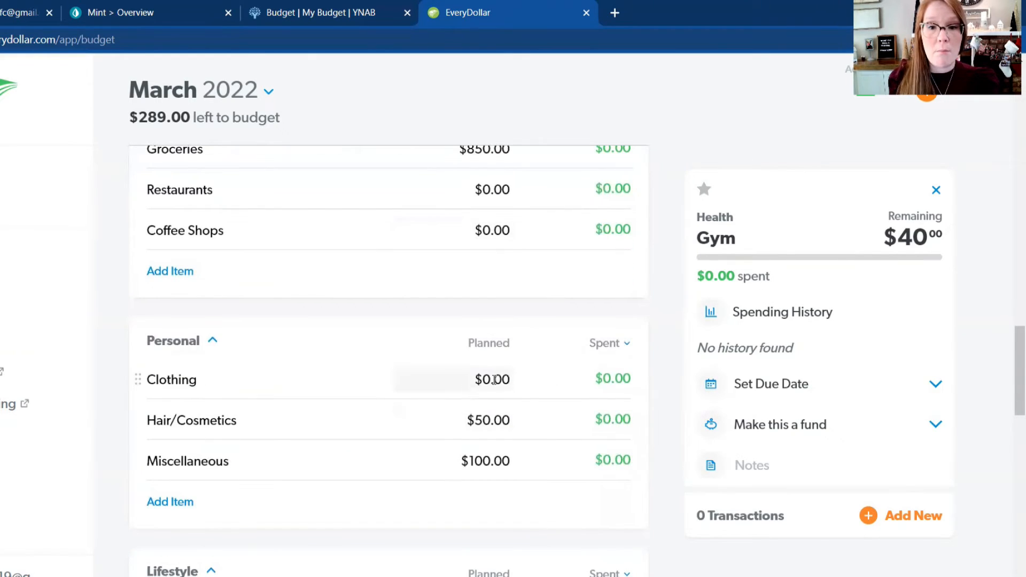
{"action": "left_click", "coordinate": [494, 380]}
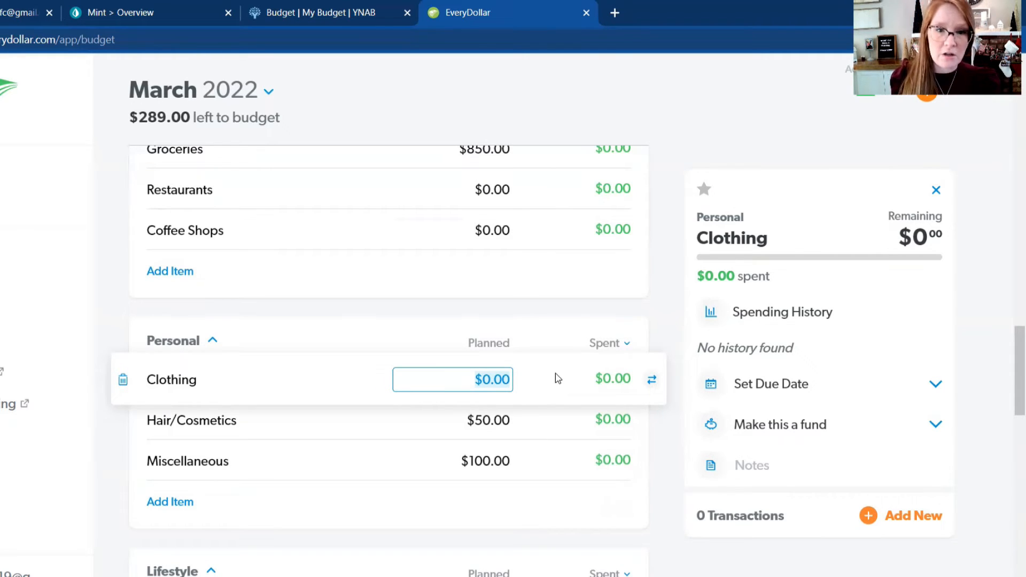
{"action": "scroll", "coordinate": [558, 379], "scroll_direction": "down", "scroll_amount": 5}
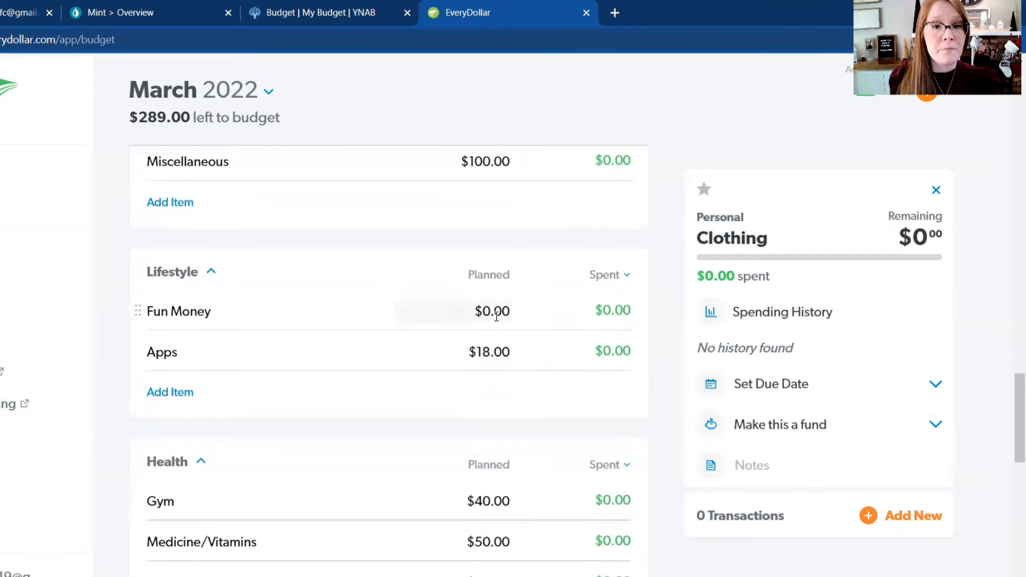
{"action": "left_click", "coordinate": [497, 316]}
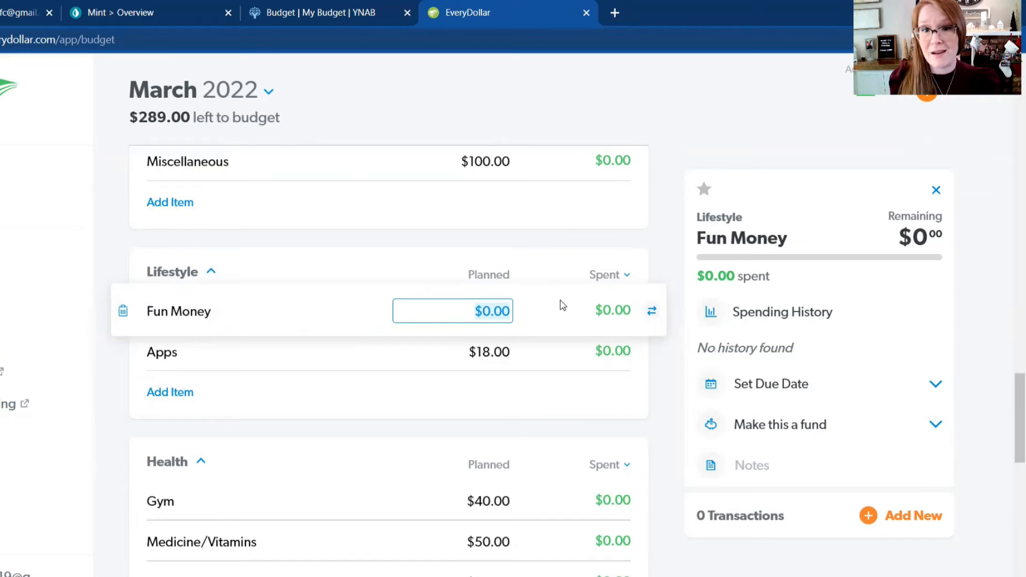
Step: Set the planned payment for the Automotive debt with the $21,761 balance to $500 and dismiss the debt-free date reminder
{"action": "scroll", "coordinate": [562, 305], "scroll_direction": "down", "scroll_amount": 8}
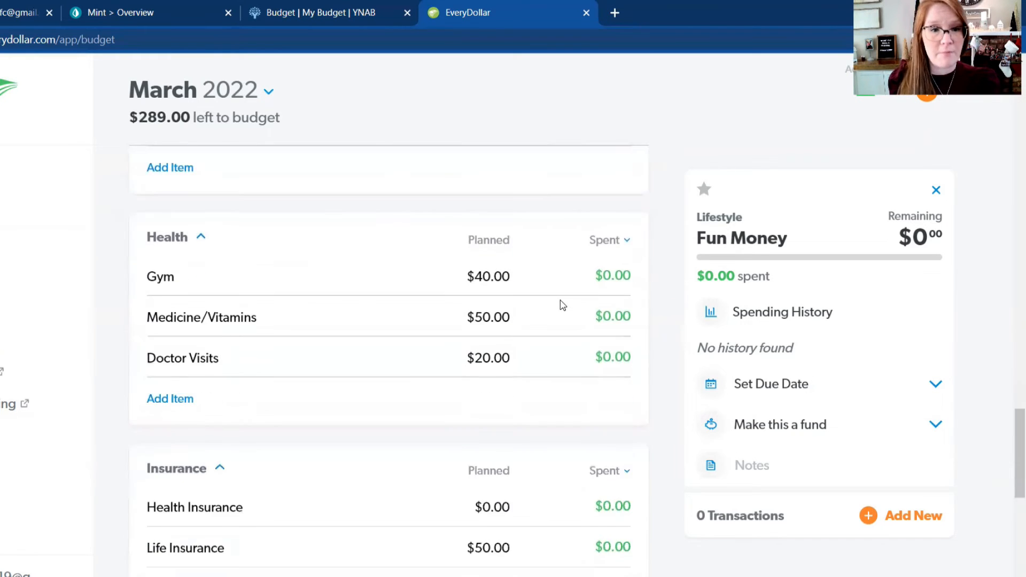
{"action": "scroll", "coordinate": [562, 305], "scroll_direction": "down", "scroll_amount": 5}
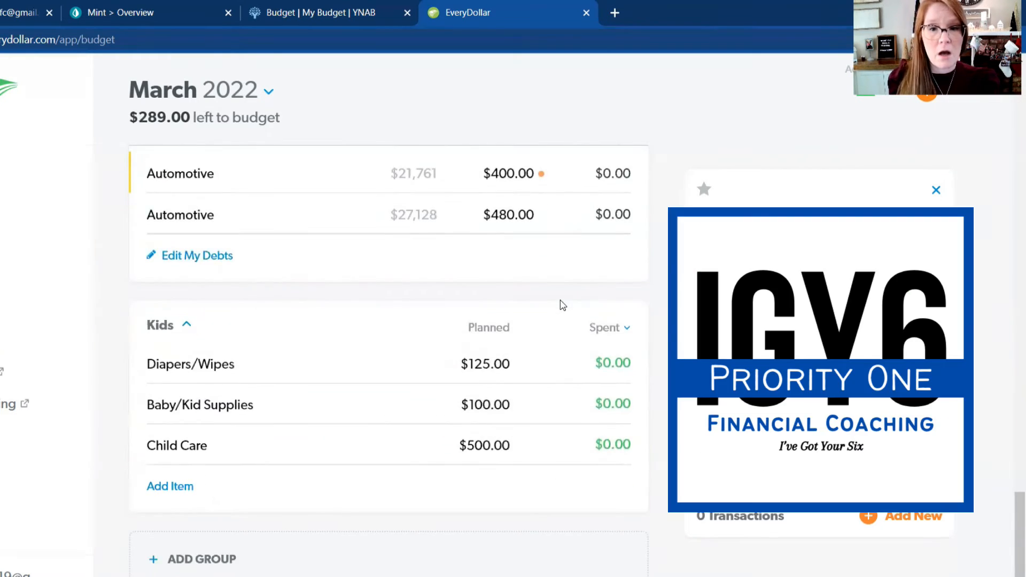
{"action": "scroll", "coordinate": [562, 305], "scroll_direction": "up", "scroll_amount": 1}
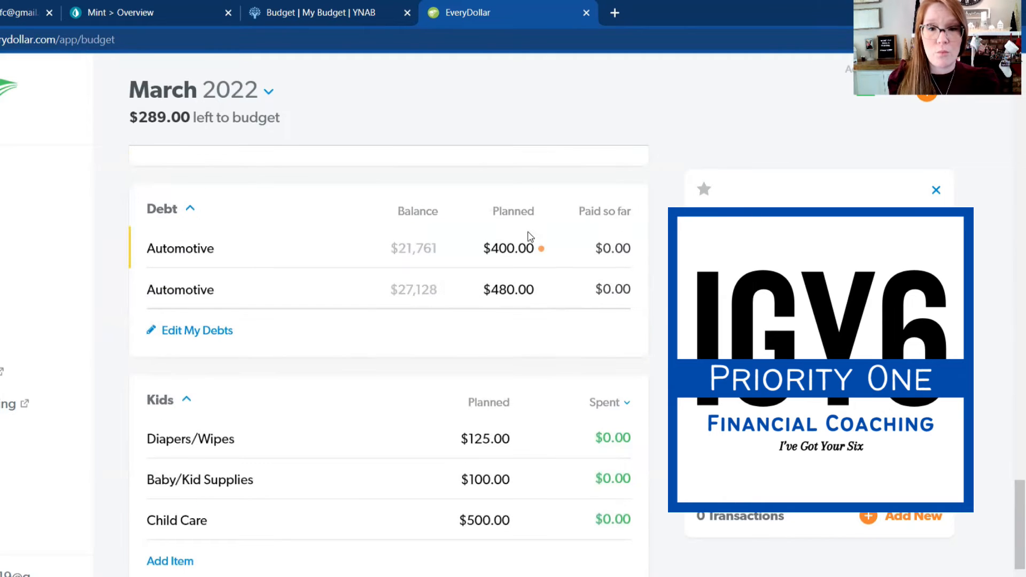
{"action": "left_click", "coordinate": [506, 247]}
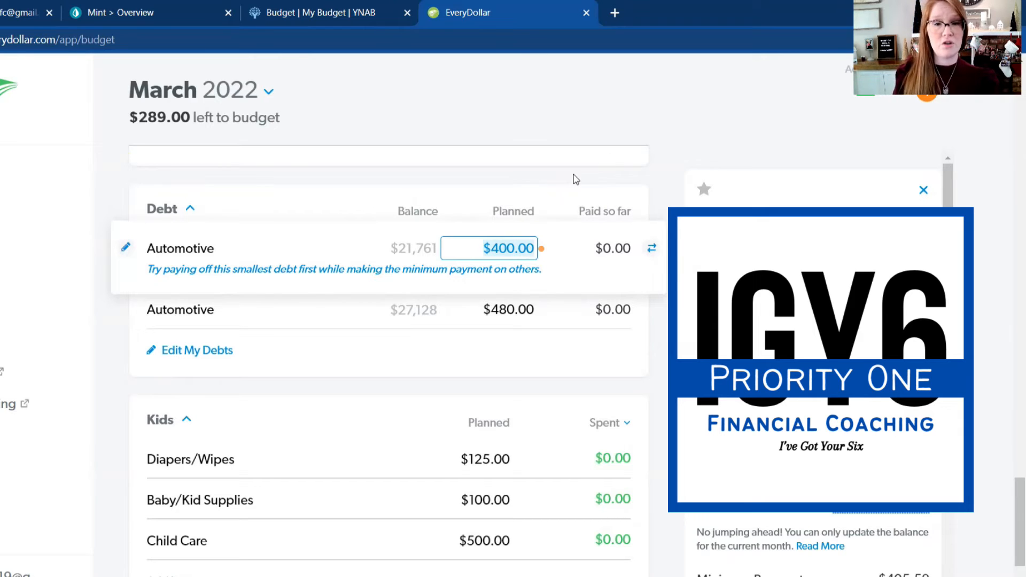
{"action": "left_click", "coordinate": [550, 354]}
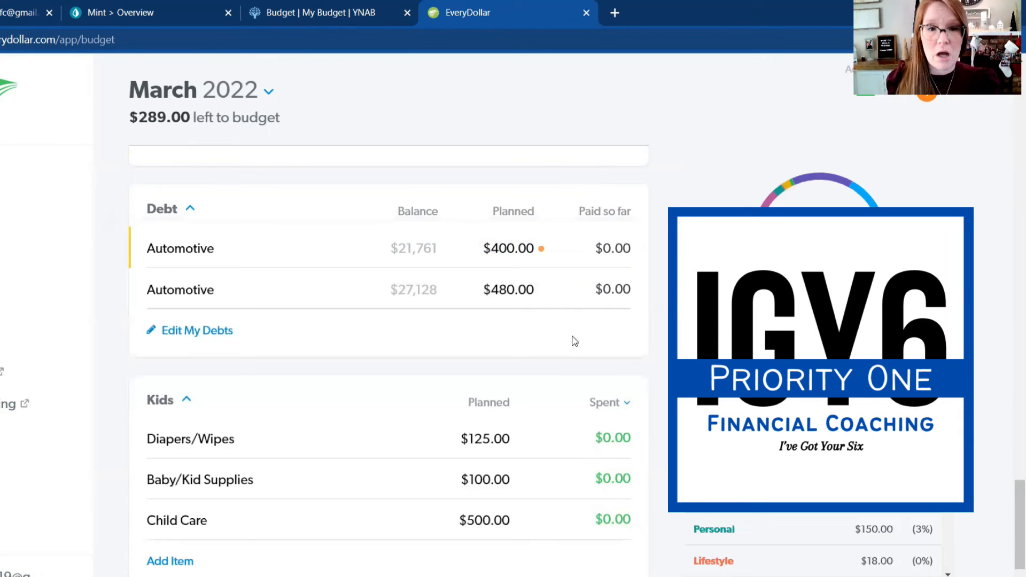
{"action": "left_click", "coordinate": [502, 249]}
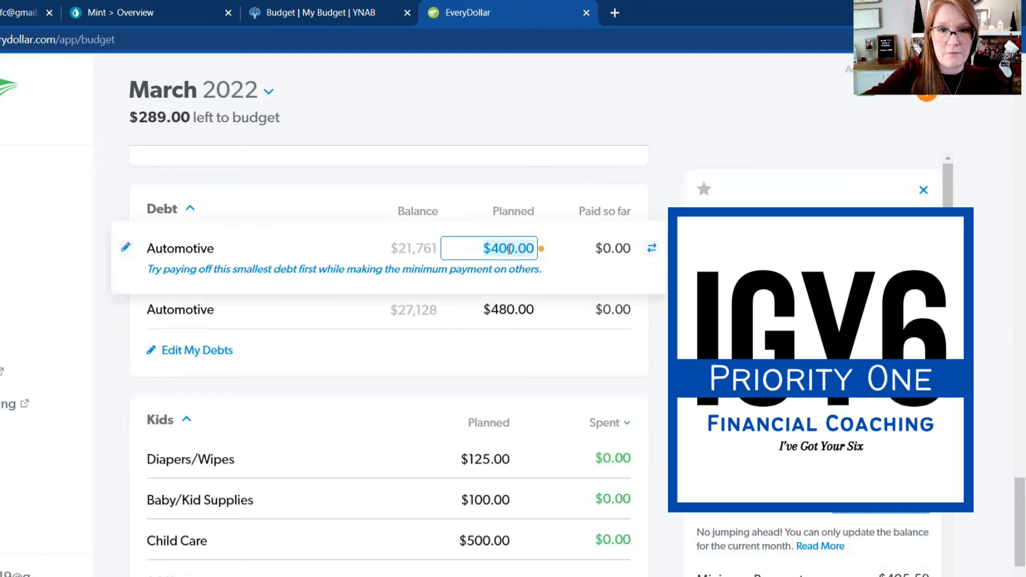
{"action": "type", "text": "500"}
{"action": "key", "text": "Return"}
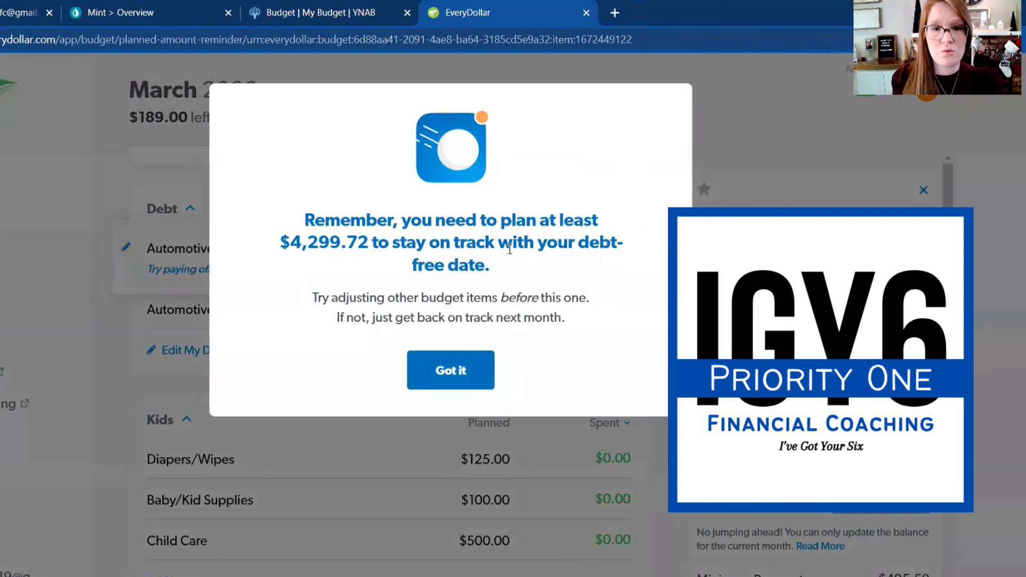
{"action": "left_click", "coordinate": [461, 370]}
{"action": "scroll", "coordinate": [605, 423], "scroll_direction": "up", "scroll_amount": 1}
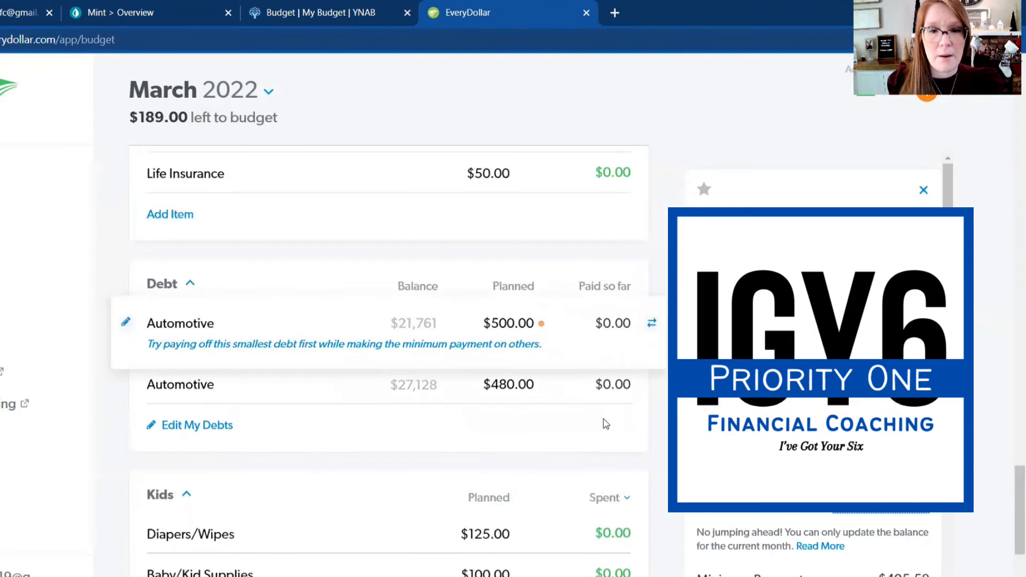
{"action": "left_click", "coordinate": [499, 331]}
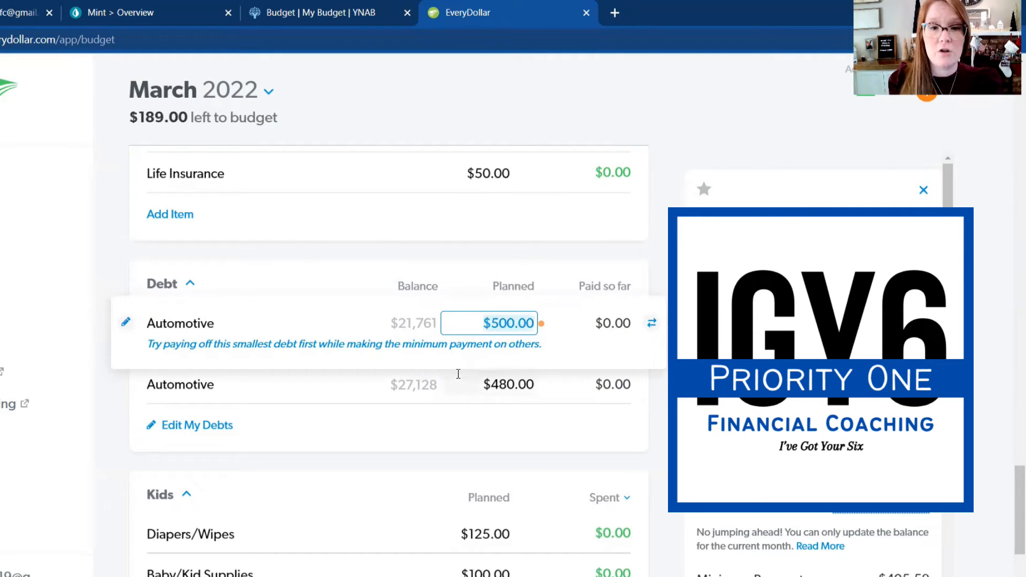
{"action": "scroll", "coordinate": [564, 341], "scroll_direction": "up", "scroll_amount": 4}
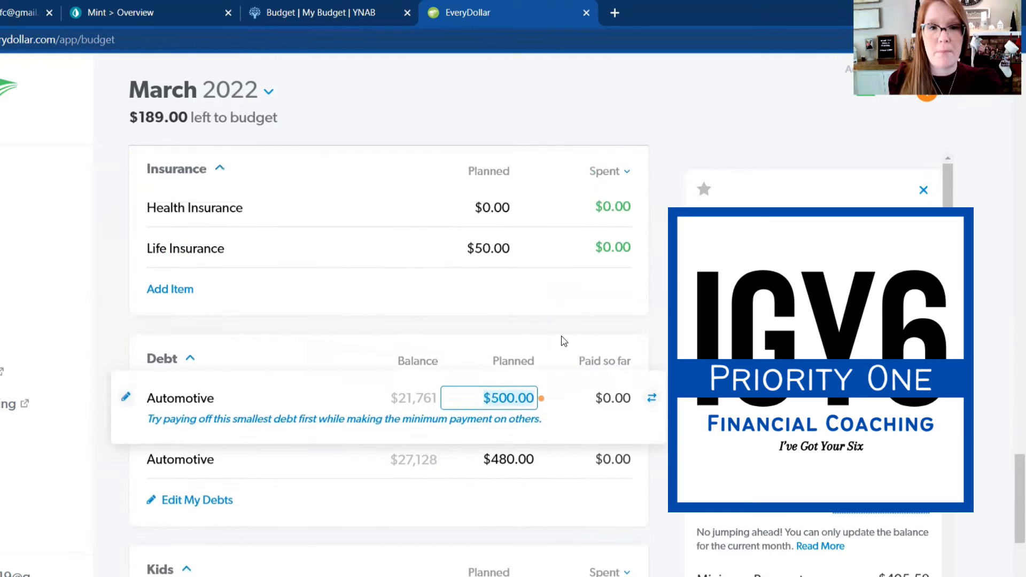
{"action": "scroll", "coordinate": [562, 341], "scroll_direction": "up", "scroll_amount": 4}
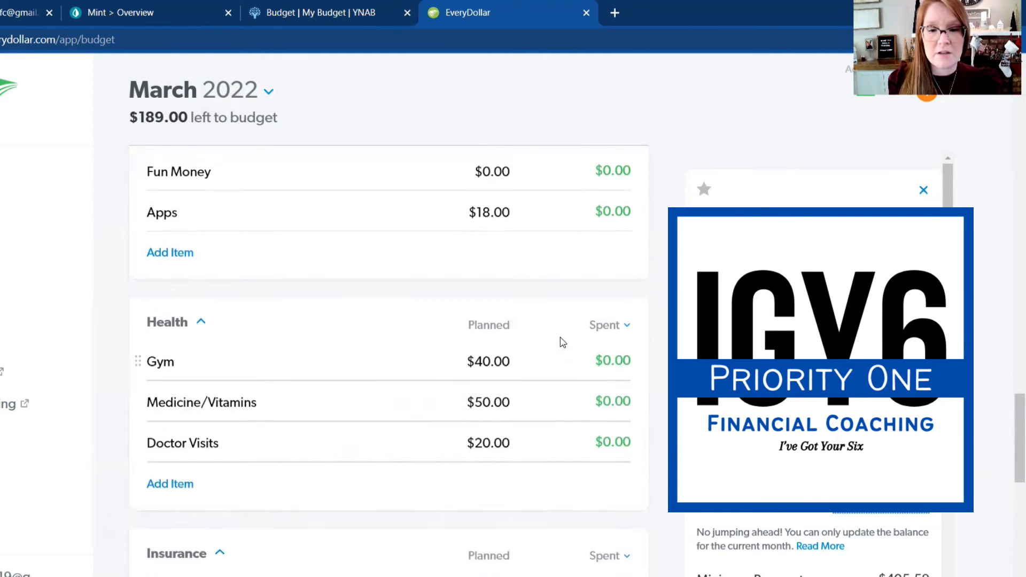
{"action": "scroll", "coordinate": [563, 341], "scroll_direction": "down", "scroll_amount": 4}
{"action": "scroll", "coordinate": [563, 342], "scroll_direction": "down", "scroll_amount": 4}
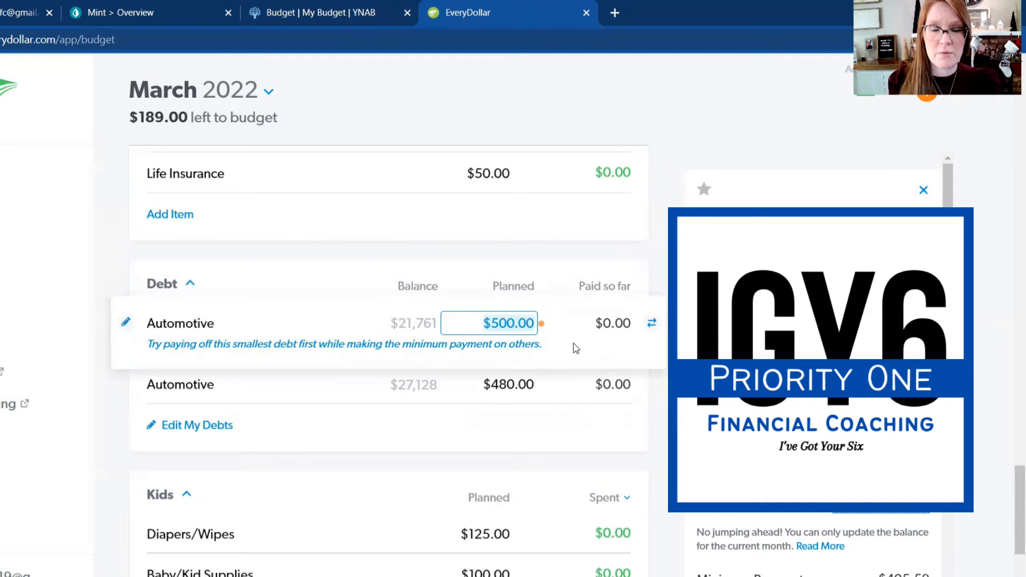
Step: Set the planned amount for Restaurants in the Food group to $50
{"action": "scroll", "coordinate": [574, 344], "scroll_direction": "up", "scroll_amount": 10}
{"action": "scroll", "coordinate": [575, 348], "scroll_direction": "up", "scroll_amount": 5}
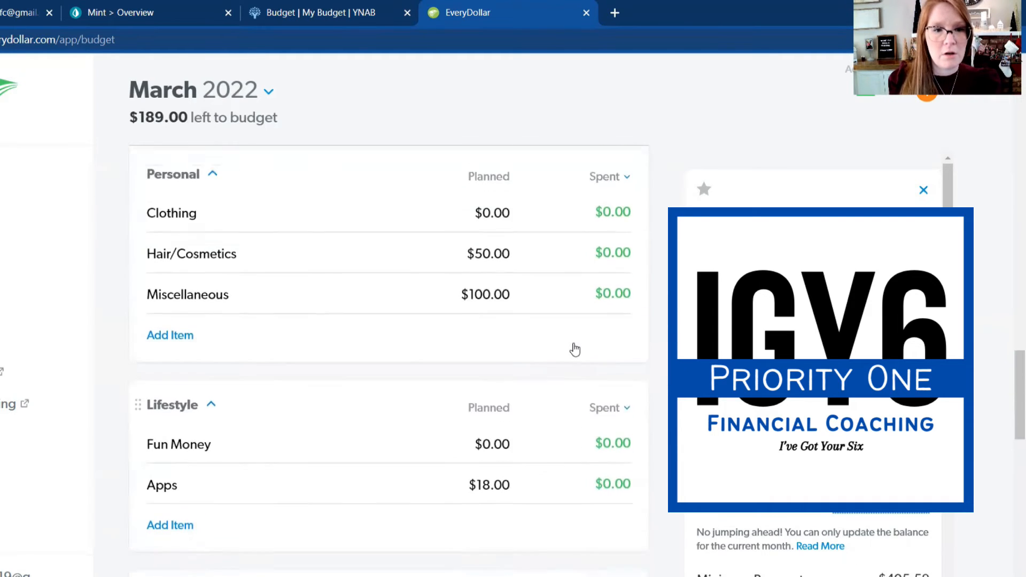
{"action": "scroll", "coordinate": [575, 348], "scroll_direction": "up", "scroll_amount": 3}
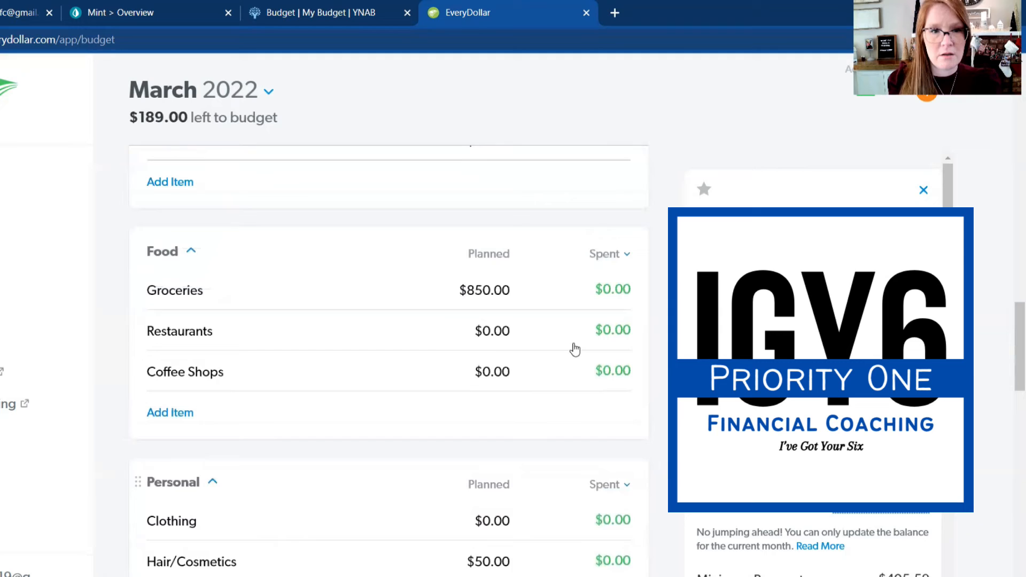
{"action": "left_click", "coordinate": [492, 342]}
{"action": "type", "text": "50"}
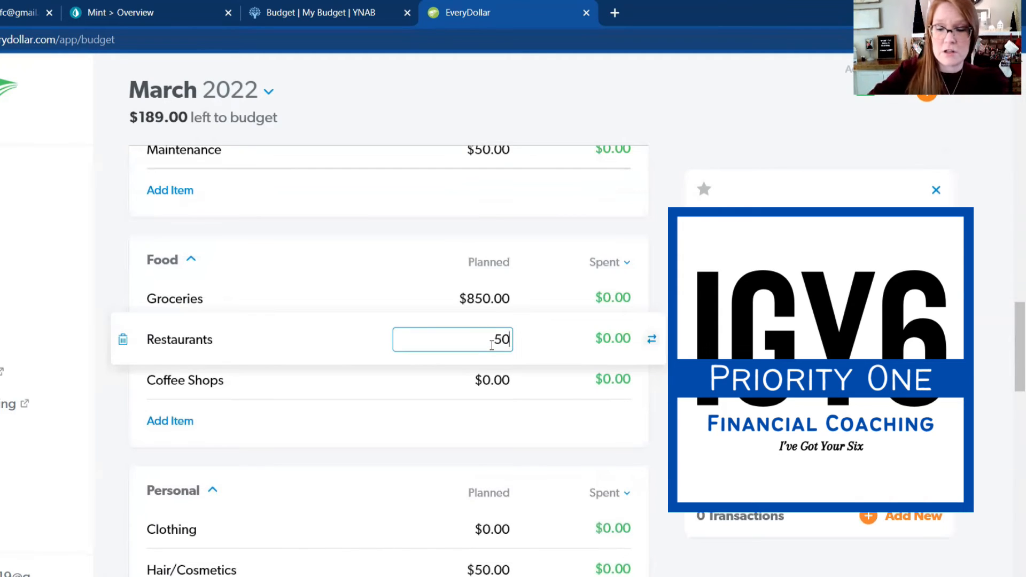
{"action": "key", "text": "Return"}
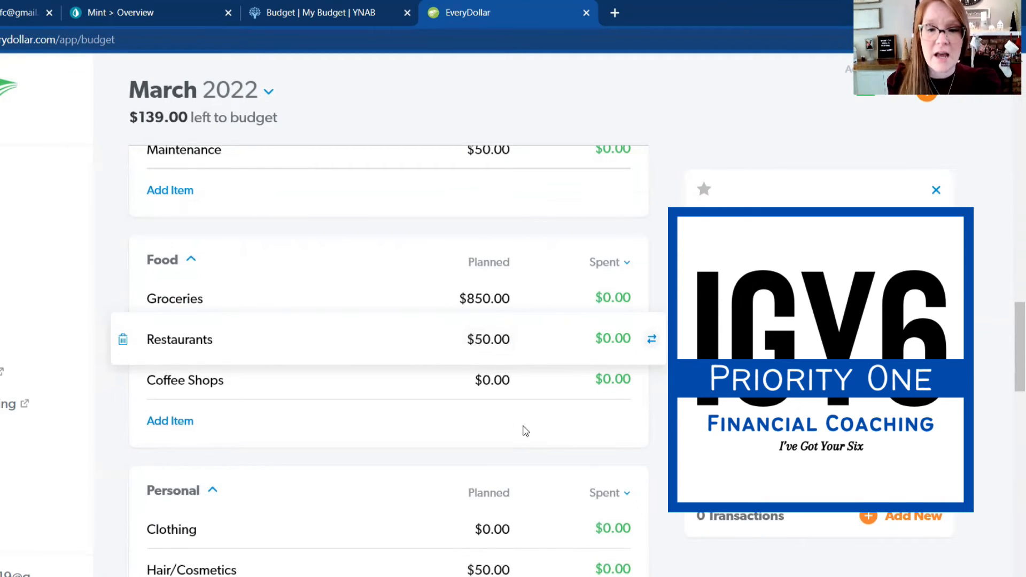
Step: Set the planned amount for Coffee Shops in the Food group to $25
{"action": "left_click", "coordinate": [492, 381]}
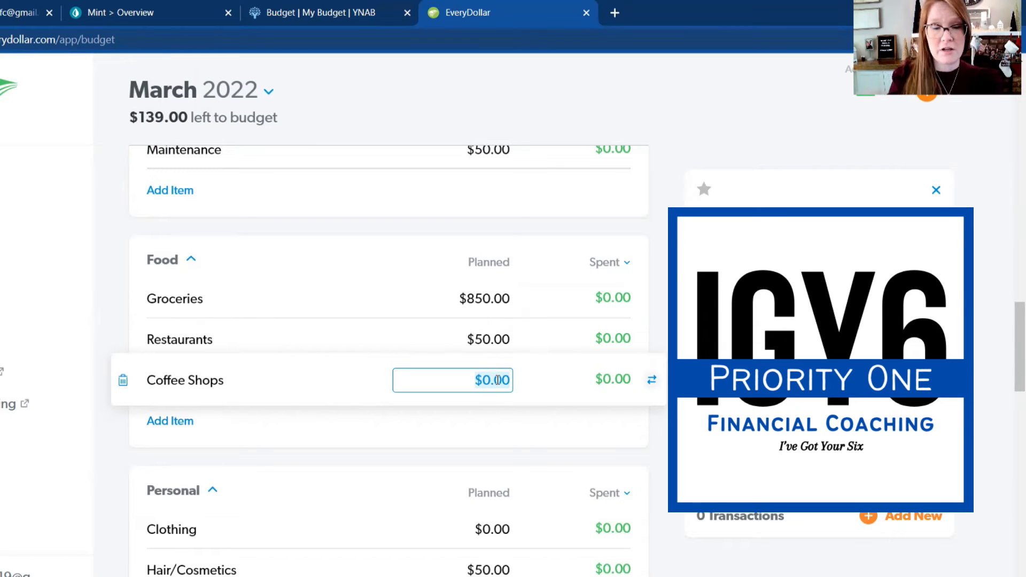
{"action": "type", "text": "25"}
{"action": "key", "text": "Return"}
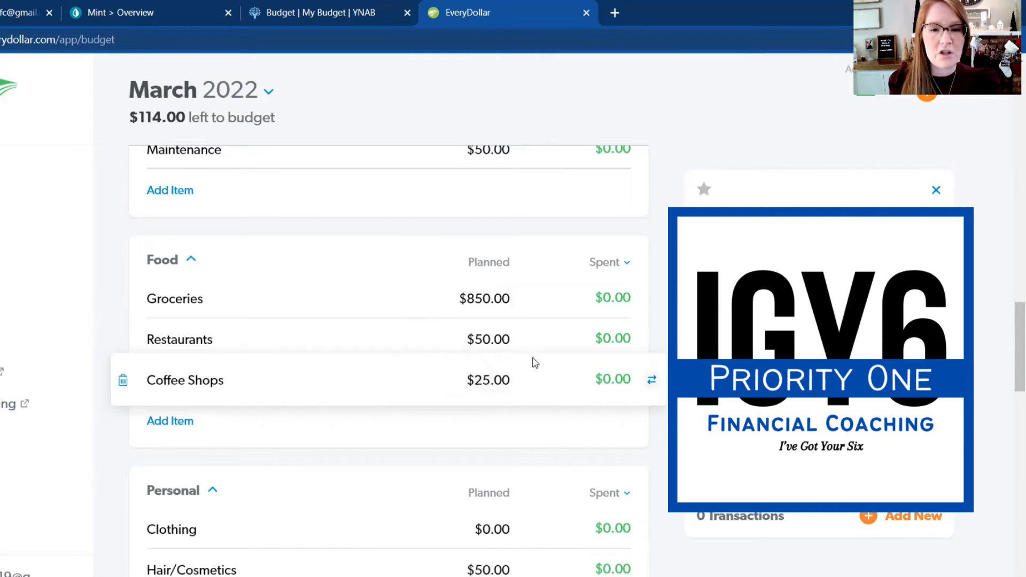
Step: Change the planned amount for Coffee Shops to $20
{"action": "scroll", "coordinate": [529, 376], "scroll_direction": "down", "scroll_amount": 2}
{"action": "scroll", "coordinate": [527, 315], "scroll_direction": "up", "scroll_amount": 2}
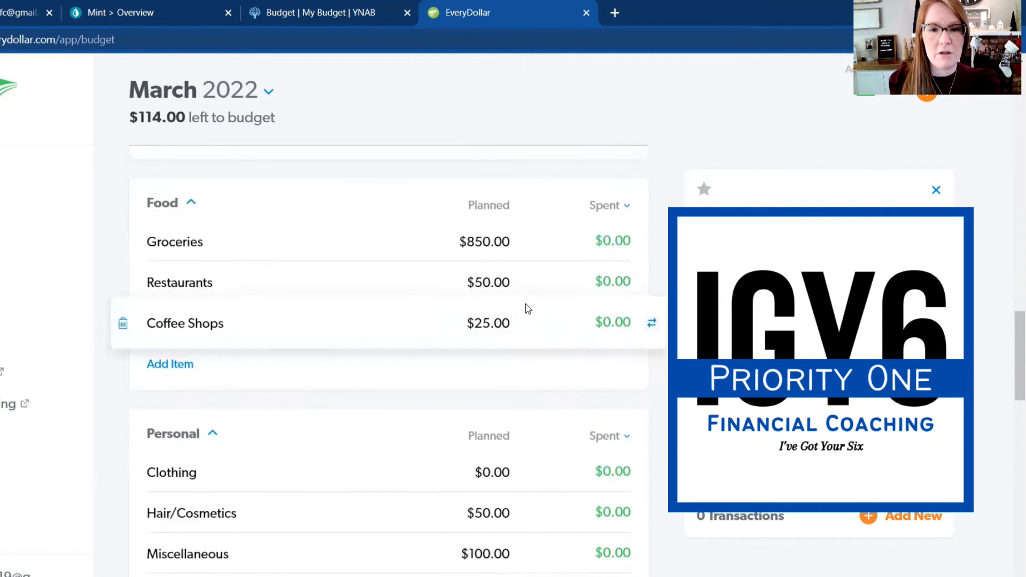
{"action": "left_click", "coordinate": [486, 384]}
{"action": "type", "text": "20"}
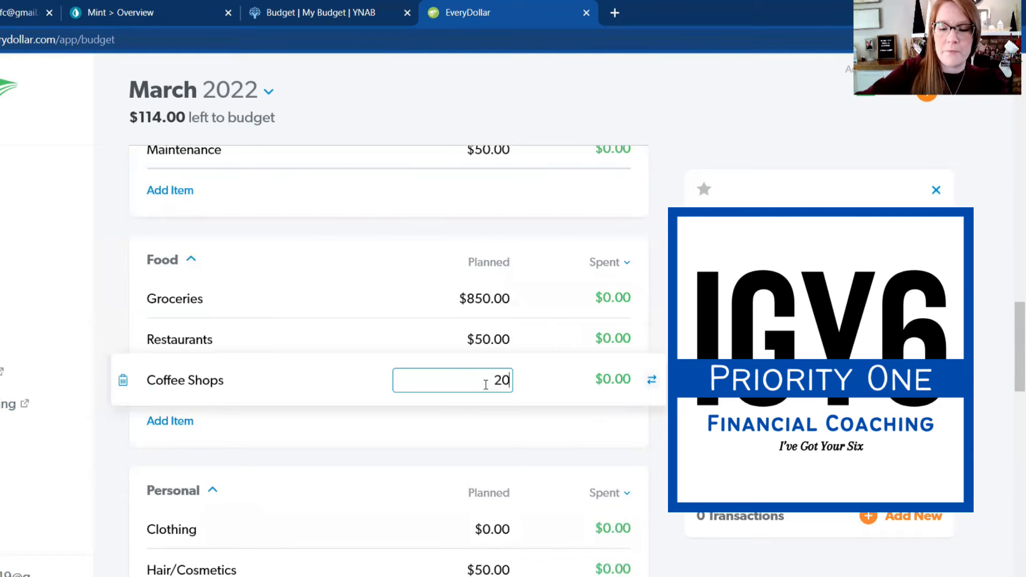
{"action": "key", "text": "Return"}
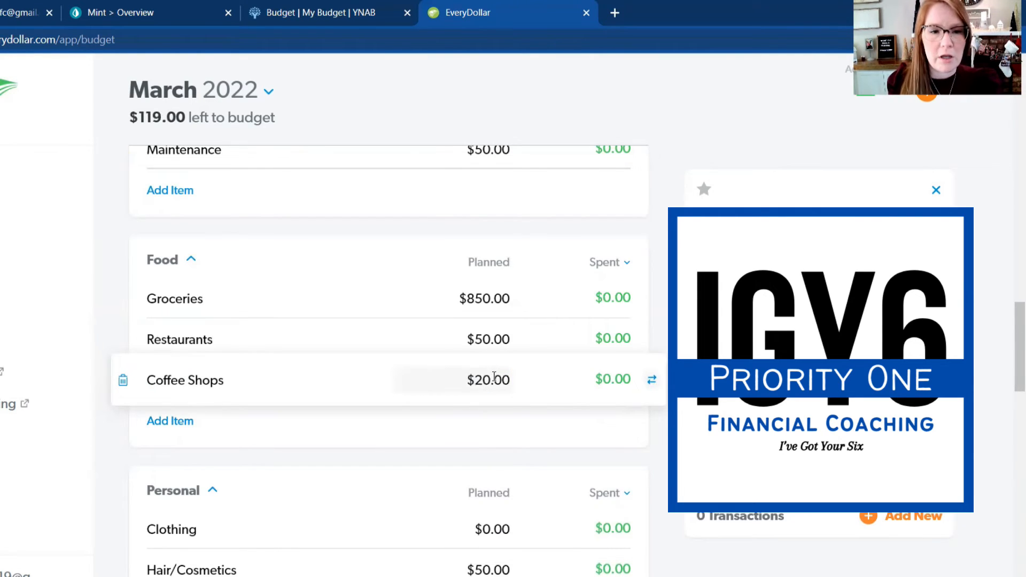
Step: Set the planned payment for the Automotive debt with the $21,761 balance to $619 and dismiss the debt-free date reminder
{"action": "scroll", "coordinate": [486, 384], "scroll_direction": "down", "scroll_amount": 2}
{"action": "scroll", "coordinate": [551, 257], "scroll_direction": "down", "scroll_amount": 3}
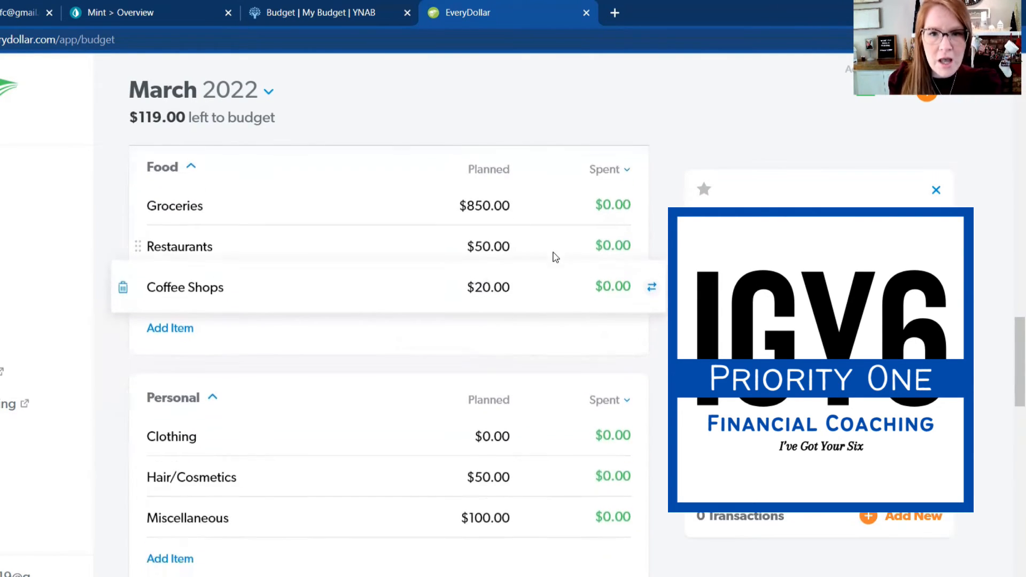
{"action": "scroll", "coordinate": [556, 258], "scroll_direction": "down", "scroll_amount": 3}
{"action": "scroll", "coordinate": [555, 257], "scroll_direction": "up", "scroll_amount": 1}
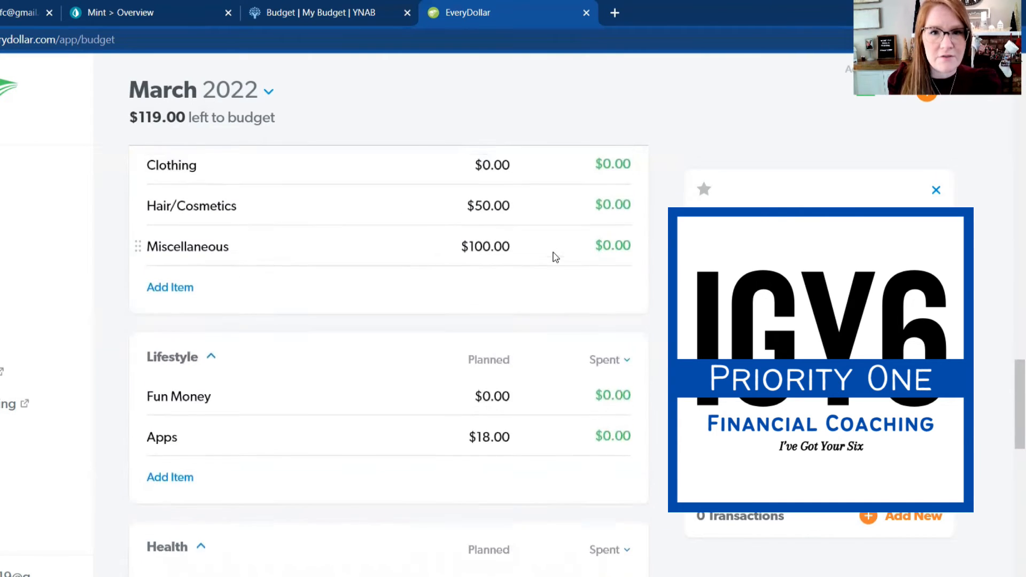
{"action": "scroll", "coordinate": [556, 257], "scroll_direction": "down", "scroll_amount": 5}
{"action": "scroll", "coordinate": [556, 257], "scroll_direction": "down", "scroll_amount": 4}
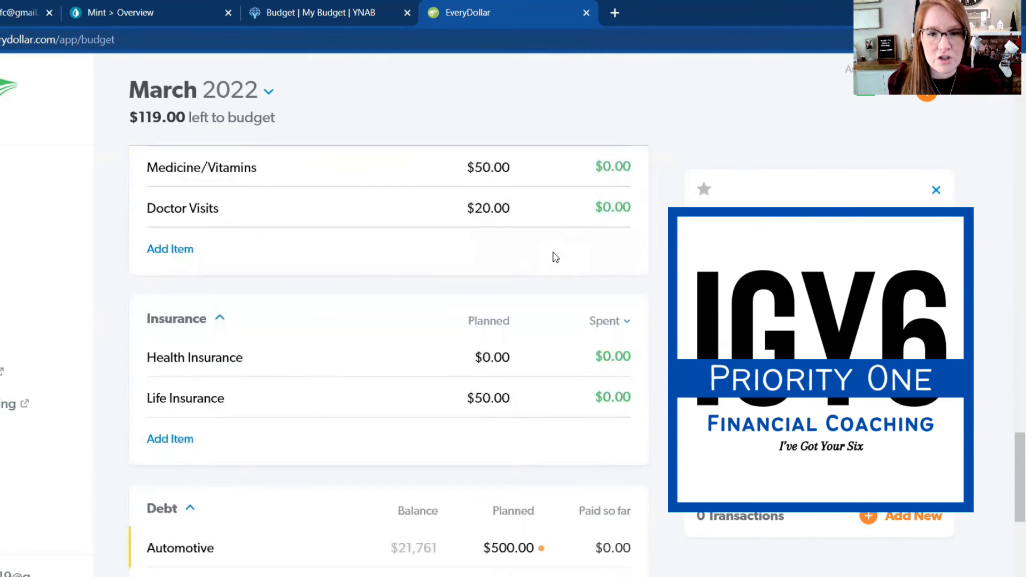
{"action": "scroll", "coordinate": [554, 259], "scroll_direction": "down", "scroll_amount": 8}
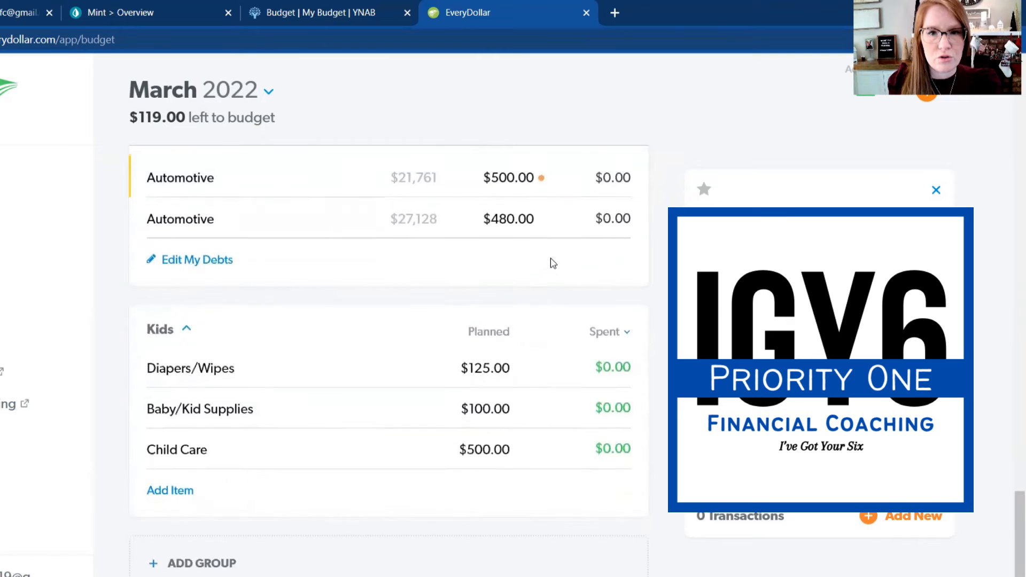
{"action": "scroll", "coordinate": [550, 262], "scroll_direction": "up", "scroll_amount": 3}
{"action": "left_click", "coordinate": [496, 242]}
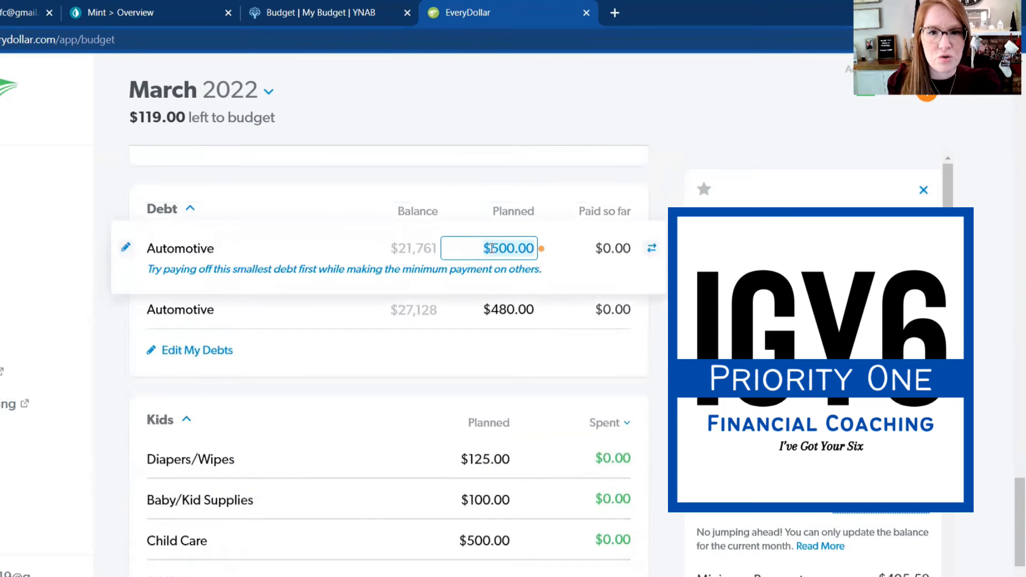
{"action": "left_click", "coordinate": [519, 248]}
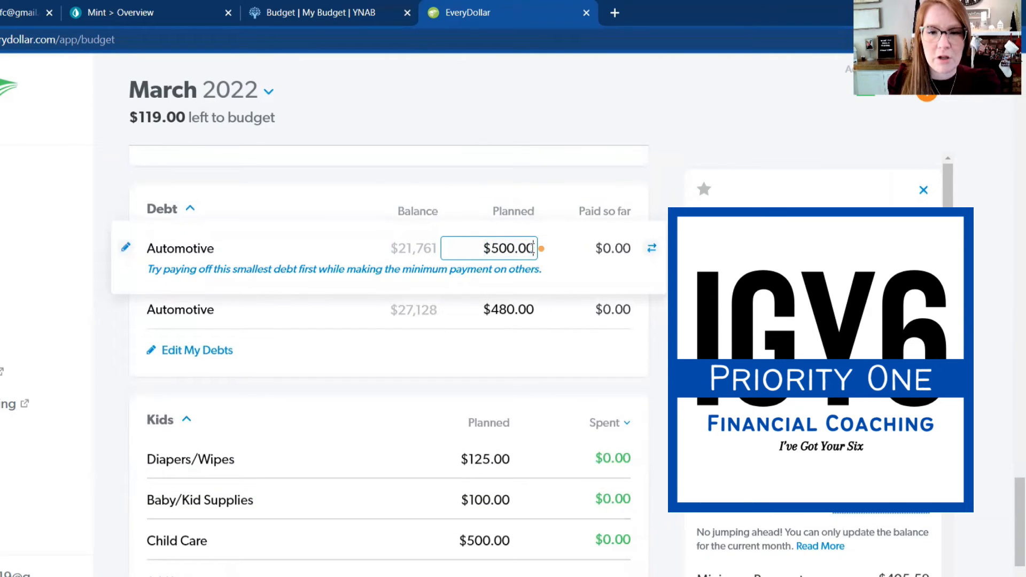
{"action": "left_click_drag", "start_coordinate": [534, 248], "coordinate": [494, 249]}
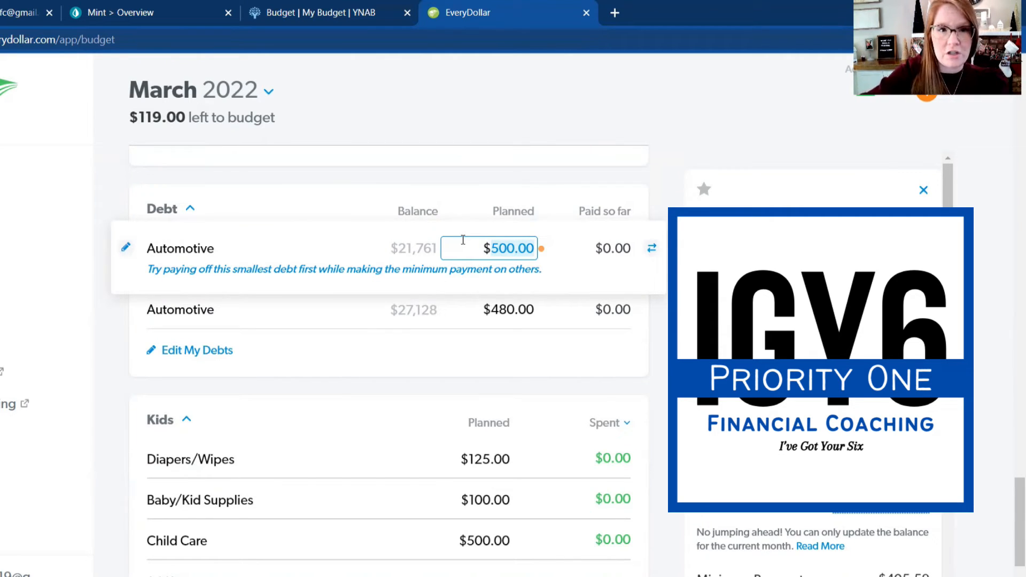
{"action": "type", "text": "619"}
{"action": "key", "text": "Return"}
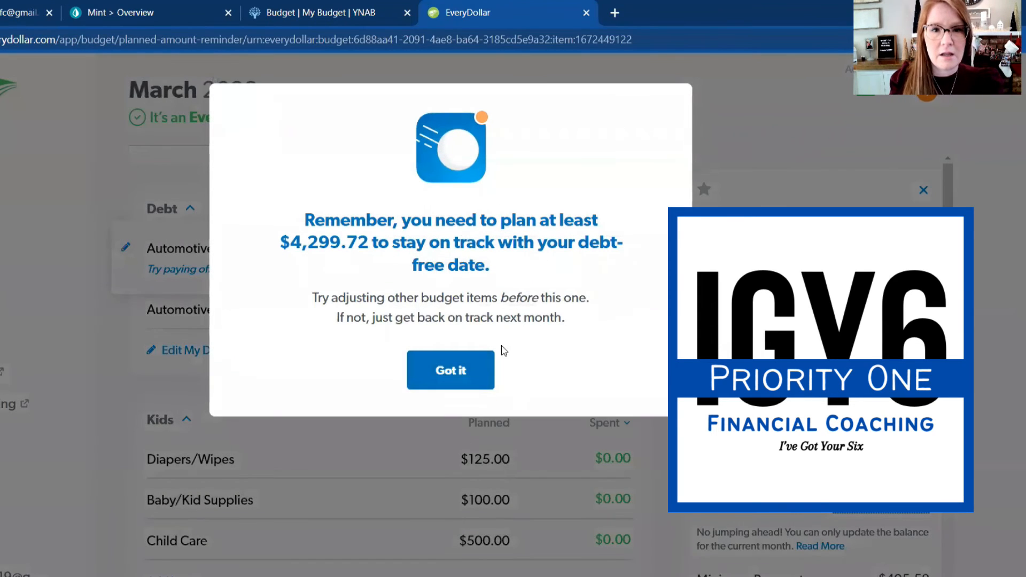
{"action": "left_click", "coordinate": [470, 370]}
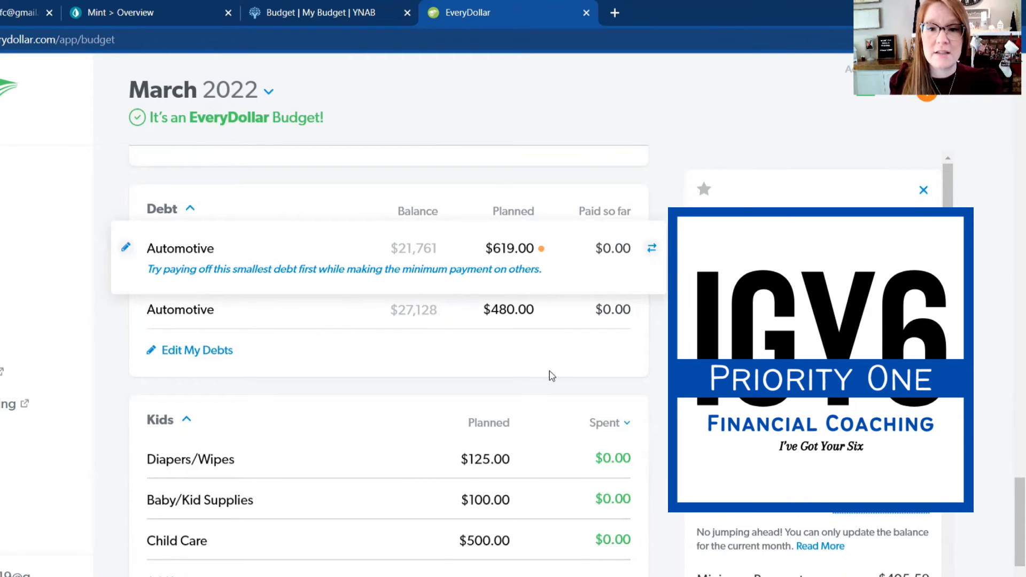
Step: Close the debt details and review each category's planned amount and income percentage in the budget summary, from Giving through Kids
{"action": "scroll", "coordinate": [646, 176], "scroll_direction": "up", "scroll_amount": 15}
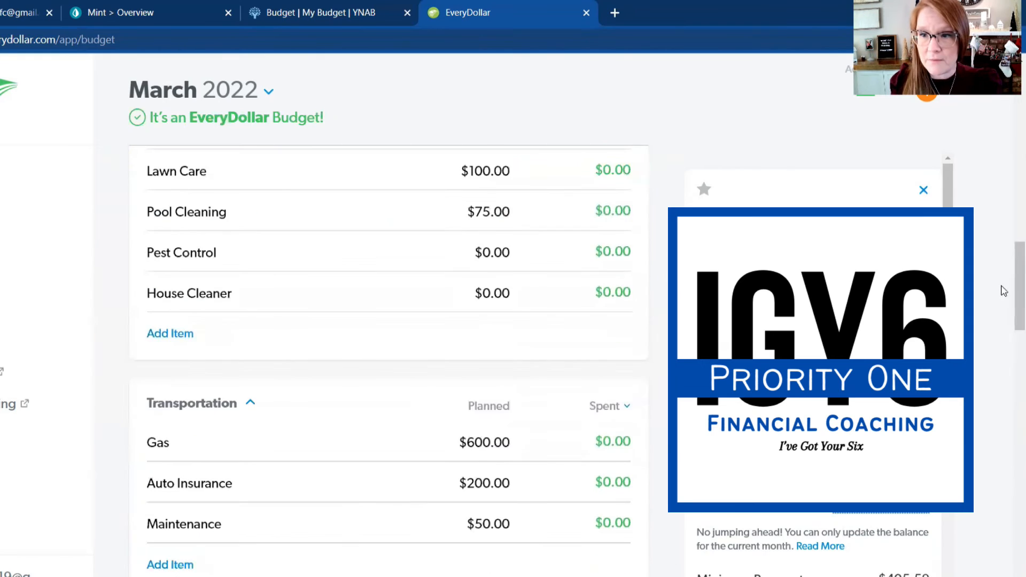
{"action": "scroll", "coordinate": [1009, 199], "scroll_direction": "up", "scroll_amount": 8}
{"action": "left_click", "coordinate": [924, 190]}
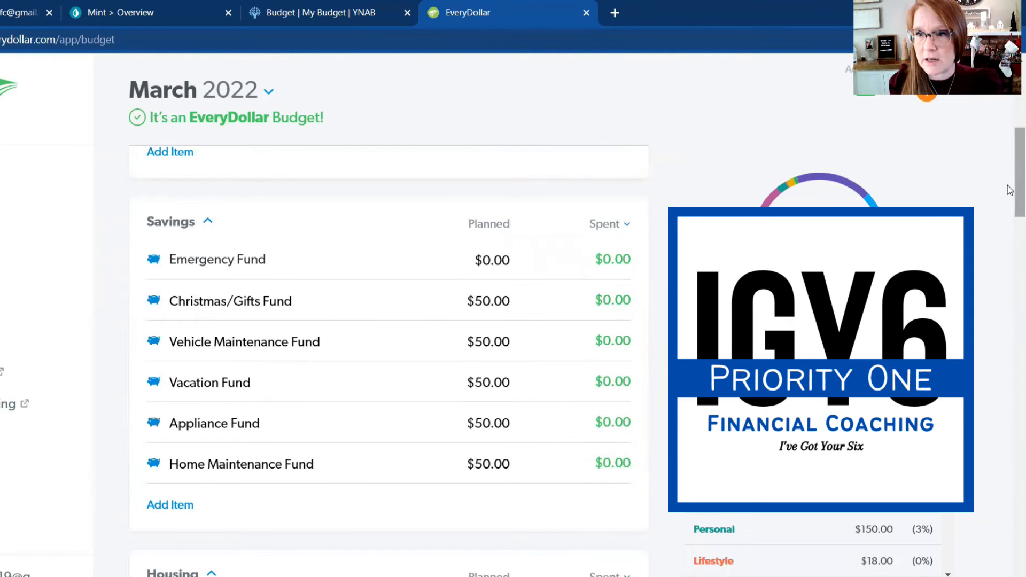
{"action": "scroll", "coordinate": [1009, 127], "scroll_direction": "up", "scroll_amount": 6}
{"action": "scroll", "coordinate": [1009, 127], "scroll_direction": "up", "scroll_amount": 2}
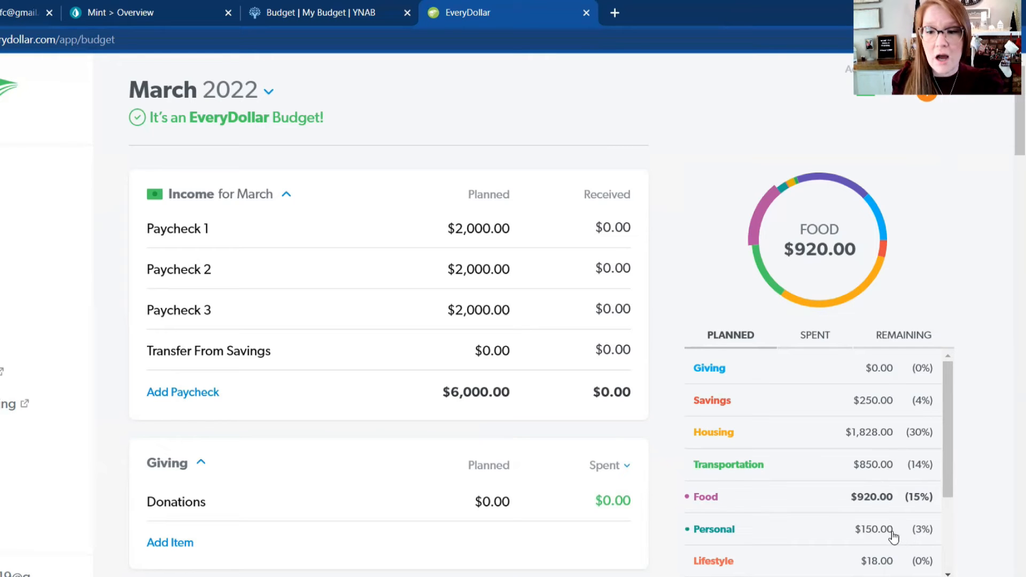
{"action": "scroll", "coordinate": [891, 537], "scroll_direction": "down", "scroll_amount": 2}
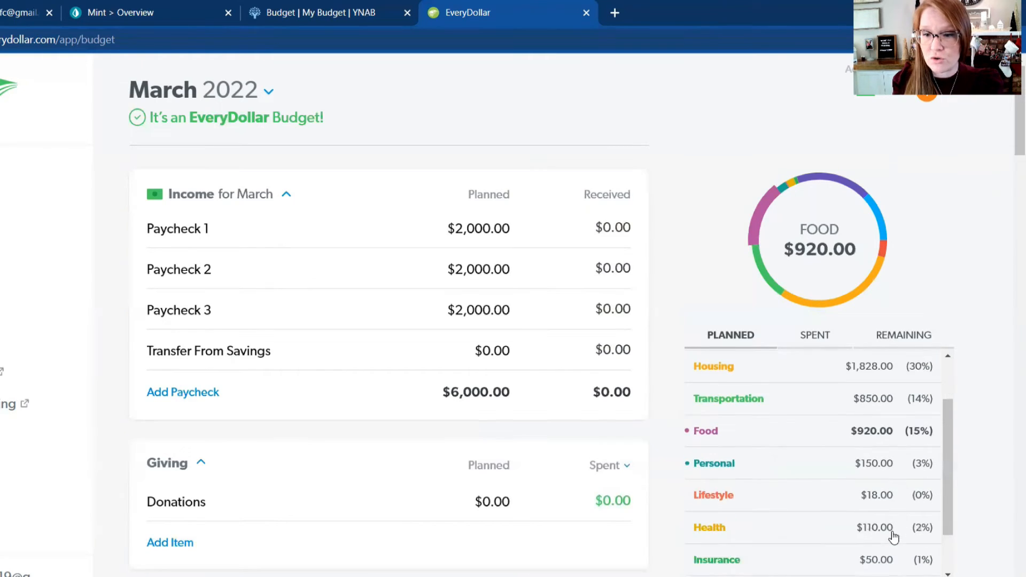
{"action": "scroll", "coordinate": [886, 488], "scroll_direction": "down", "scroll_amount": 1}
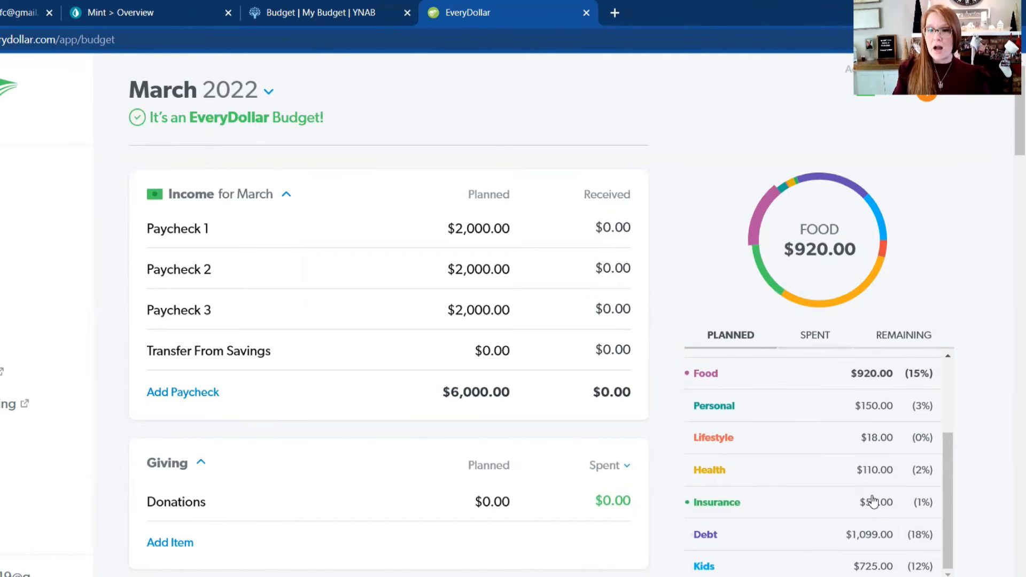
{"action": "scroll", "coordinate": [871, 481], "scroll_direction": "up", "scroll_amount": 3}
{"action": "scroll", "coordinate": [866, 458], "scroll_direction": "down", "scroll_amount": 2}
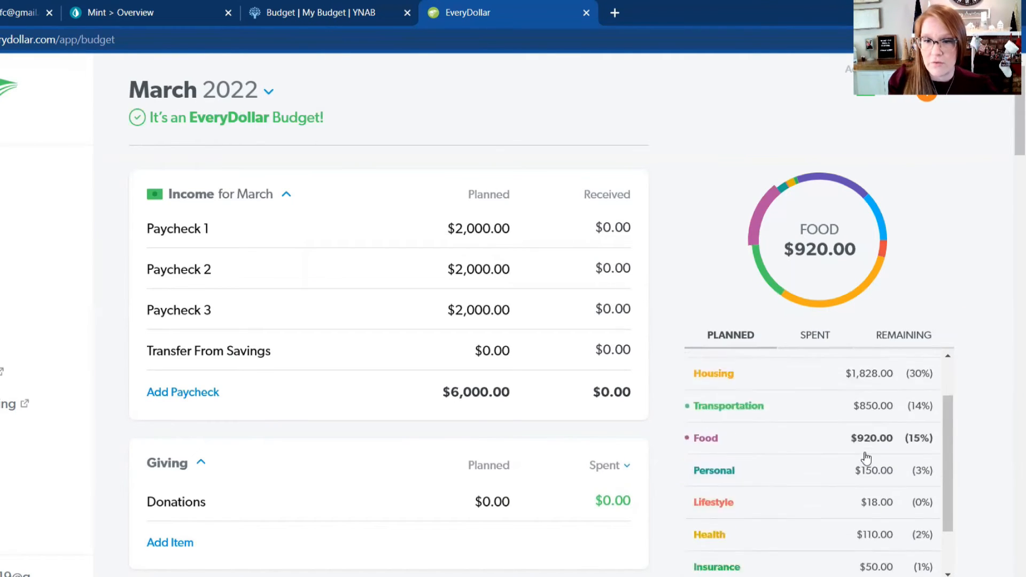
{"action": "scroll", "coordinate": [866, 458], "scroll_direction": "down", "scroll_amount": 2}
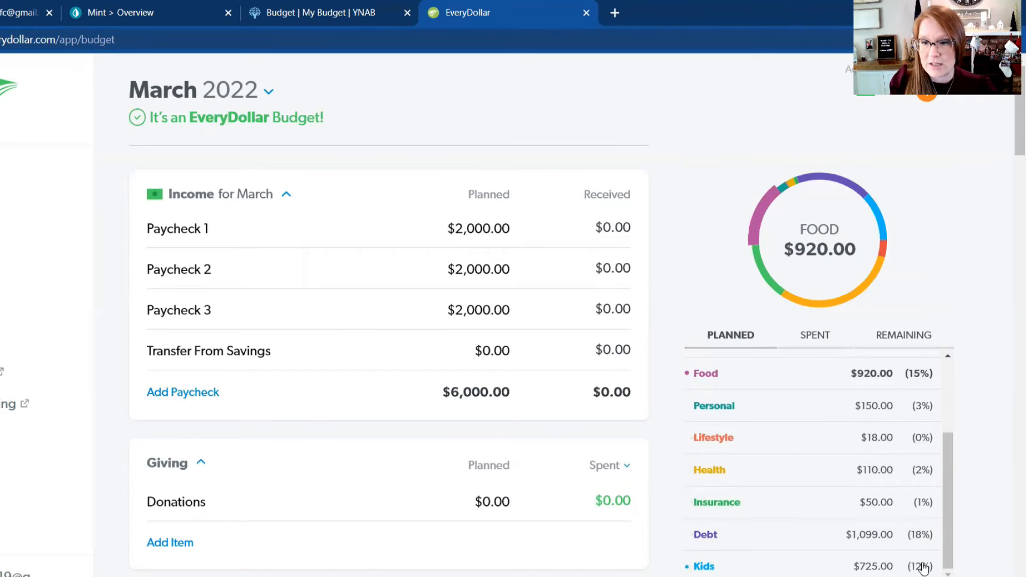
{"action": "scroll", "coordinate": [931, 525], "scroll_direction": "up", "scroll_amount": 3}
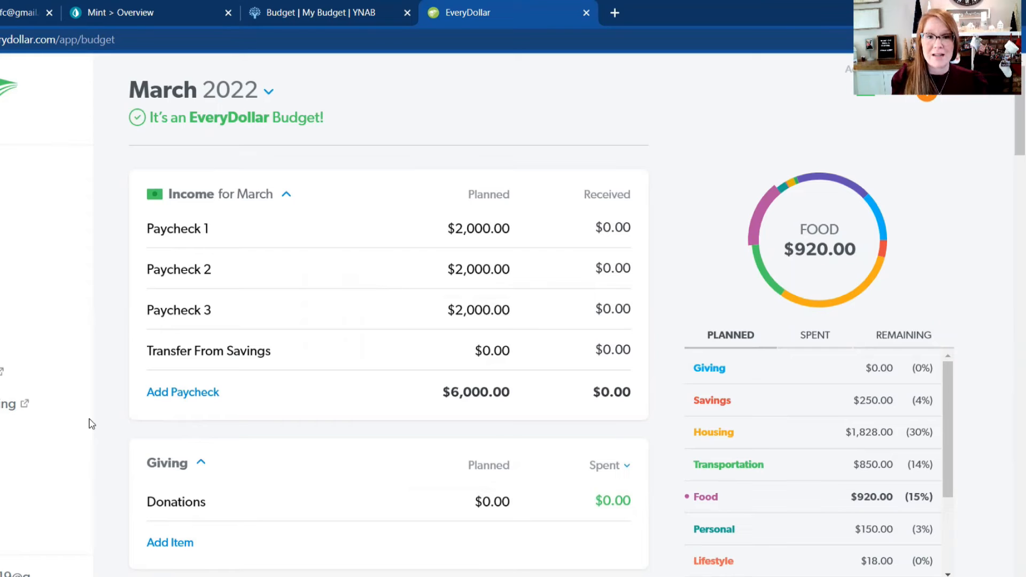
Step: View the Spent and Remaining display choices for the Giving group, and check the same column in the Savings and Housing groups
{"action": "scroll", "coordinate": [156, 404], "scroll_direction": "down", "scroll_amount": 2}
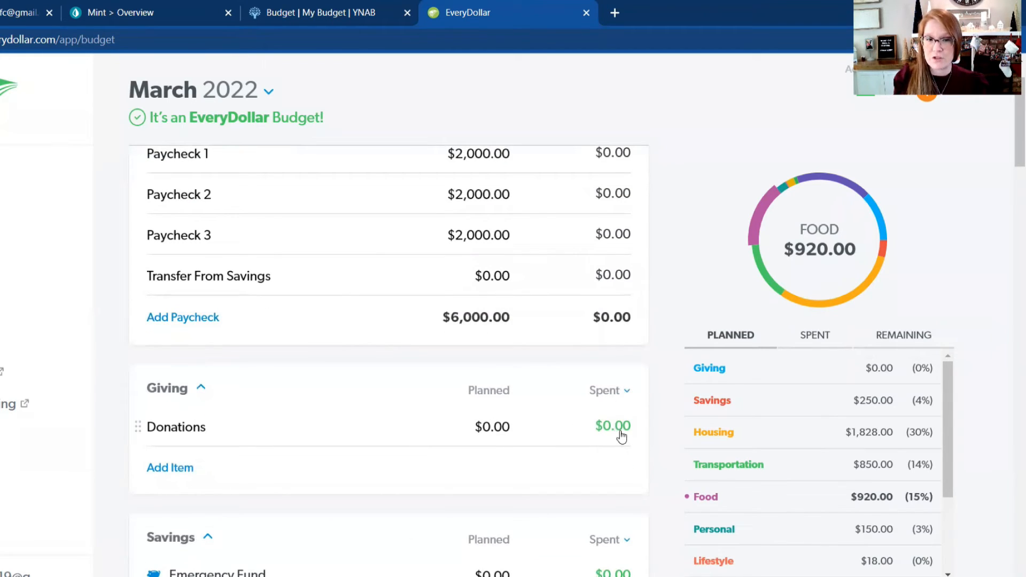
{"action": "left_click", "coordinate": [621, 394]}
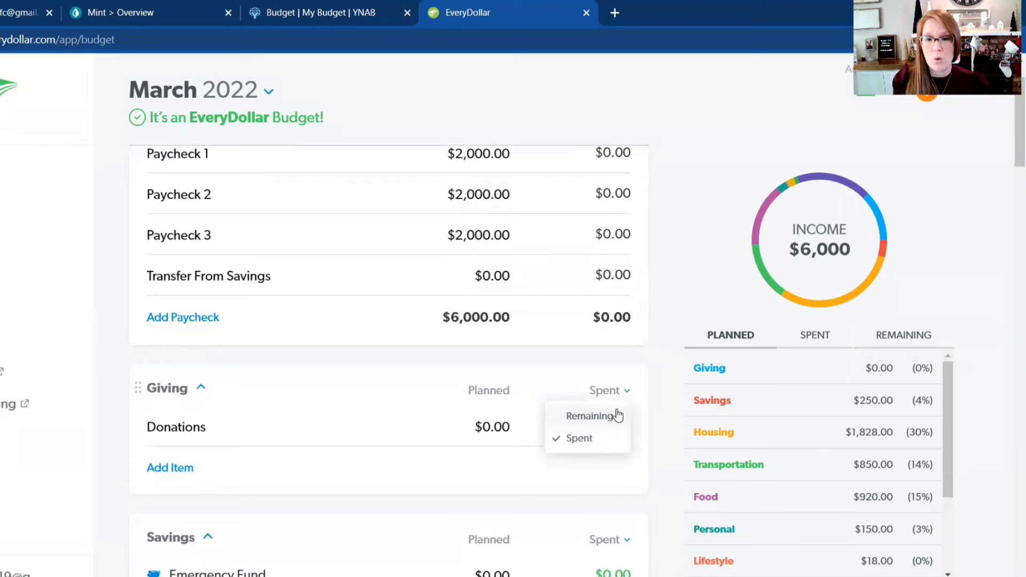
{"action": "scroll", "coordinate": [575, 360], "scroll_direction": "down", "scroll_amount": 10}
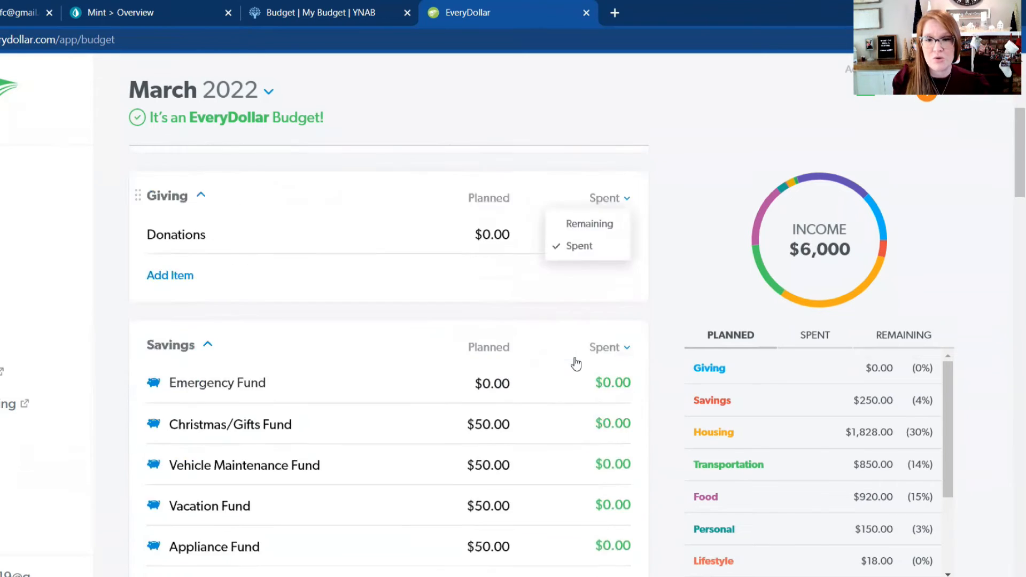
{"action": "scroll", "coordinate": [587, 350], "scroll_direction": "down", "scroll_amount": 3}
{"action": "scroll", "coordinate": [620, 206], "scroll_direction": "up", "scroll_amount": 1}
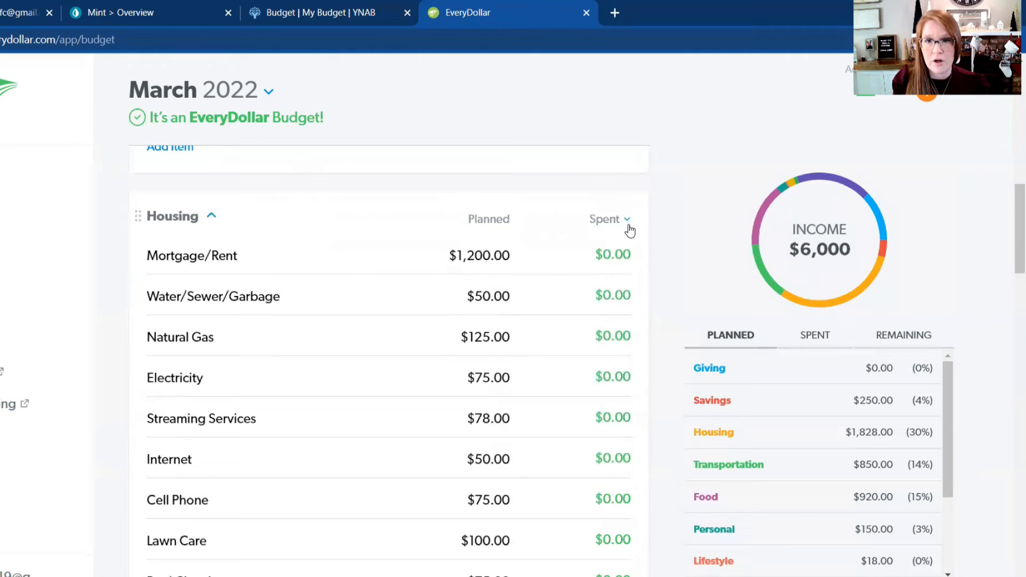
Step: Switch the Housing group from Spent to Remaining and check the remaining amounts from Housing through Food
{"action": "left_click", "coordinate": [625, 221]}
{"action": "left_click", "coordinate": [619, 244]}
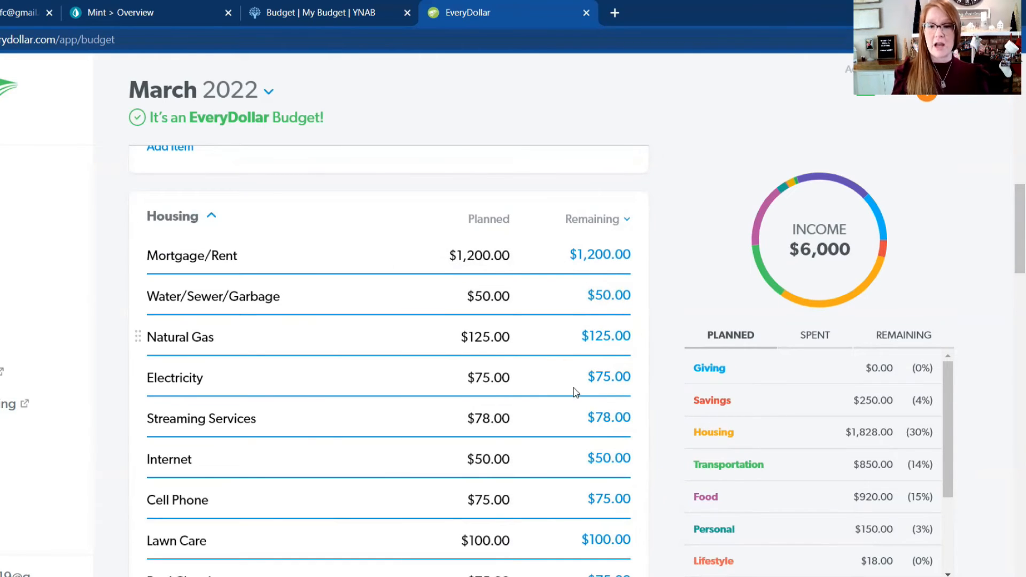
{"action": "scroll", "coordinate": [180, 328], "scroll_direction": "down", "scroll_amount": 1}
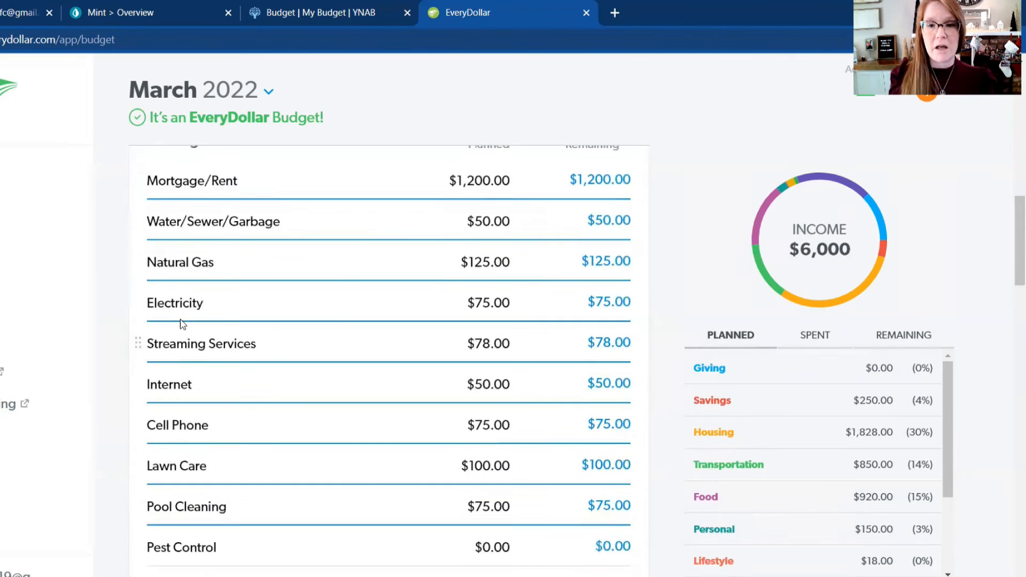
{"action": "scroll", "coordinate": [227, 324], "scroll_direction": "down", "scroll_amount": 9}
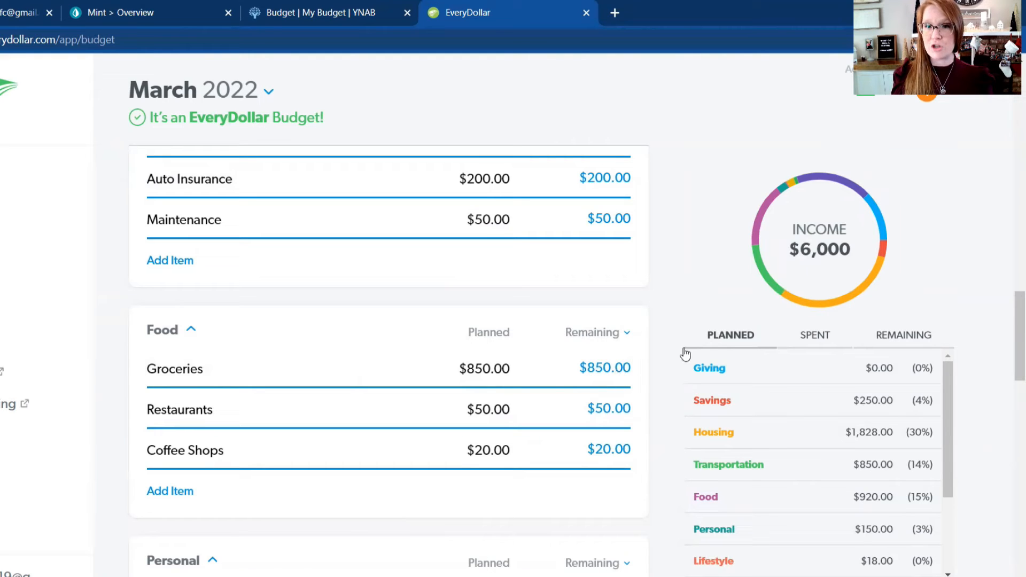
{"action": "scroll", "coordinate": [603, 398], "scroll_direction": "down", "scroll_amount": 1}
{"action": "scroll", "coordinate": [602, 395], "scroll_direction": "down", "scroll_amount": 8}
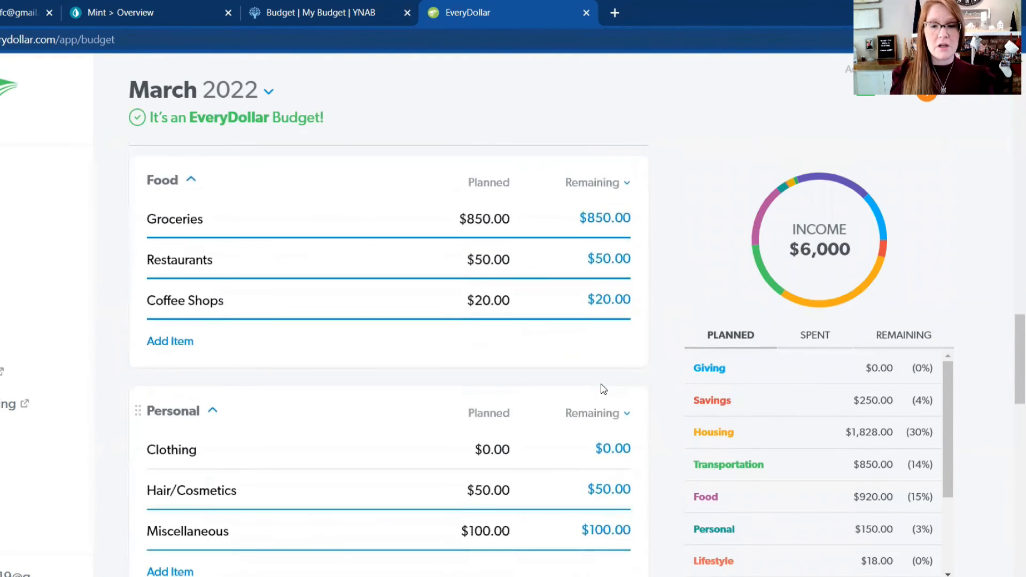
Step: Review the remaining amounts in the Lifestyle, Health, Insurance and Kids groups and the planned Debt payments
{"action": "scroll", "coordinate": [601, 385], "scroll_direction": "down", "scroll_amount": 3}
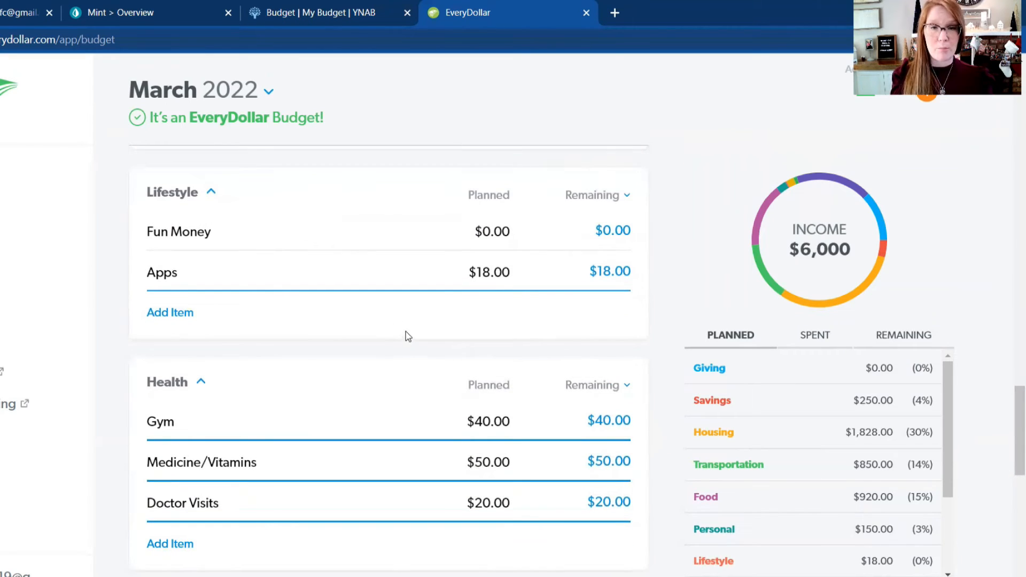
{"action": "scroll", "coordinate": [408, 336], "scroll_direction": "down", "scroll_amount": 2}
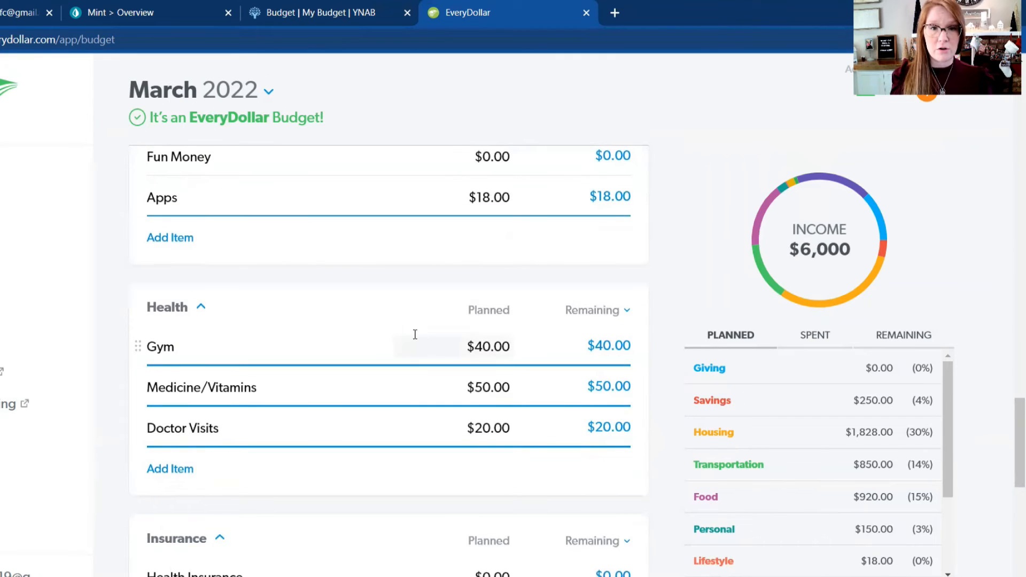
{"action": "scroll", "coordinate": [409, 331], "scroll_direction": "down", "scroll_amount": 3}
{"action": "scroll", "coordinate": [403, 324], "scroll_direction": "down", "scroll_amount": 2}
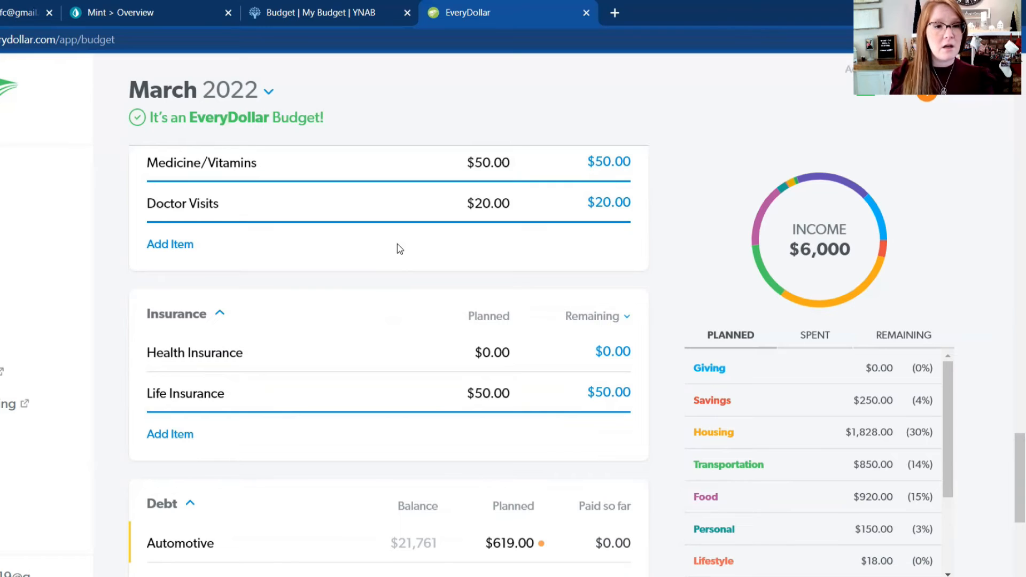
{"action": "scroll", "coordinate": [397, 244], "scroll_direction": "down", "scroll_amount": 5}
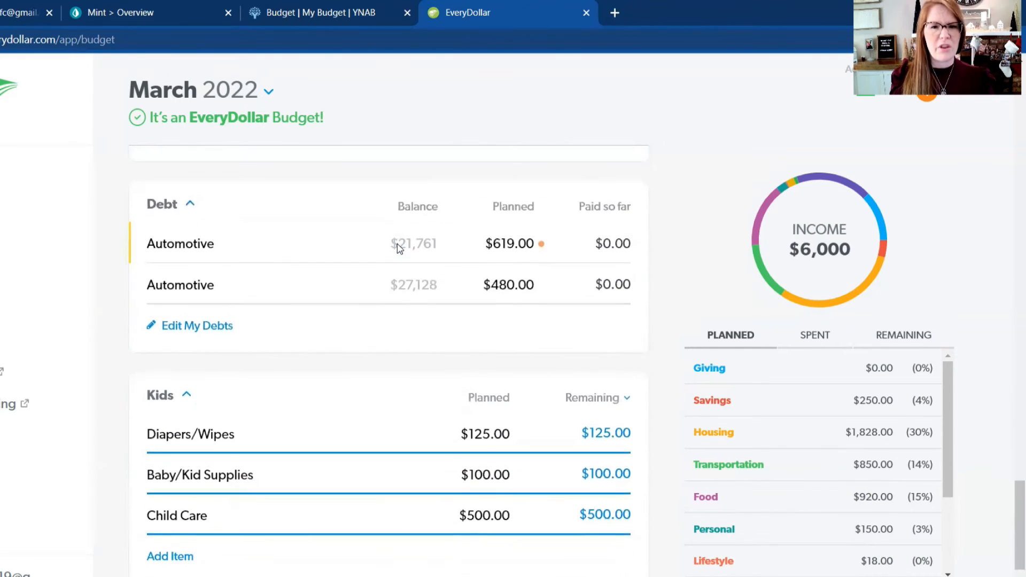
{"action": "scroll", "coordinate": [399, 248], "scroll_direction": "down", "scroll_amount": 2}
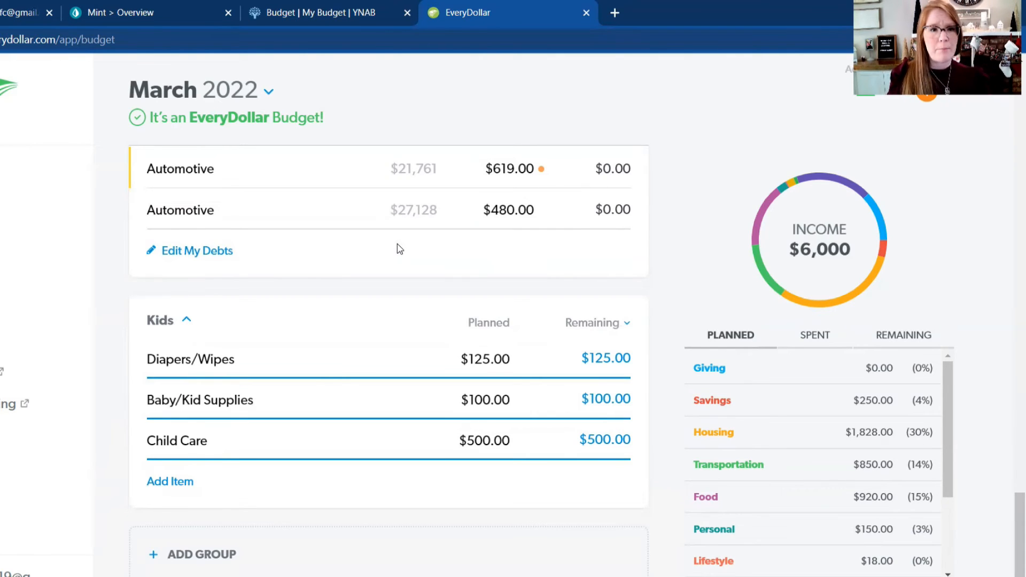
{"action": "scroll", "coordinate": [397, 244], "scroll_direction": "down", "scroll_amount": 3}
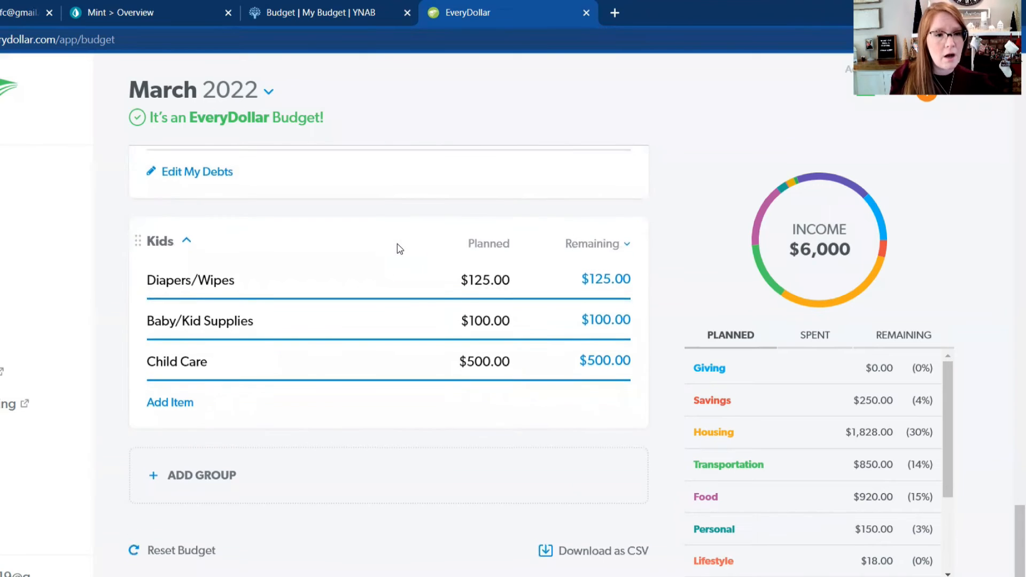
Step: Highlight Food in the budget summary chart, then look back through the groups up to the March income
{"action": "left_click", "coordinate": [751, 240]}
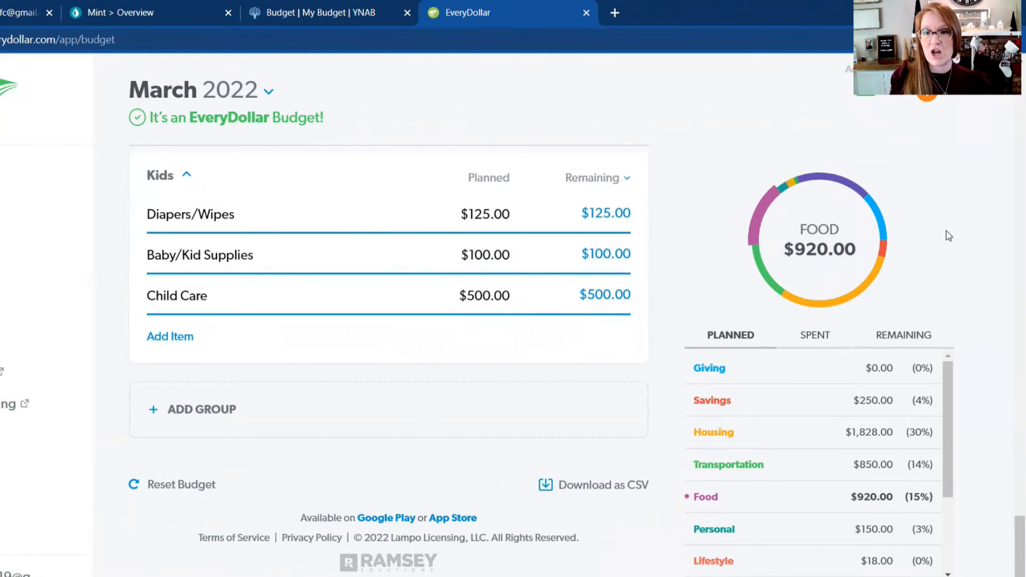
{"action": "scroll", "coordinate": [1002, 484], "scroll_direction": "up", "scroll_amount": 6}
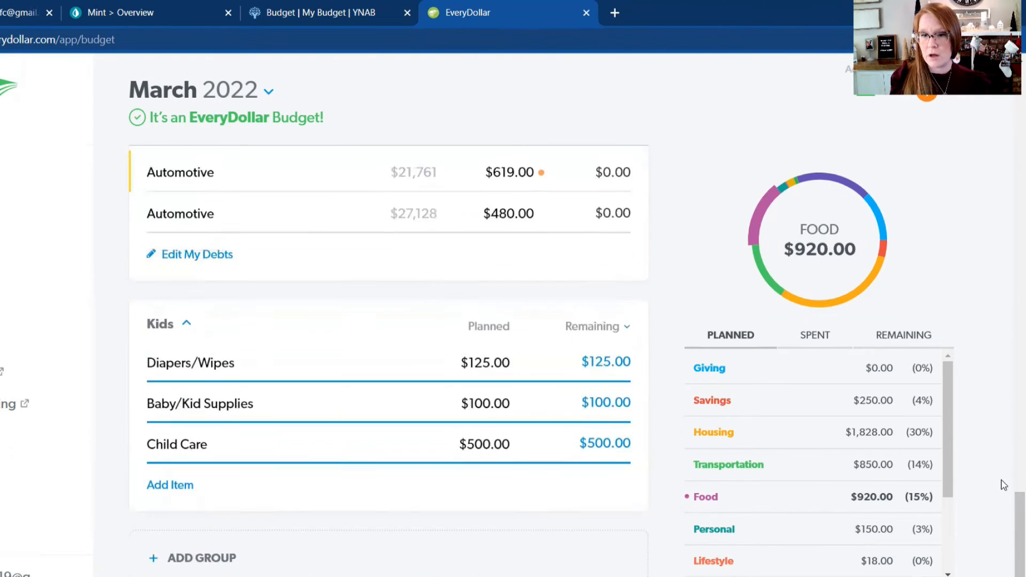
{"action": "scroll", "coordinate": [1004, 485], "scroll_direction": "up", "scroll_amount": 10}
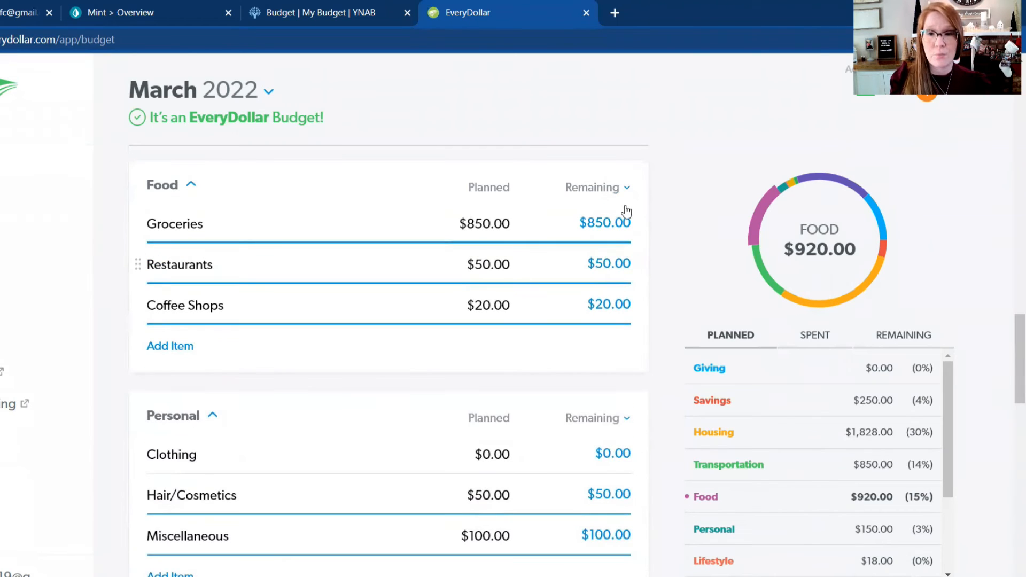
{"action": "scroll", "coordinate": [700, 169], "scroll_direction": "up", "scroll_amount": 4}
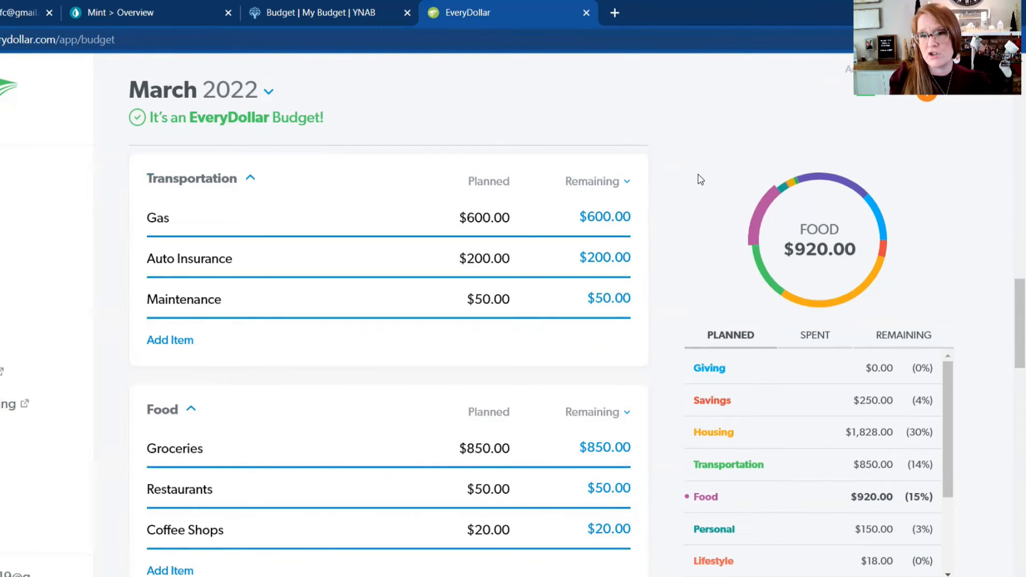
{"action": "scroll", "coordinate": [698, 175], "scroll_direction": "up", "scroll_amount": 7}
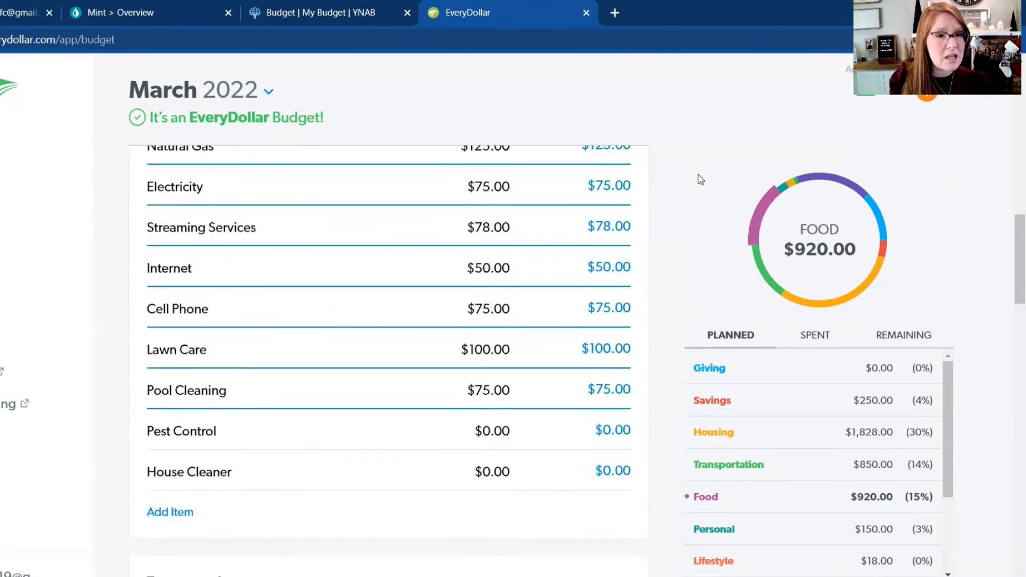
{"action": "scroll", "coordinate": [698, 174], "scroll_direction": "up", "scroll_amount": 15}
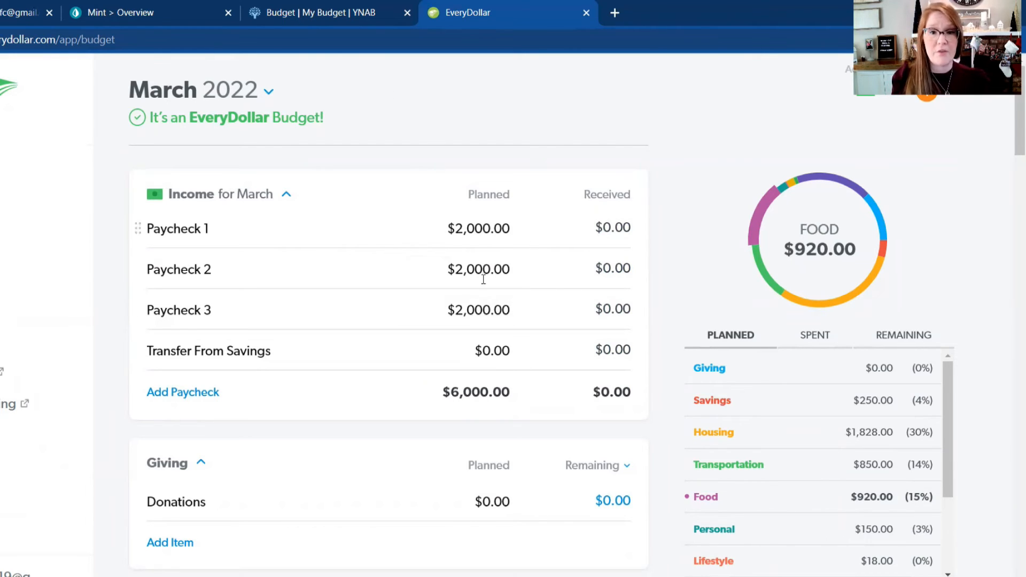
{"action": "scroll", "coordinate": [604, 165], "scroll_direction": "down", "scroll_amount": 3}
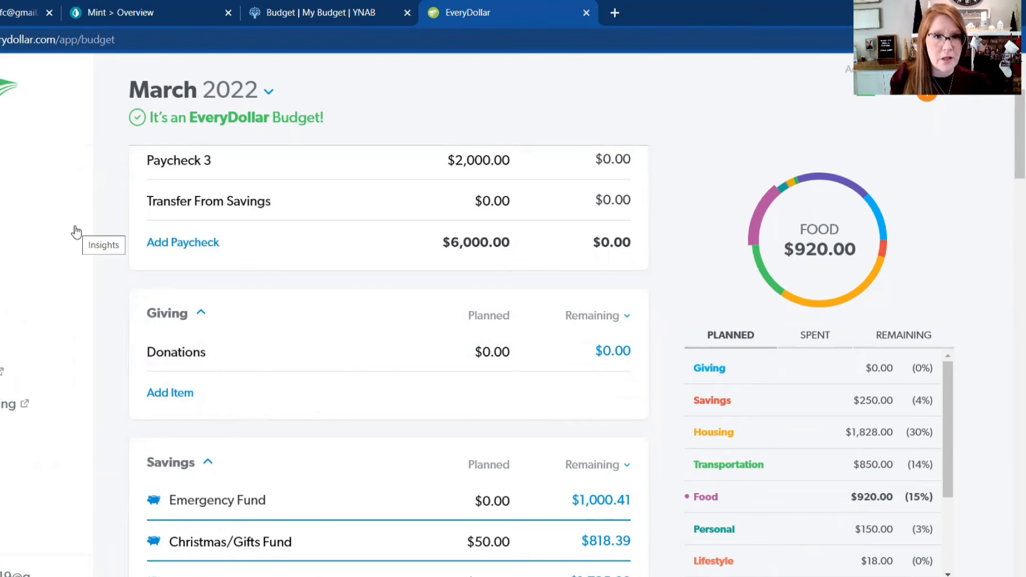
{"action": "scroll", "coordinate": [471, 208], "scroll_direction": "up", "scroll_amount": 3}
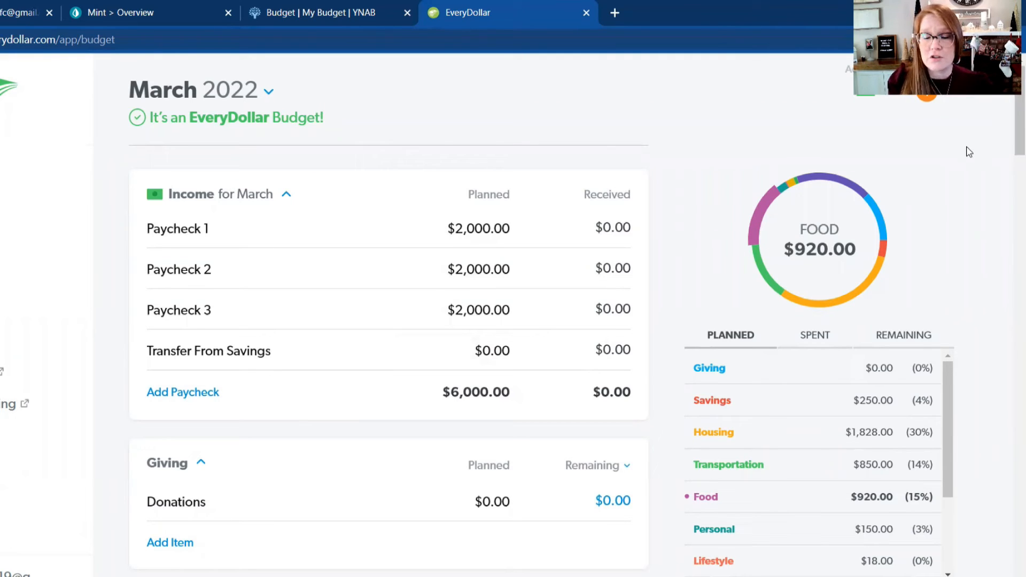
Step: Start a new expense transaction with an amount of $1,200 and a date of 03/01/22
{"action": "left_click", "coordinate": [926, 98]}
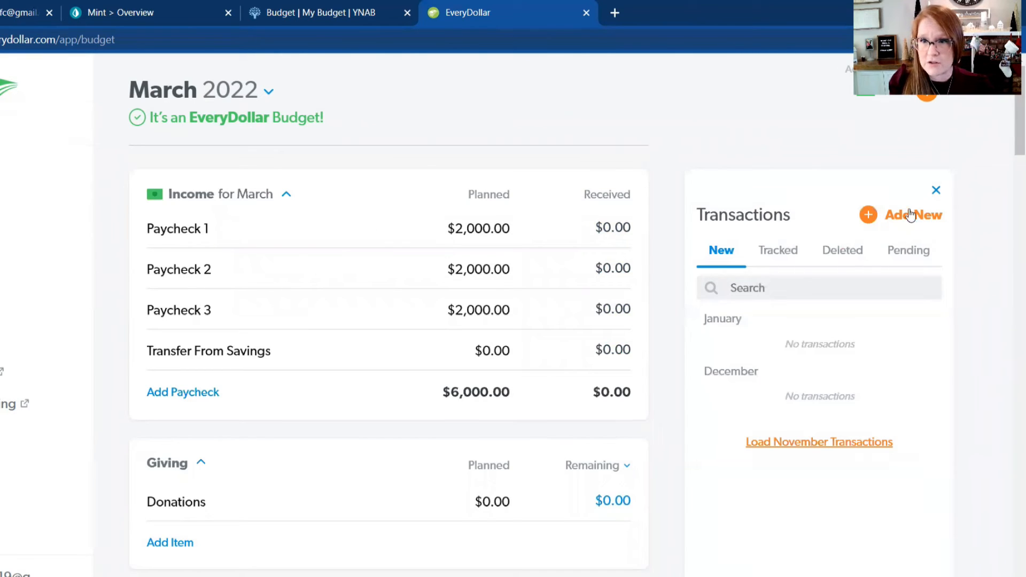
{"action": "left_click", "coordinate": [868, 215]}
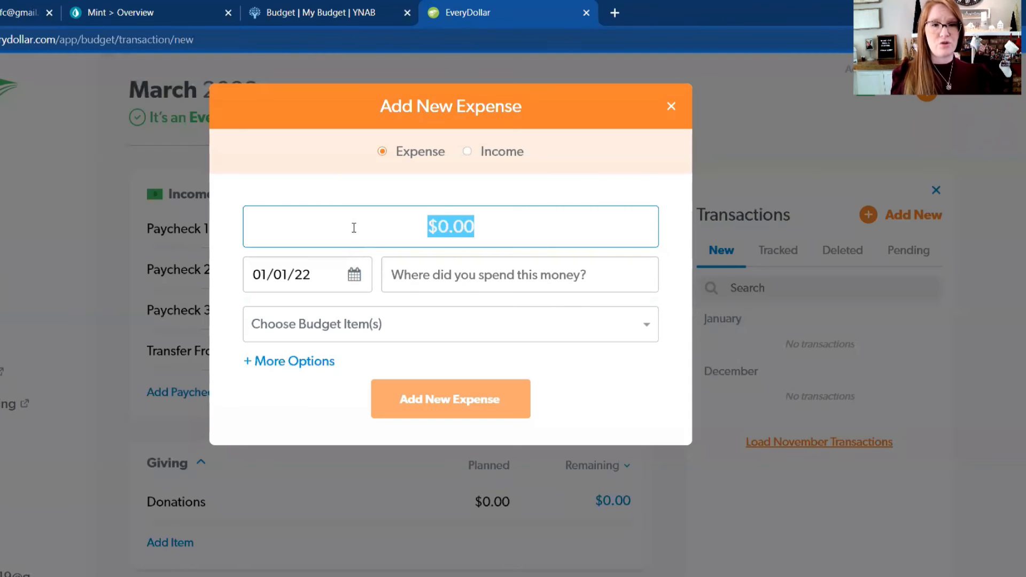
{"action": "left_click", "coordinate": [355, 275]}
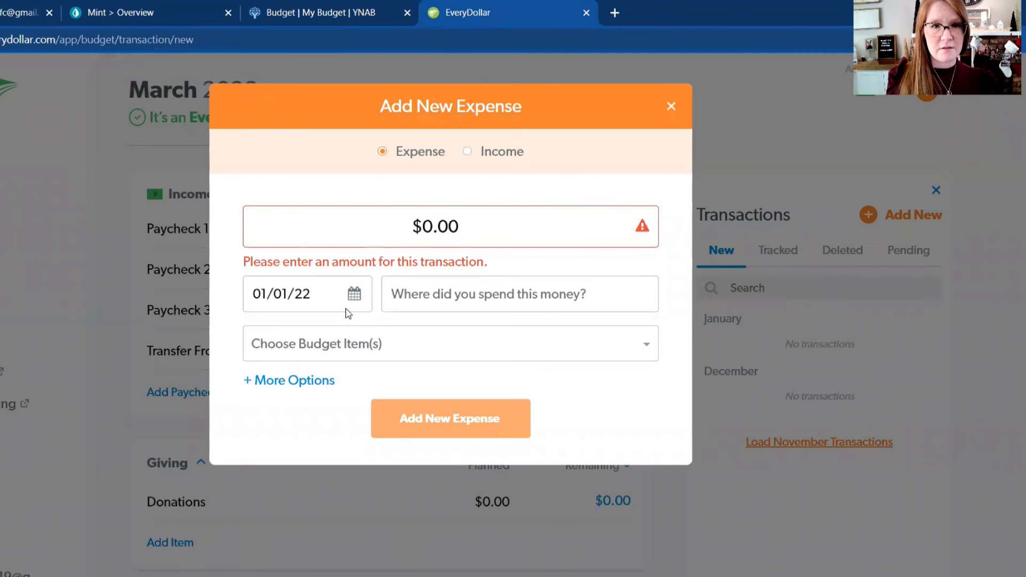
{"action": "left_click", "coordinate": [373, 216]}
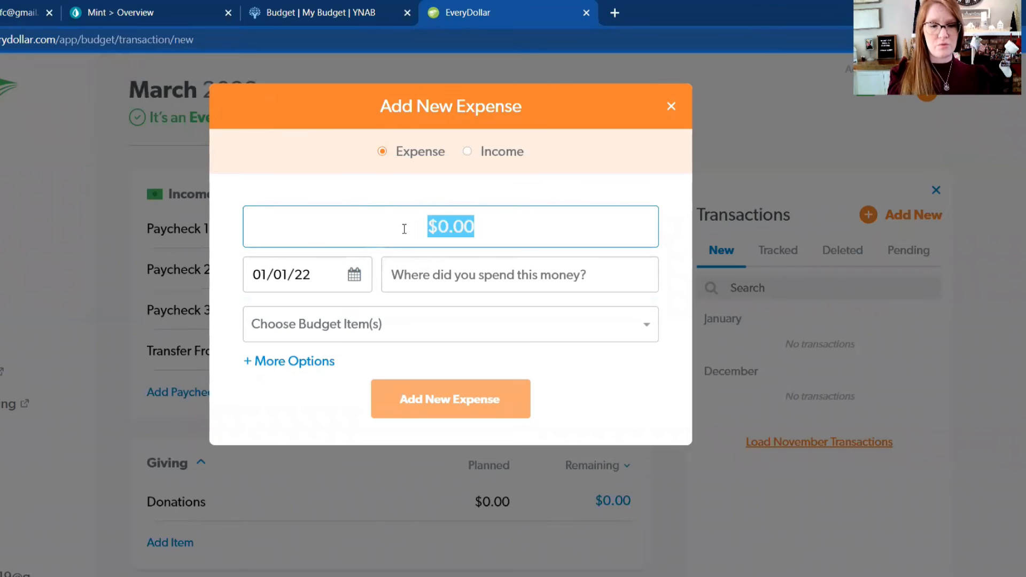
{"action": "type", "text": "1200"}
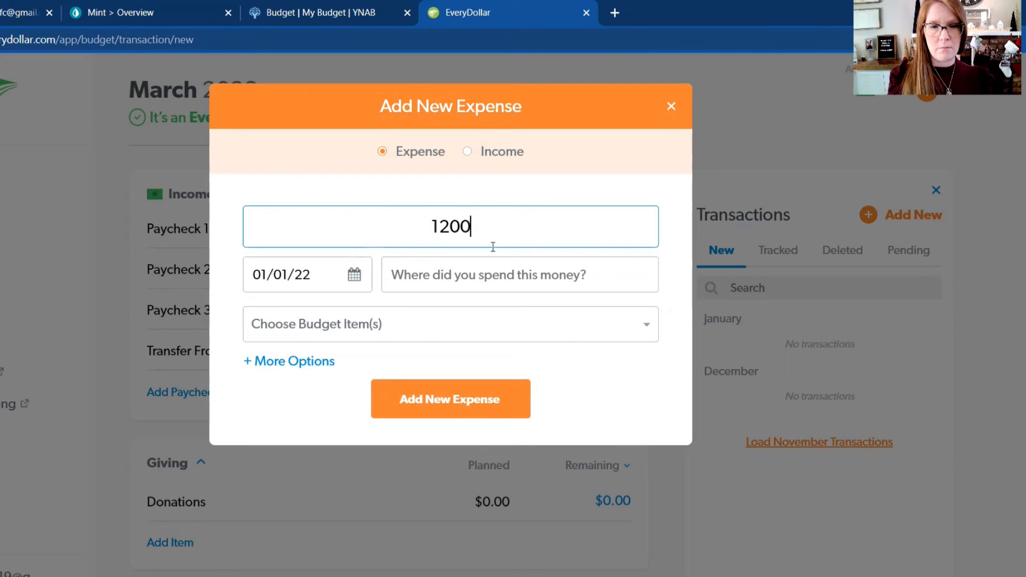
{"action": "left_click", "coordinate": [354, 276]}
{"action": "left_click", "coordinate": [468, 324]}
{"action": "left_click", "coordinate": [469, 329]}
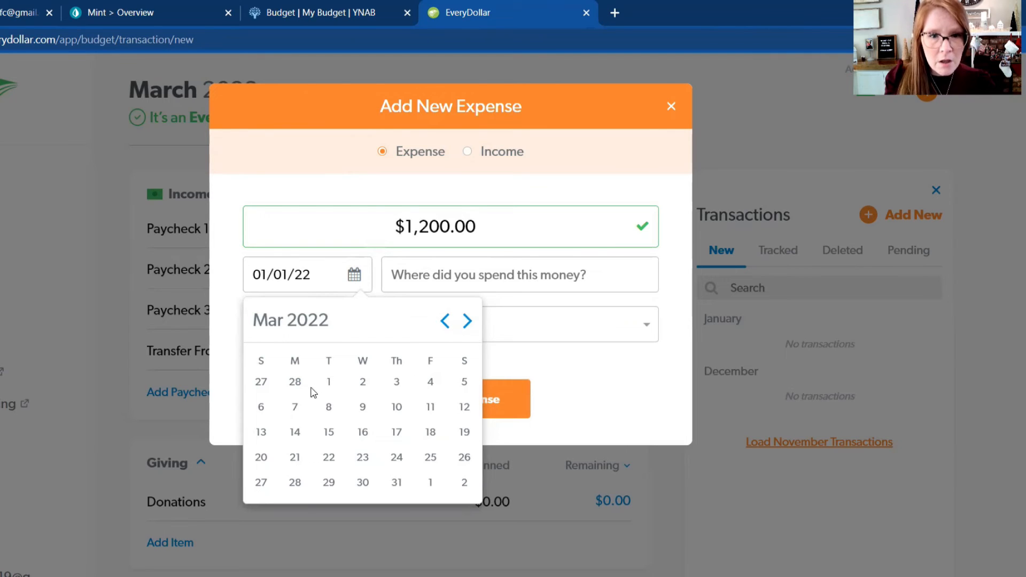
{"action": "left_click", "coordinate": [332, 384]}
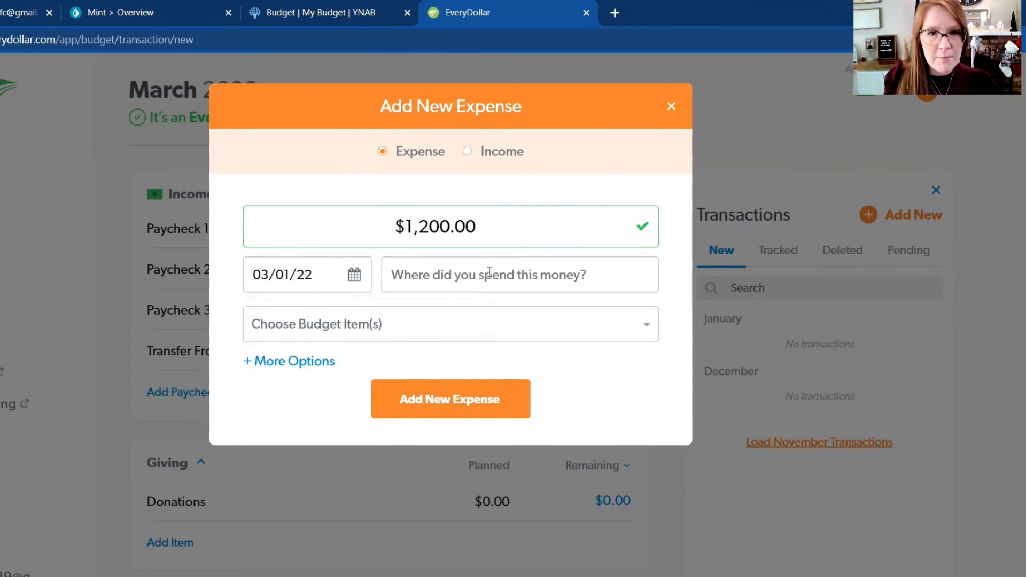
Step: Assign the $1,200 expense to the Mortgage/Rent budget item and track it
{"action": "left_click", "coordinate": [428, 326]}
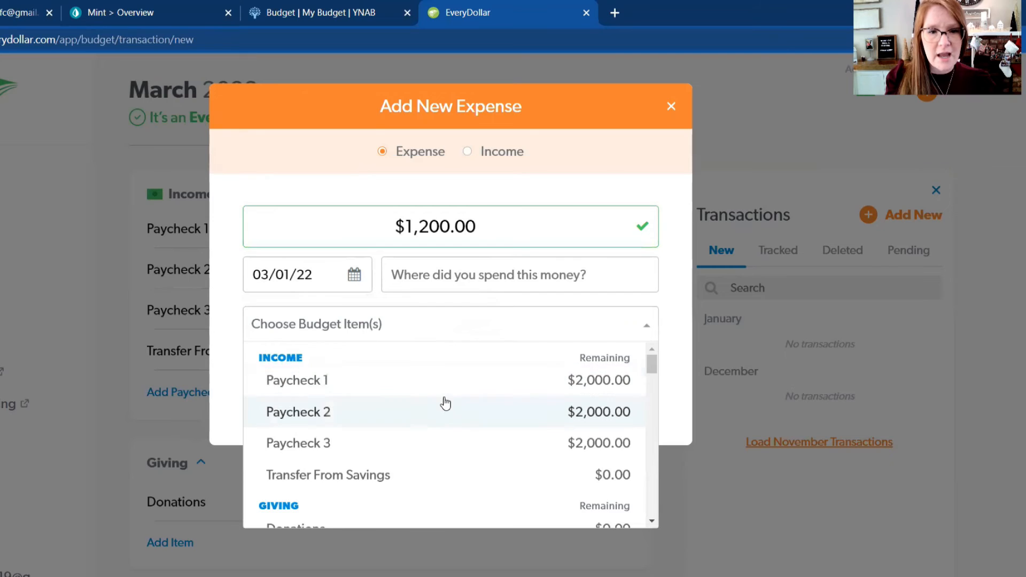
{"action": "scroll", "coordinate": [443, 403], "scroll_direction": "down", "scroll_amount": 1}
{"action": "scroll", "coordinate": [445, 404], "scroll_direction": "down", "scroll_amount": 10}
{"action": "scroll", "coordinate": [443, 398], "scroll_direction": "up", "scroll_amount": 1}
{"action": "scroll", "coordinate": [444, 397], "scroll_direction": "up", "scroll_amount": 1}
{"action": "left_click", "coordinate": [353, 422]}
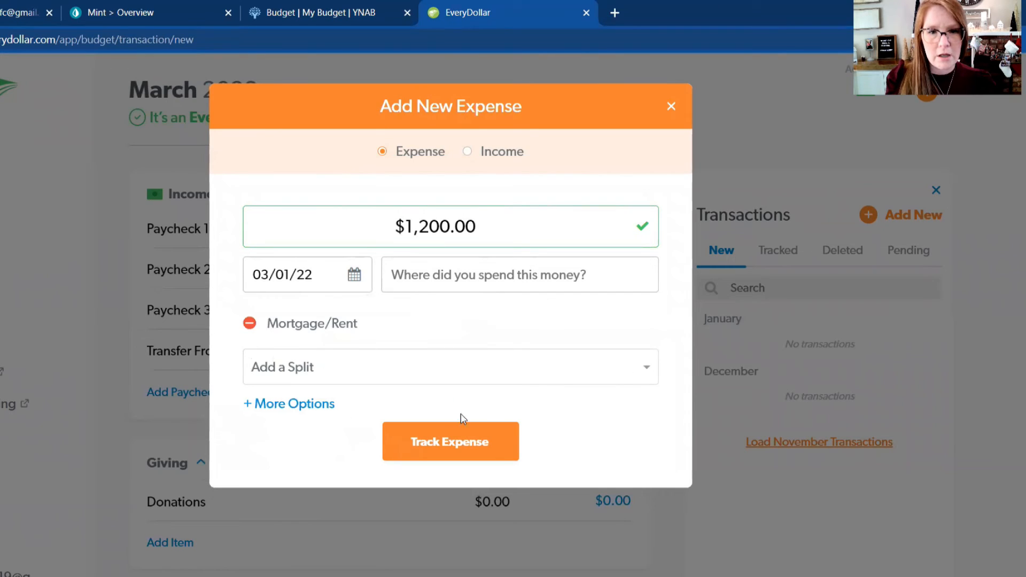
{"action": "left_click", "coordinate": [458, 449]}
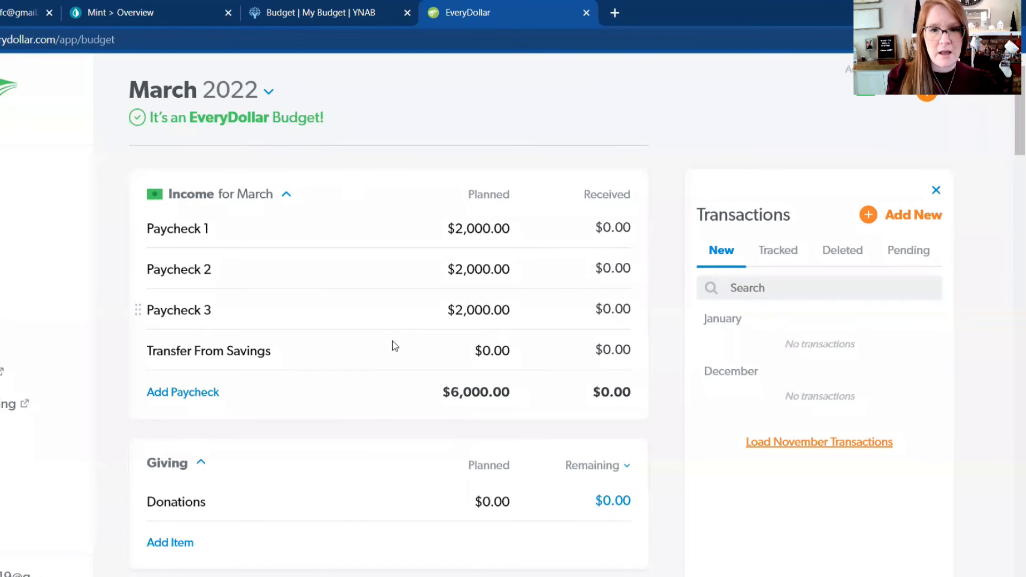
Step: Check the remaining amount for Mortgage/Rent in Housing and look over the Savings funds
{"action": "scroll", "coordinate": [394, 346], "scroll_direction": "down", "scroll_amount": 12}
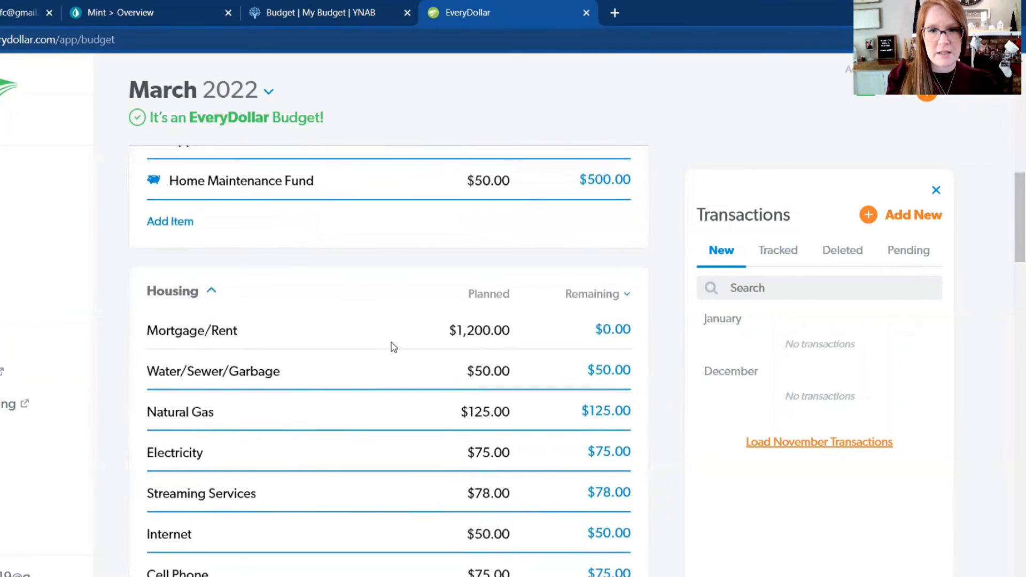
{"action": "scroll", "coordinate": [394, 346], "scroll_direction": "down", "scroll_amount": 1}
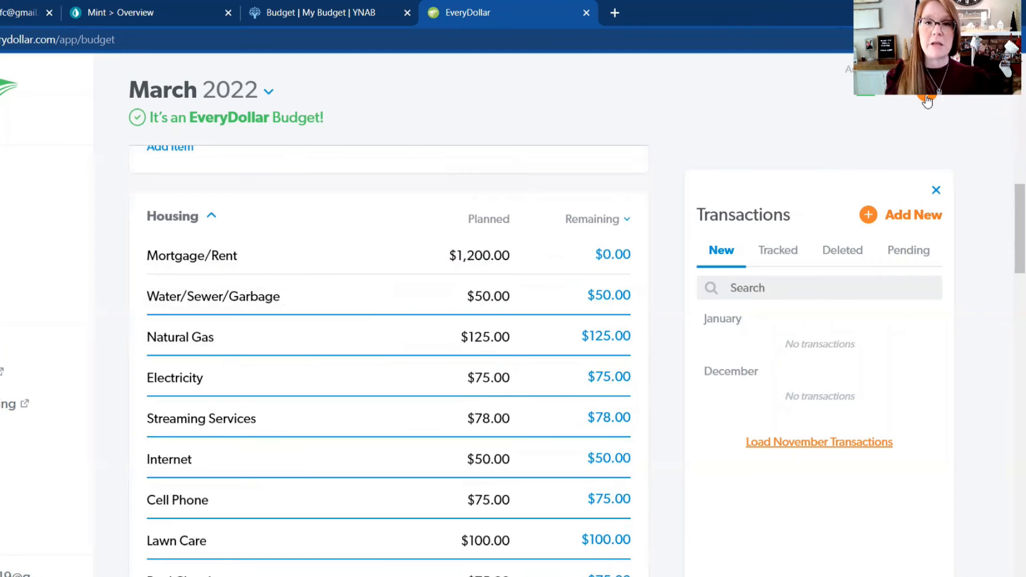
{"action": "scroll", "coordinate": [736, 114], "scroll_direction": "up", "scroll_amount": 2}
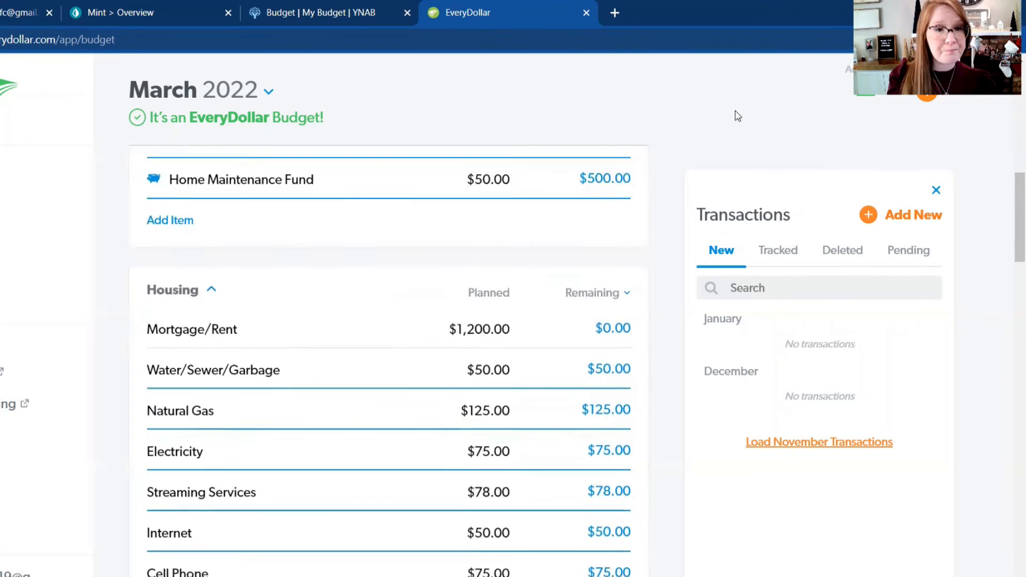
{"action": "scroll", "coordinate": [736, 115], "scroll_direction": "down", "scroll_amount": 2}
{"action": "scroll", "coordinate": [423, 298], "scroll_direction": "up", "scroll_amount": 5}
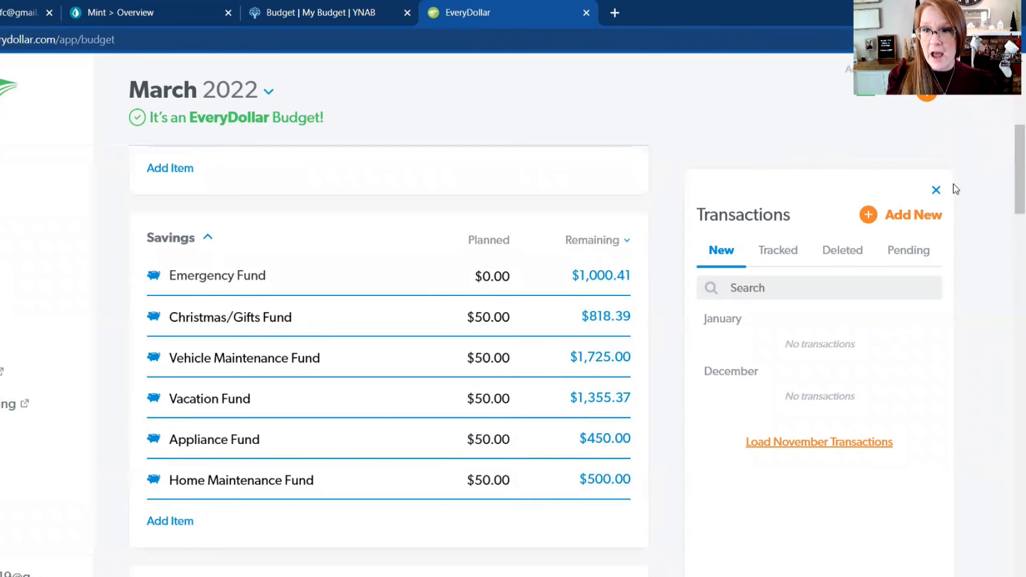
Step: Close the transactions list and return to the Giving group in the budget
{"action": "left_click", "coordinate": [936, 190]}
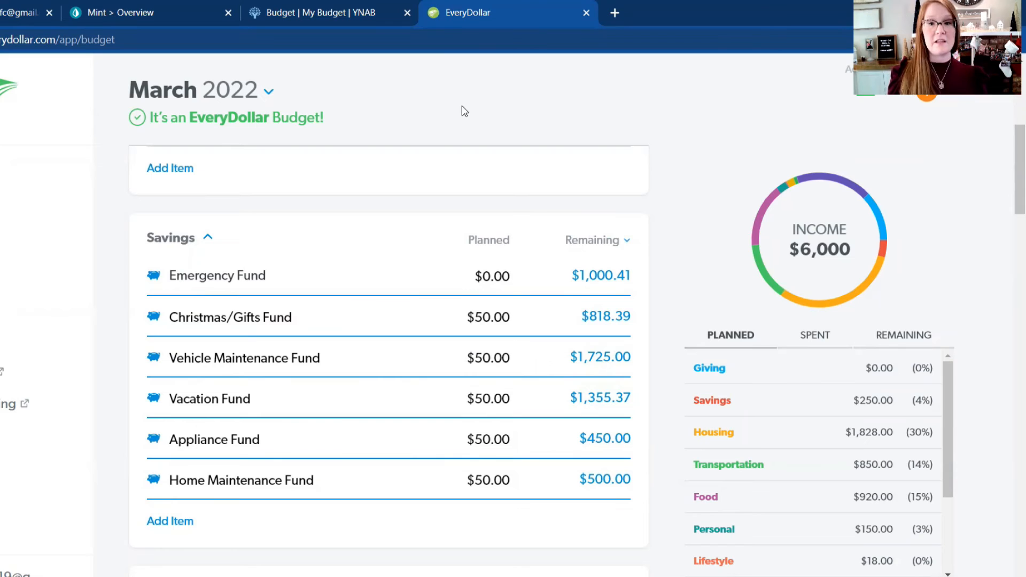
{"action": "scroll", "coordinate": [510, 178], "scroll_direction": "up", "scroll_amount": 2}
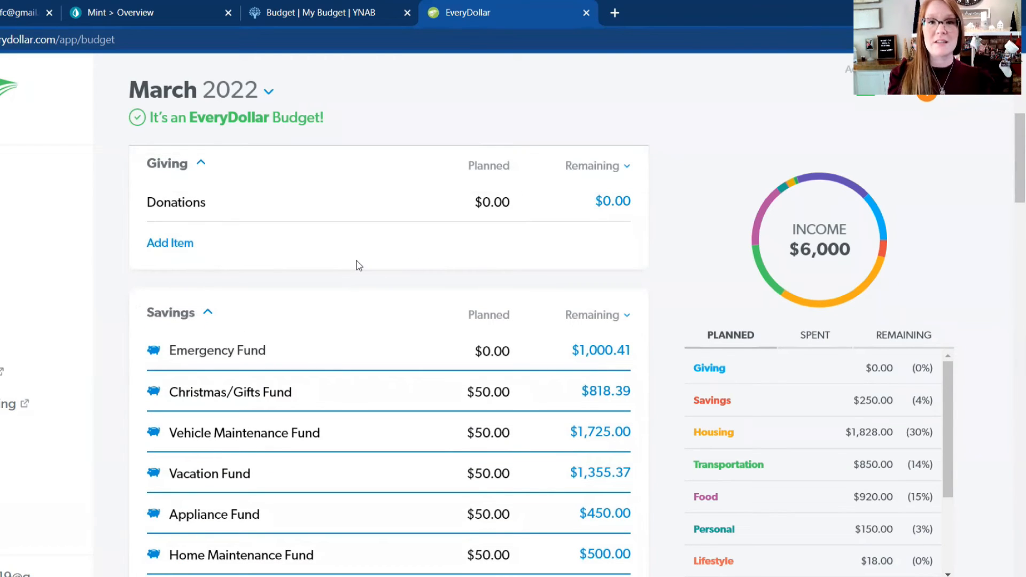
{"action": "scroll", "coordinate": [359, 265], "scroll_direction": "up", "scroll_amount": 2}
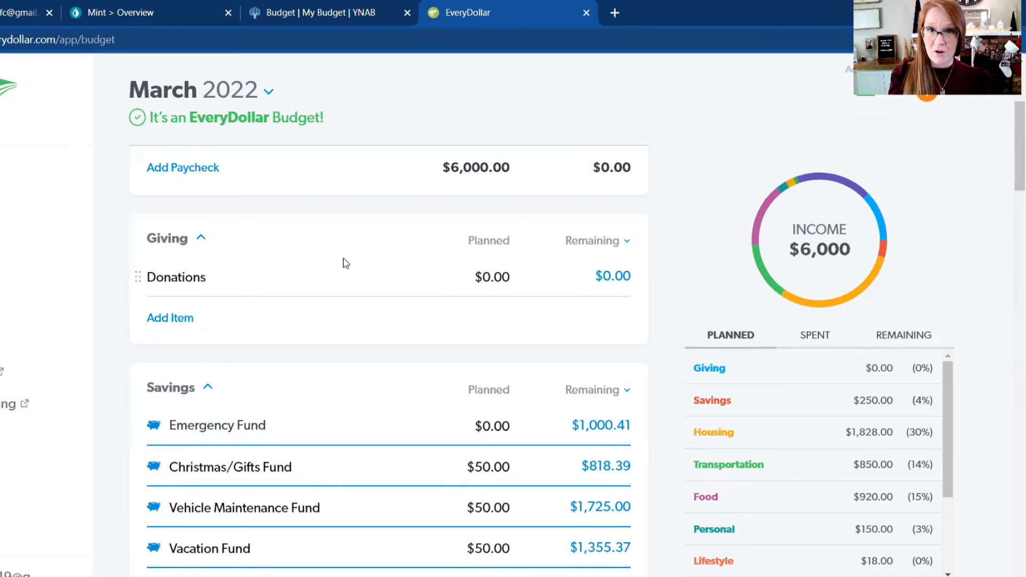
Step: Open the details of the Restaurants item in the Food group and check its remaining amount and spending history
{"action": "scroll", "coordinate": [345, 262], "scroll_direction": "down", "scroll_amount": 8}
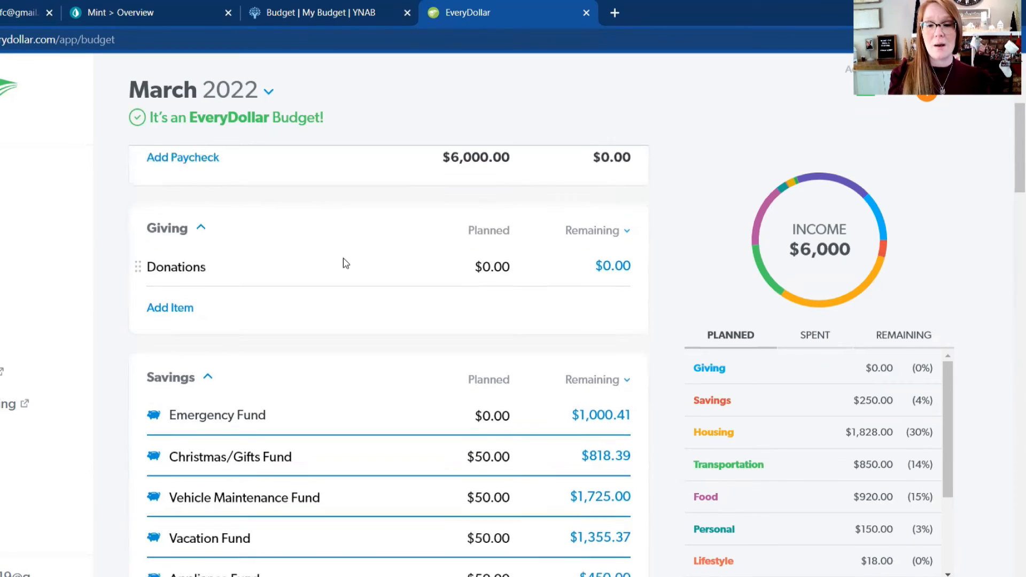
{"action": "scroll", "coordinate": [345, 263], "scroll_direction": "down", "scroll_amount": 12}
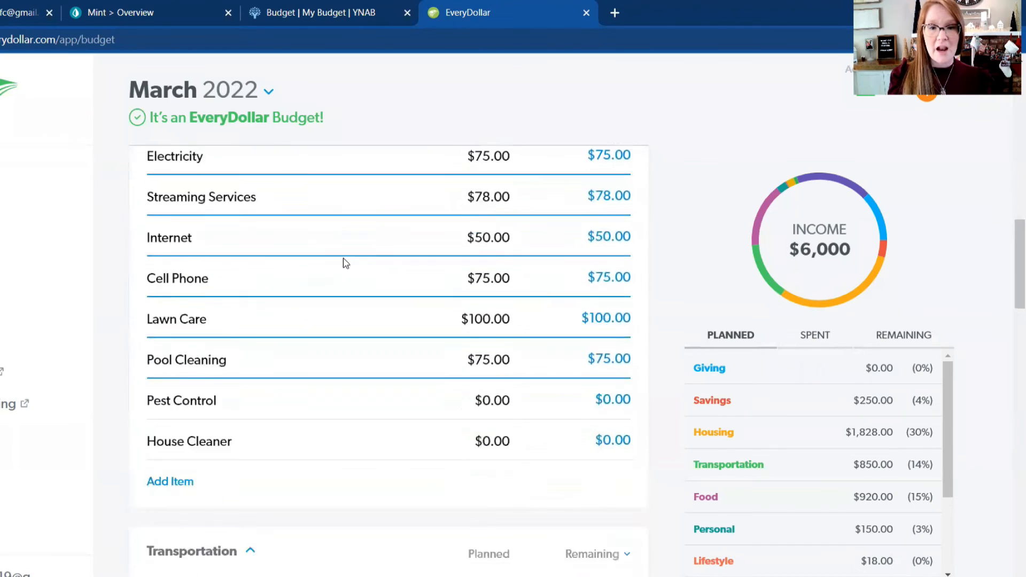
{"action": "scroll", "coordinate": [346, 262], "scroll_direction": "down", "scroll_amount": 2}
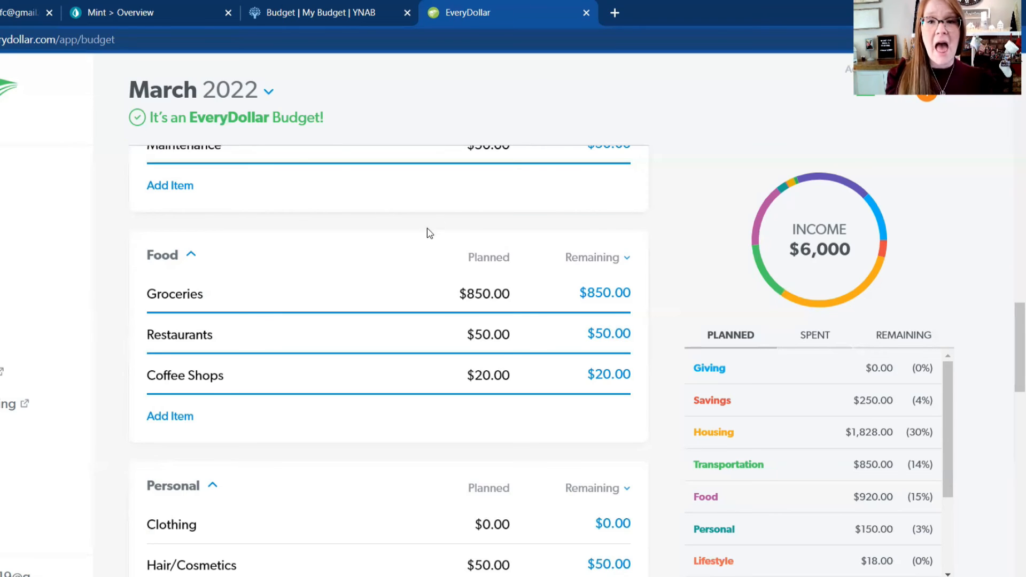
{"action": "left_click", "coordinate": [323, 341]}
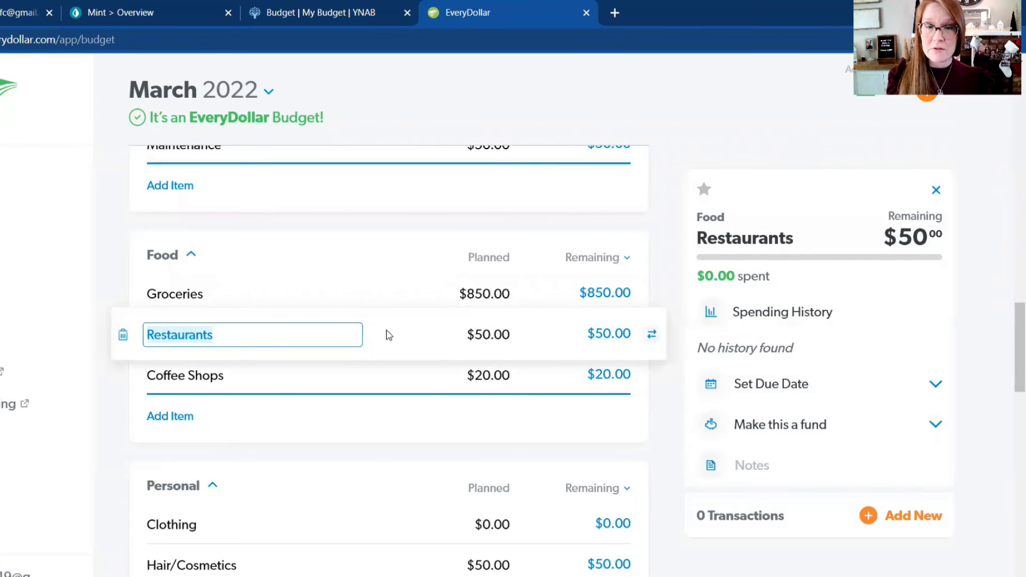
{"action": "left_click", "coordinate": [388, 335]}
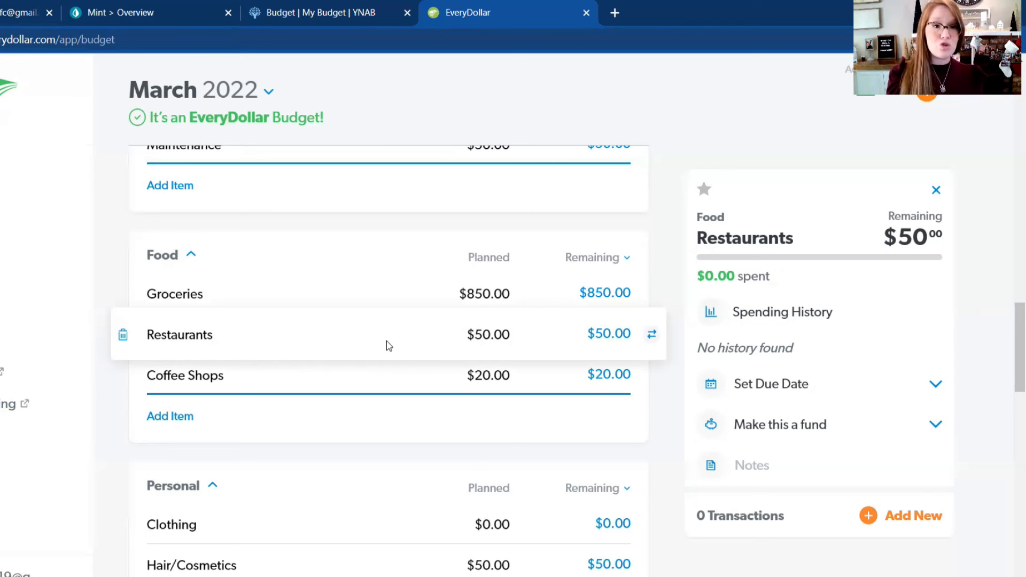
{"action": "scroll", "coordinate": [387, 341], "scroll_direction": "up", "scroll_amount": 1}
{"action": "scroll", "coordinate": [386, 341], "scroll_direction": "up", "scroll_amount": 1}
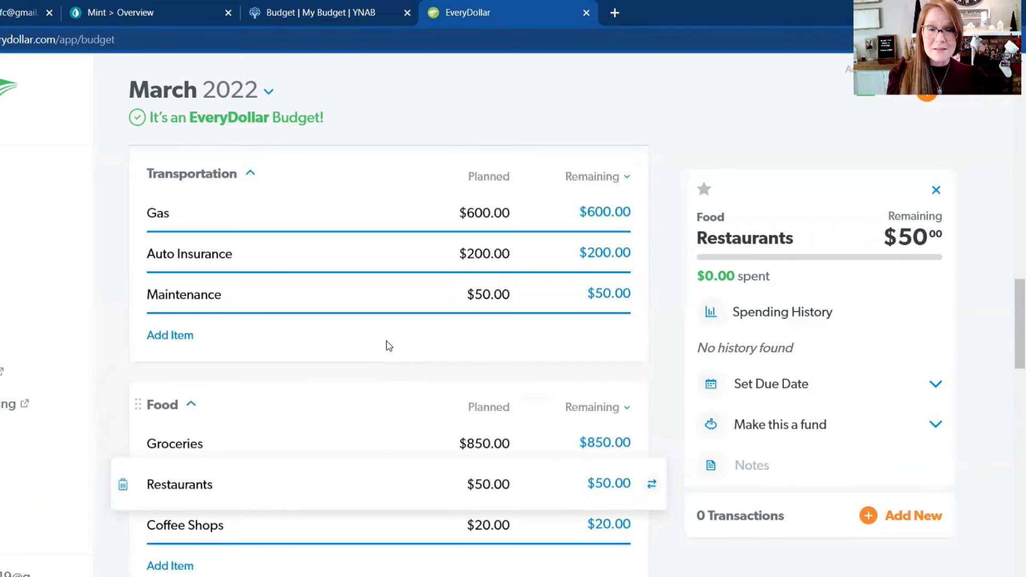
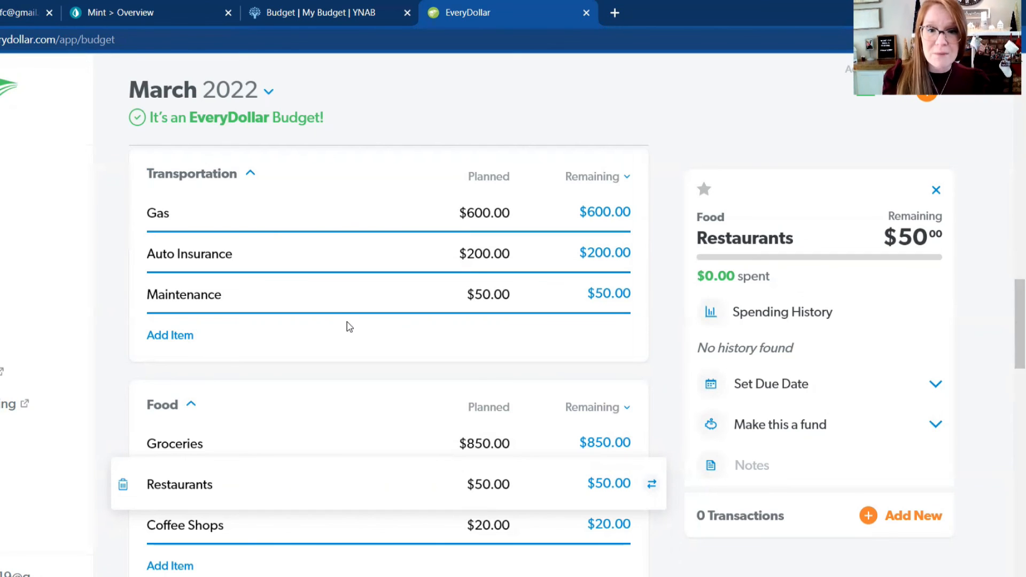
Step: Look through the planned and remaining amounts from Personal to Kids, and review the Insurance and Debt groups again
{"action": "scroll", "coordinate": [347, 322], "scroll_direction": "down", "scroll_amount": 5}
{"action": "scroll", "coordinate": [348, 322], "scroll_direction": "down", "scroll_amount": 2}
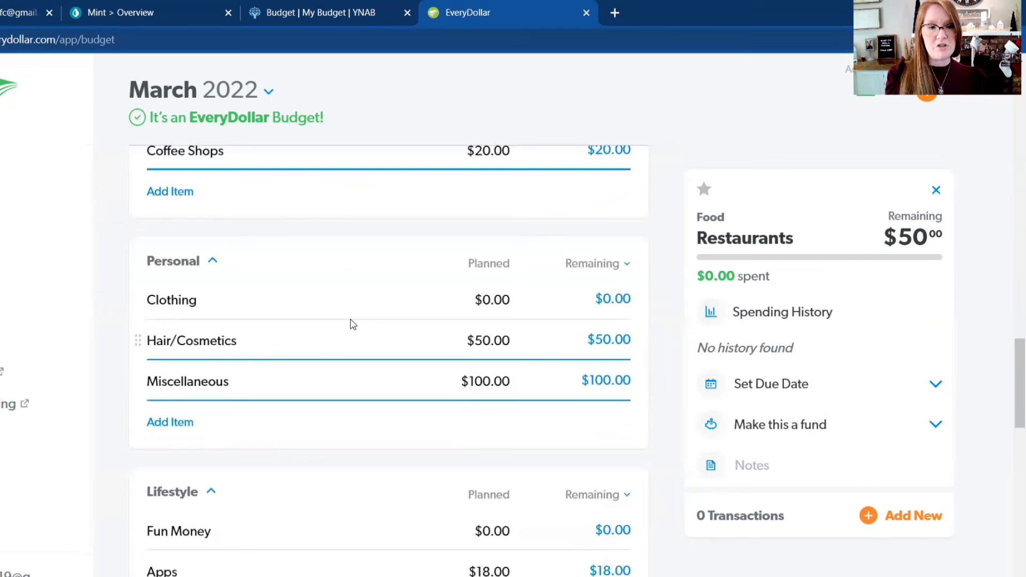
{"action": "scroll", "coordinate": [352, 323], "scroll_direction": "down", "scroll_amount": 4}
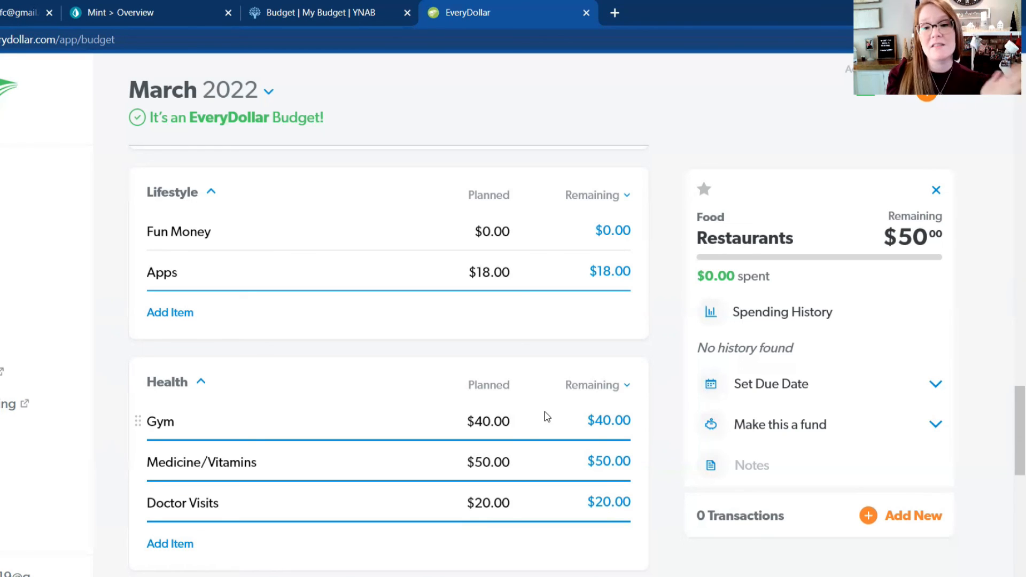
{"action": "scroll", "coordinate": [678, 280], "scroll_direction": "down", "scroll_amount": 6}
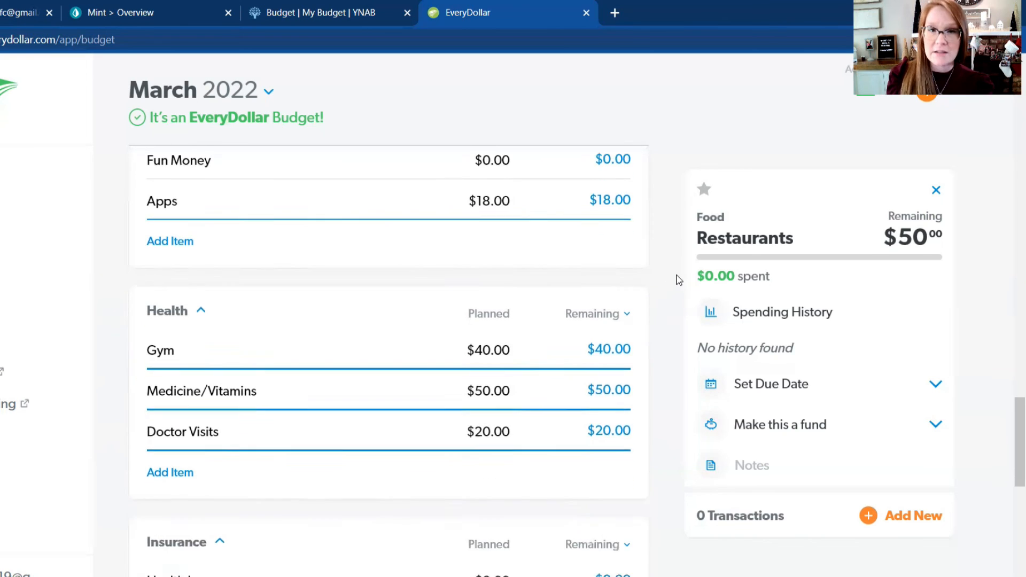
{"action": "scroll", "coordinate": [678, 279], "scroll_direction": "down", "scroll_amount": 5}
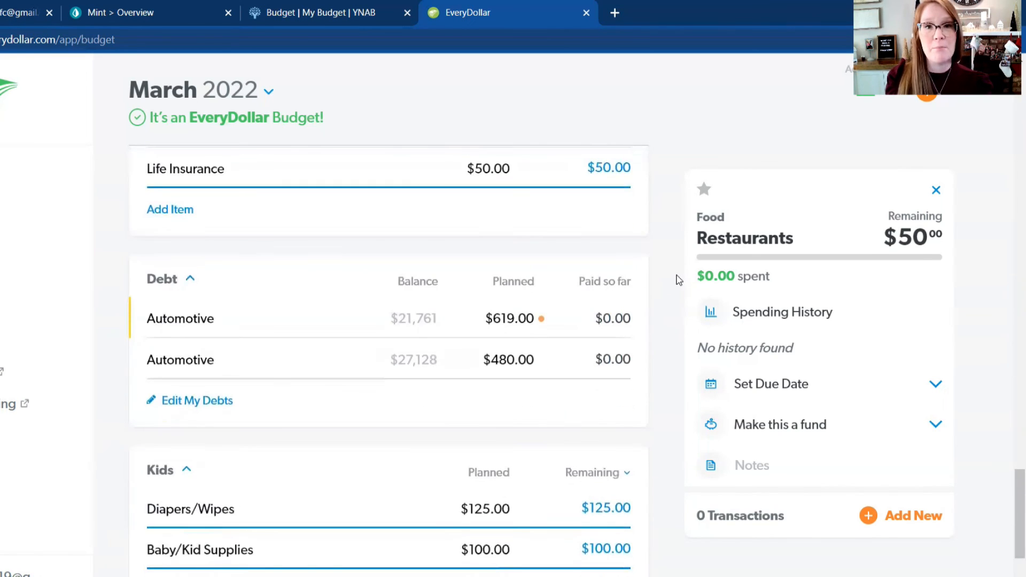
{"action": "scroll", "coordinate": [678, 279], "scroll_direction": "down", "scroll_amount": 4}
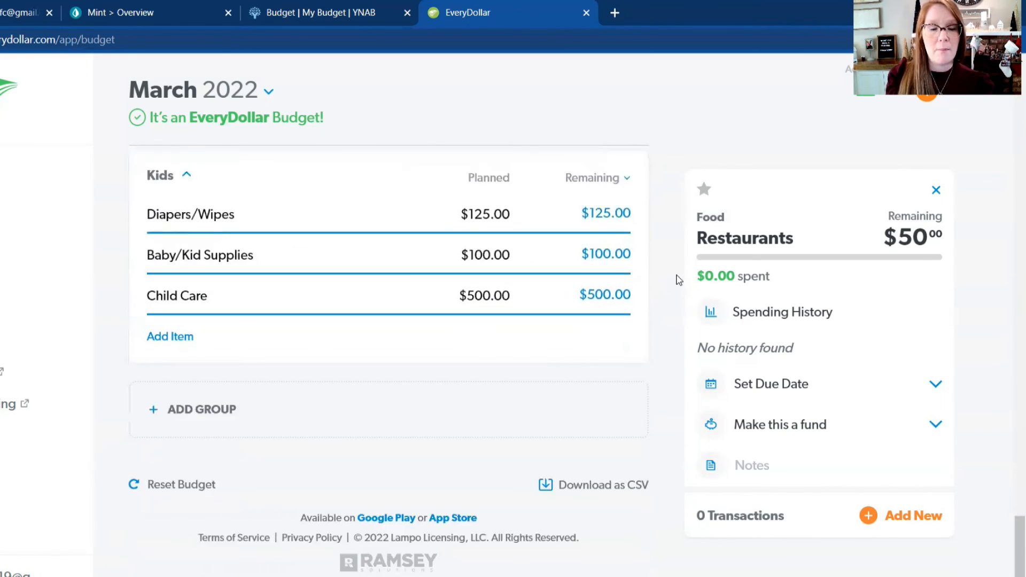
{"action": "scroll", "coordinate": [678, 280], "scroll_direction": "up", "scroll_amount": 5}
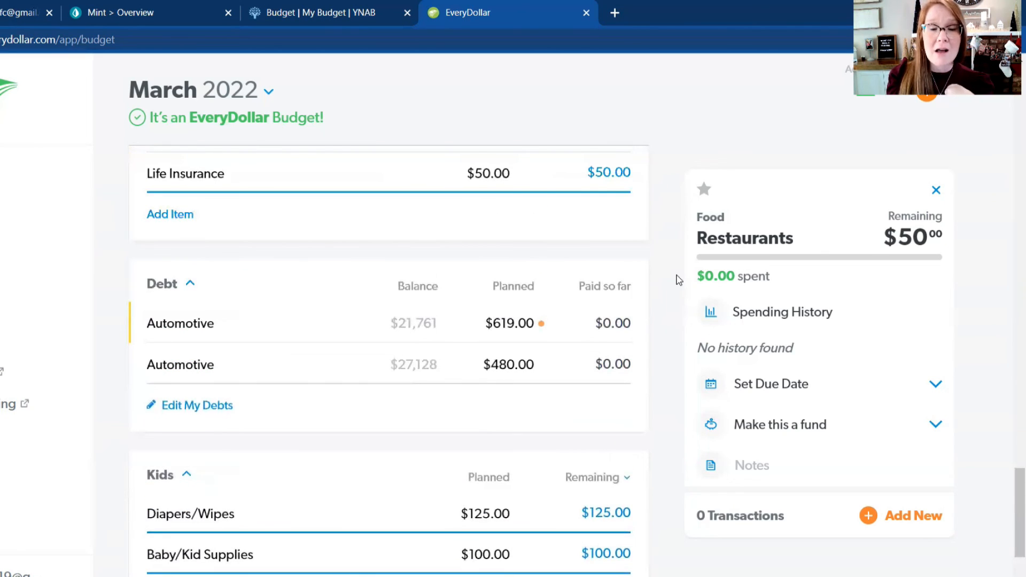
{"action": "scroll", "coordinate": [678, 280], "scroll_direction": "up", "scroll_amount": 2}
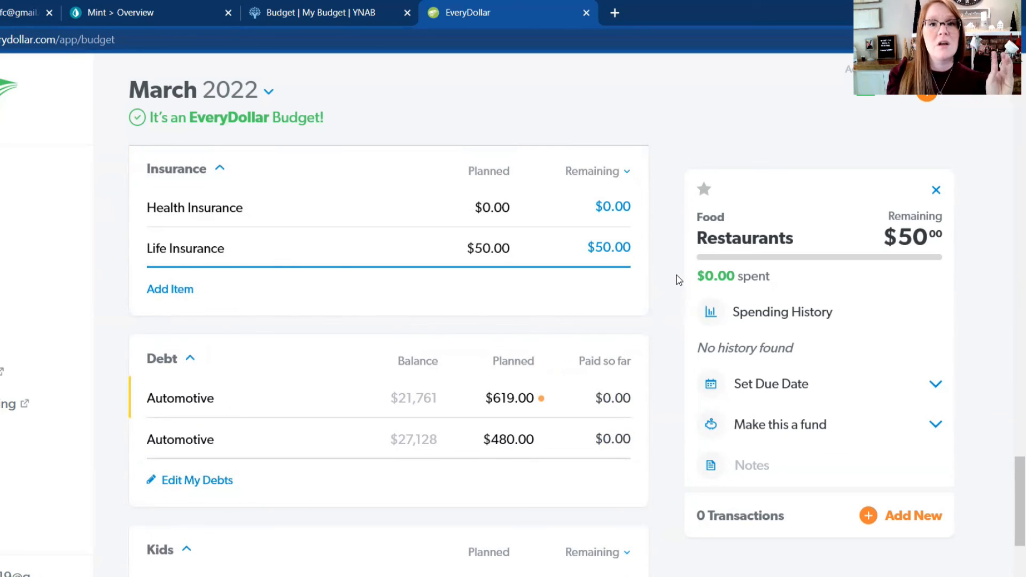
{"action": "scroll", "coordinate": [679, 278], "scroll_direction": "up", "scroll_amount": 2}
{"action": "scroll", "coordinate": [682, 299], "scroll_direction": "down", "scroll_amount": 4}
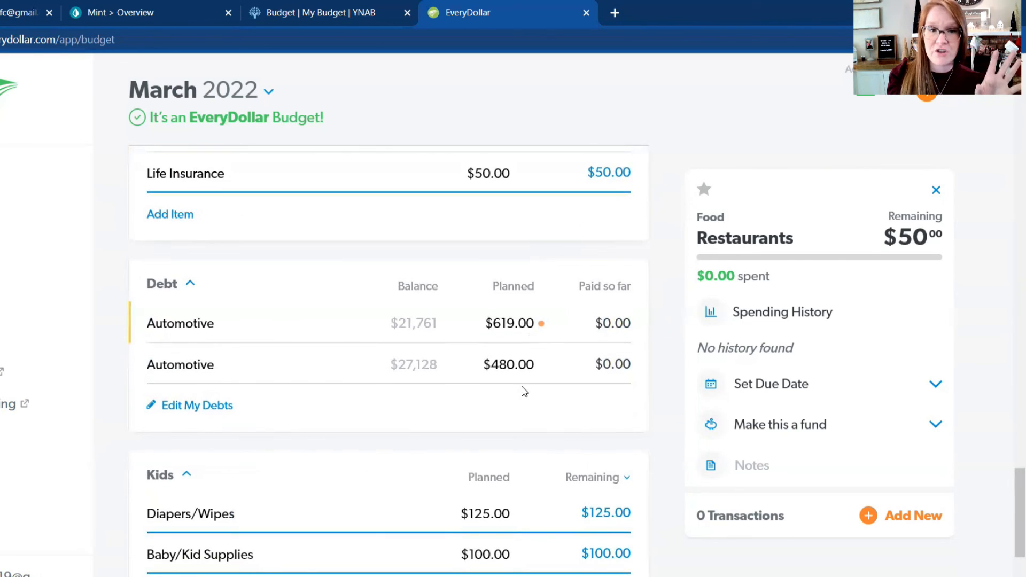